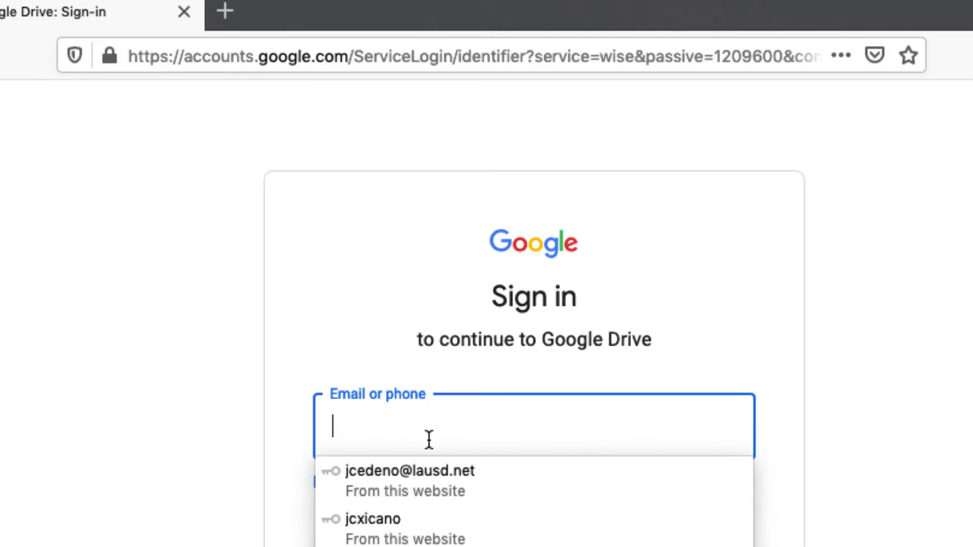
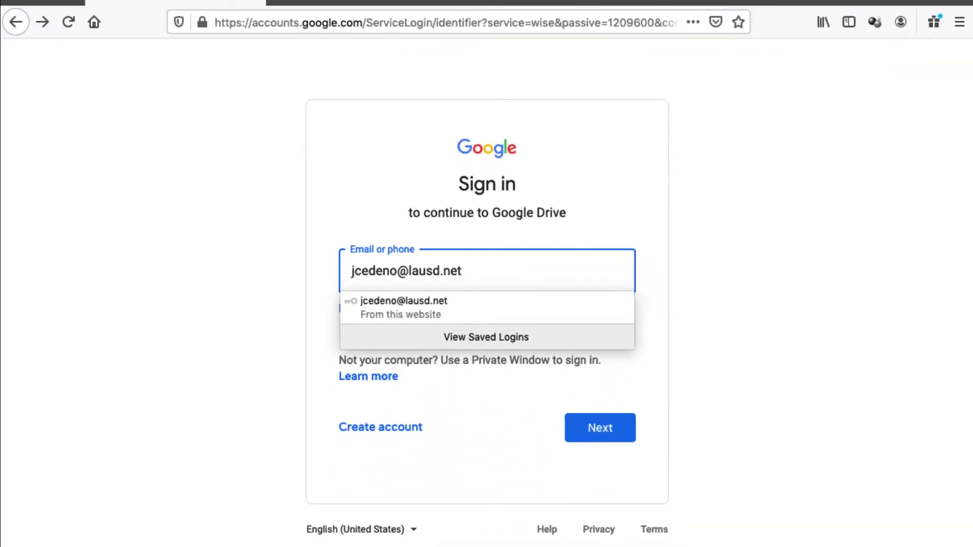
Step: Sign in with the saved account e-mail and autofilled password to reach My Drive
{"action": "left_click", "coordinate": [400, 303]}
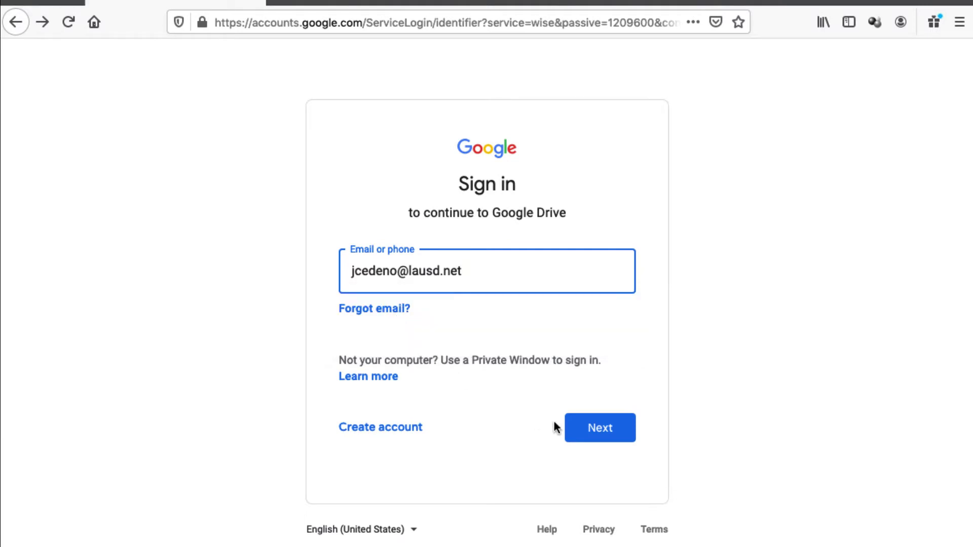
{"action": "left_click", "coordinate": [600, 432]}
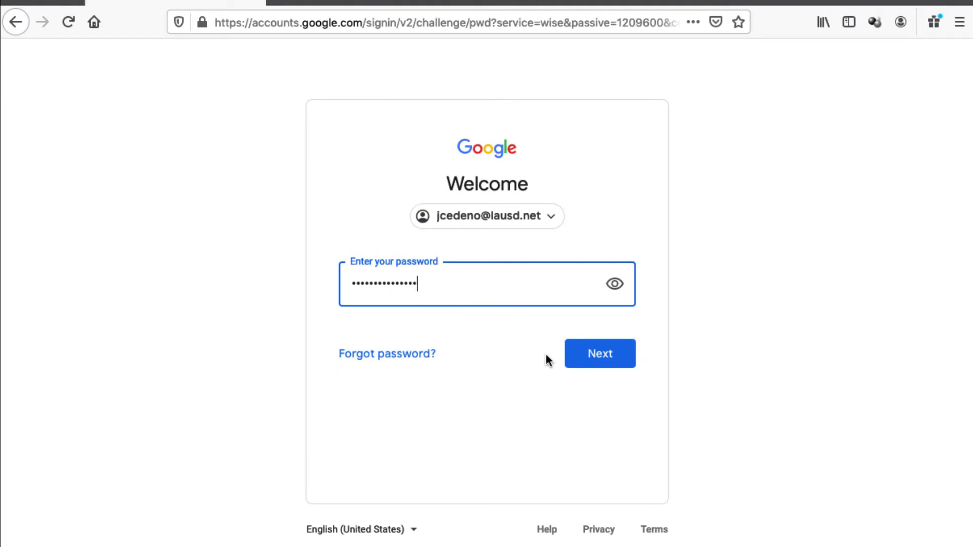
{"action": "left_click", "coordinate": [593, 355]}
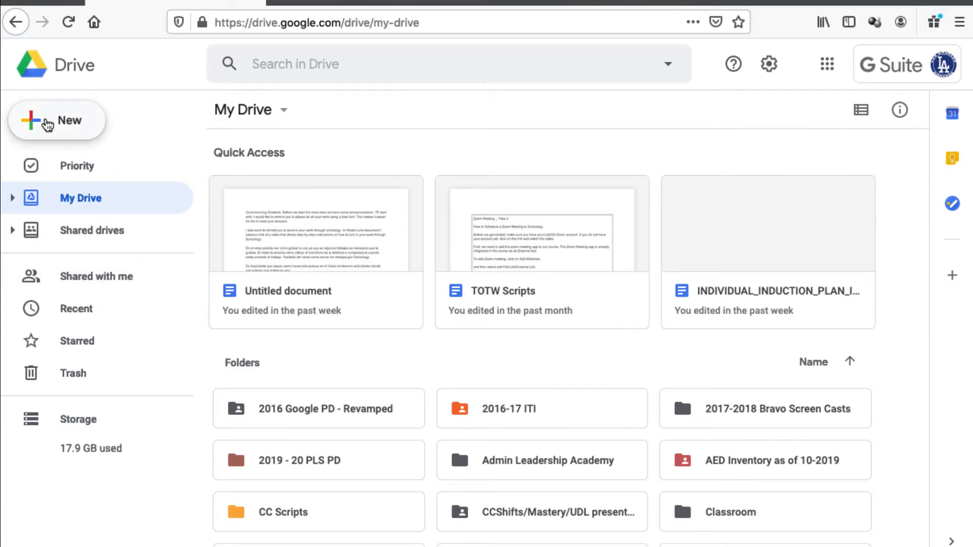
Step: Create a new folder named 'Spanish 1A' in My Drive
{"action": "left_click", "coordinate": [44, 124]}
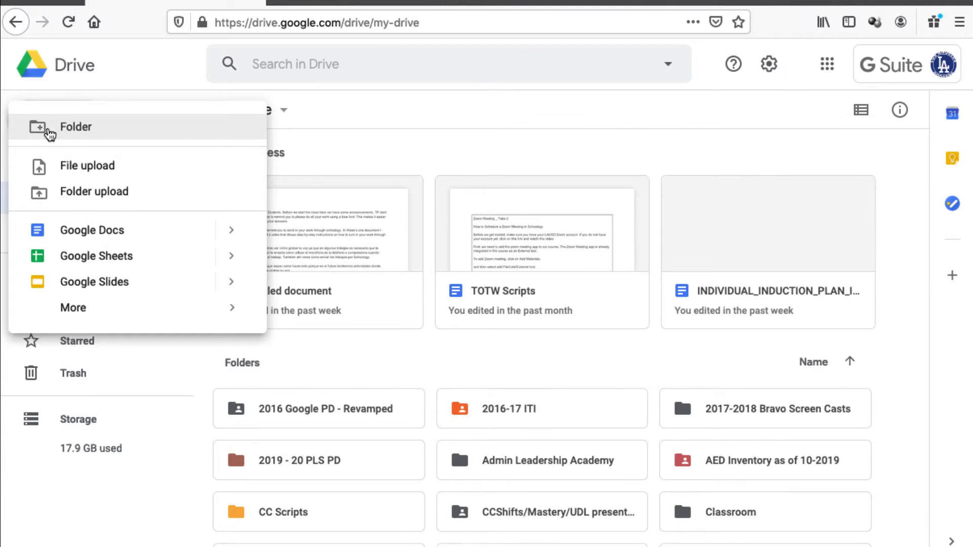
{"action": "left_click", "coordinate": [62, 133]}
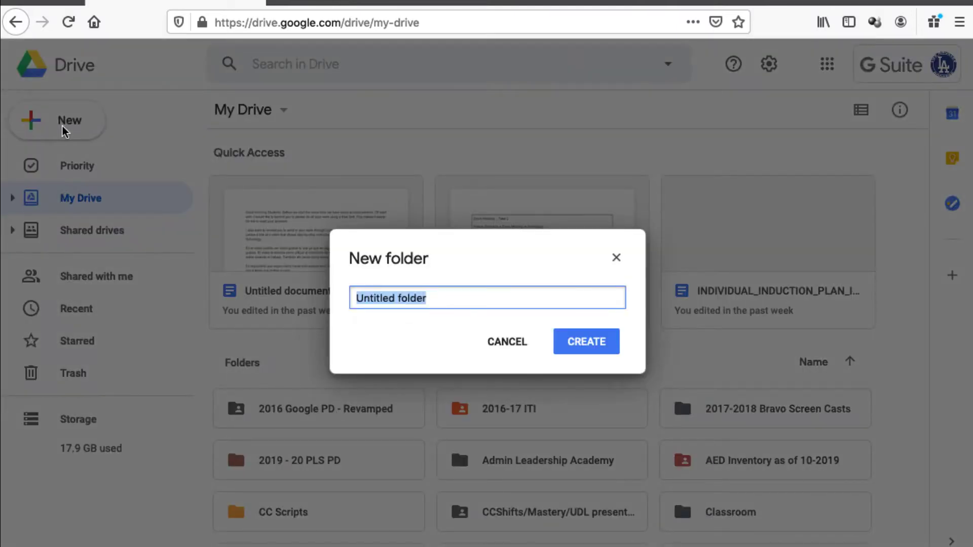
{"action": "type", "text": "Spans"}
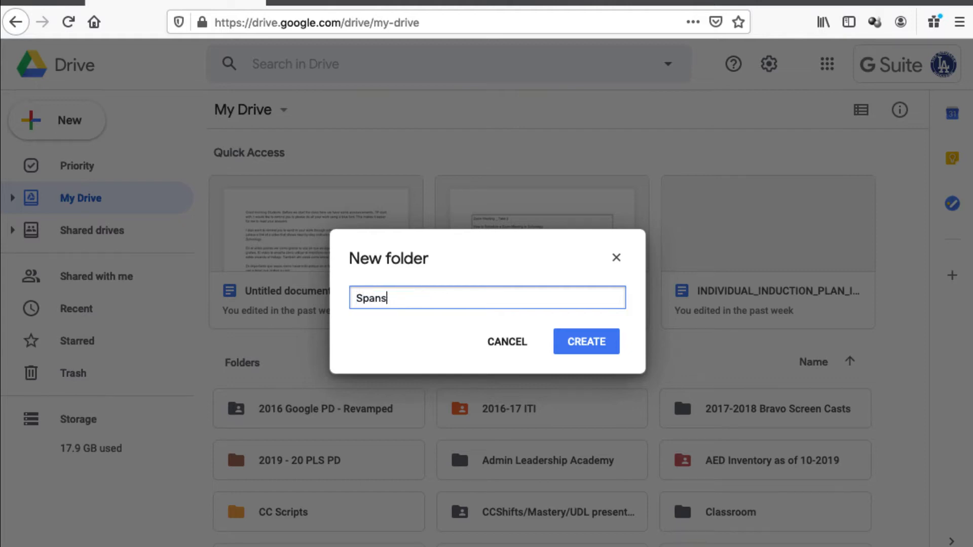
{"action": "key", "text": "BackSpace"}
{"action": "type", "text": "ish 1A"}
{"action": "left_click", "coordinate": [588, 344]}
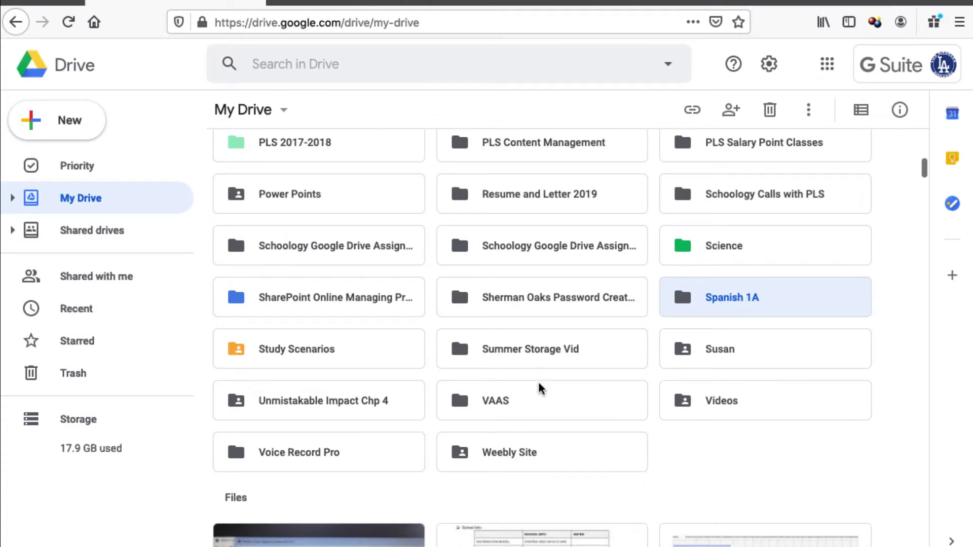
Step: Colour the Spanish 1A folder yellow-green and open it
{"action": "right_click", "coordinate": [723, 303]}
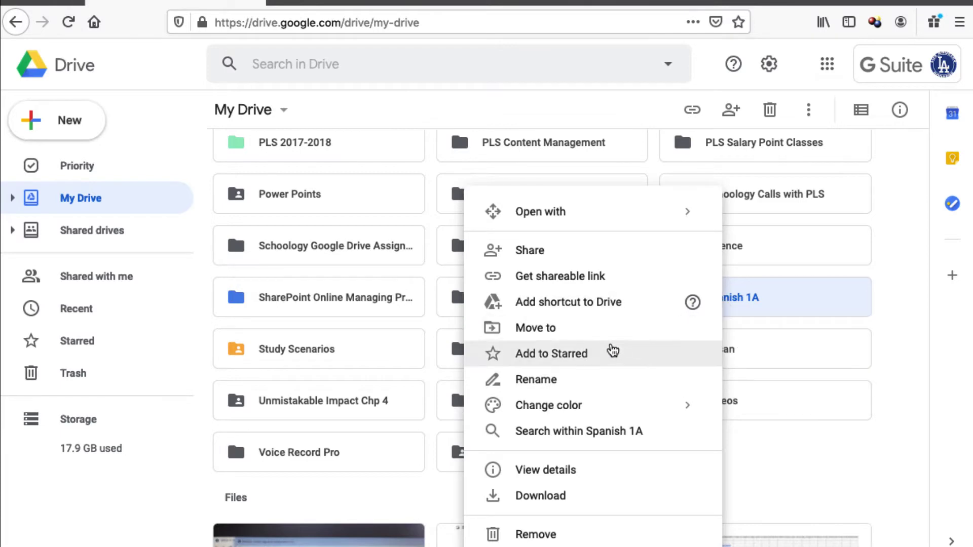
{"action": "mouse_move", "coordinate": [552, 413]}
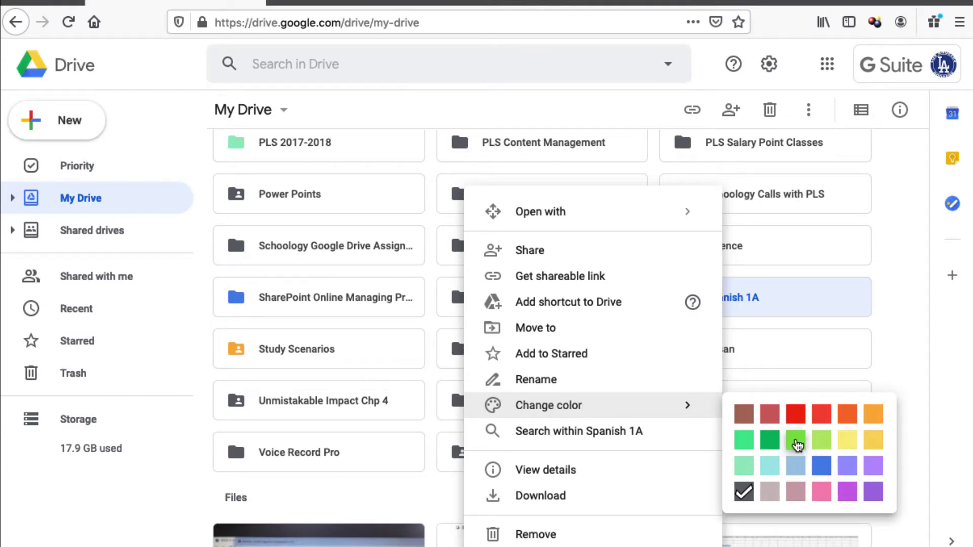
{"action": "left_click", "coordinate": [821, 441]}
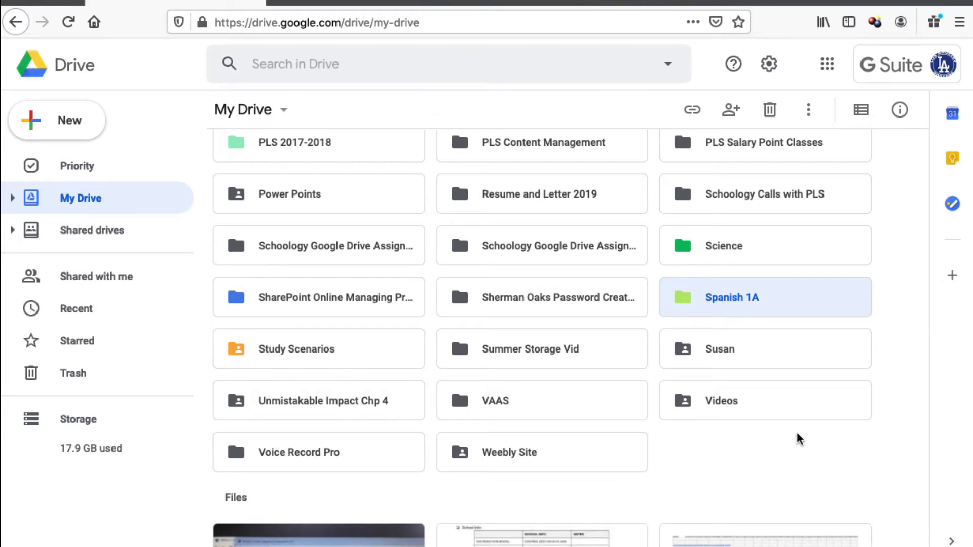
{"action": "double_click", "coordinate": [714, 299]}
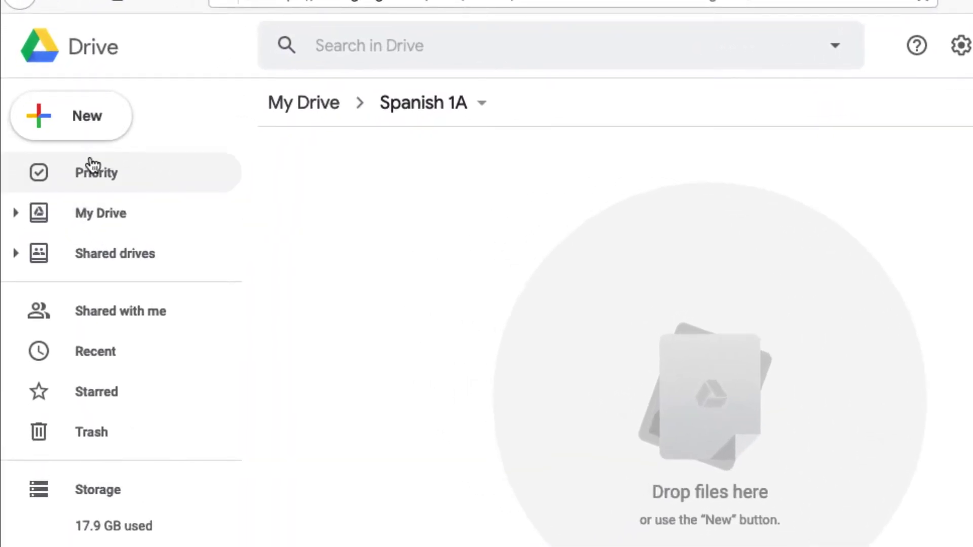
Step: Create a new blank Google Drawings file inside the Spanish 1A folder via New > More
{"action": "left_click", "coordinate": [83, 119]}
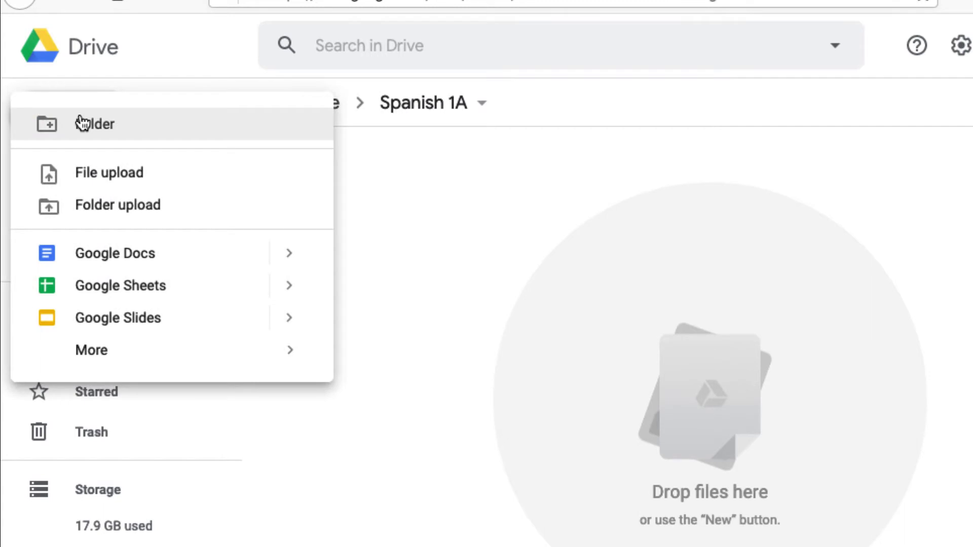
{"action": "mouse_move", "coordinate": [95, 355]}
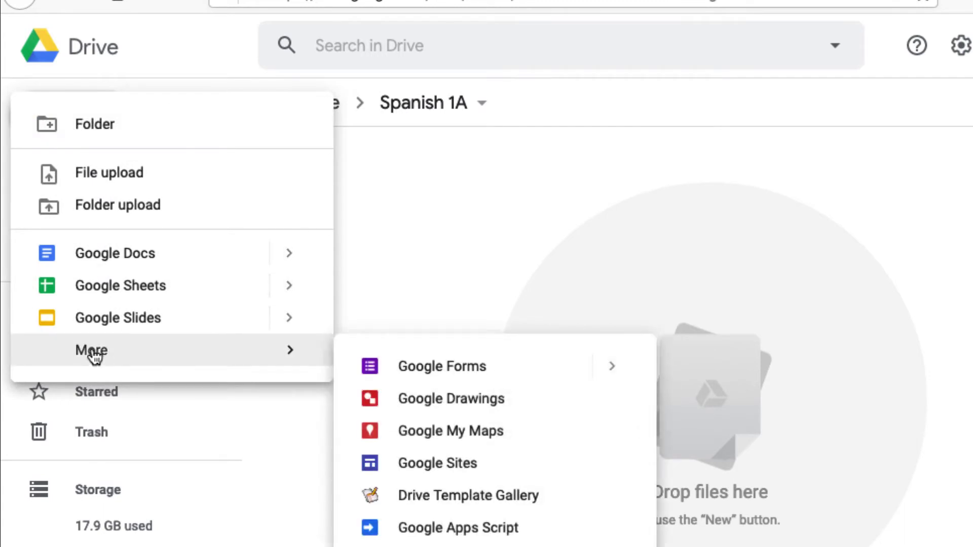
{"action": "left_click", "coordinate": [436, 249]}
{"action": "left_click", "coordinate": [105, 124]}
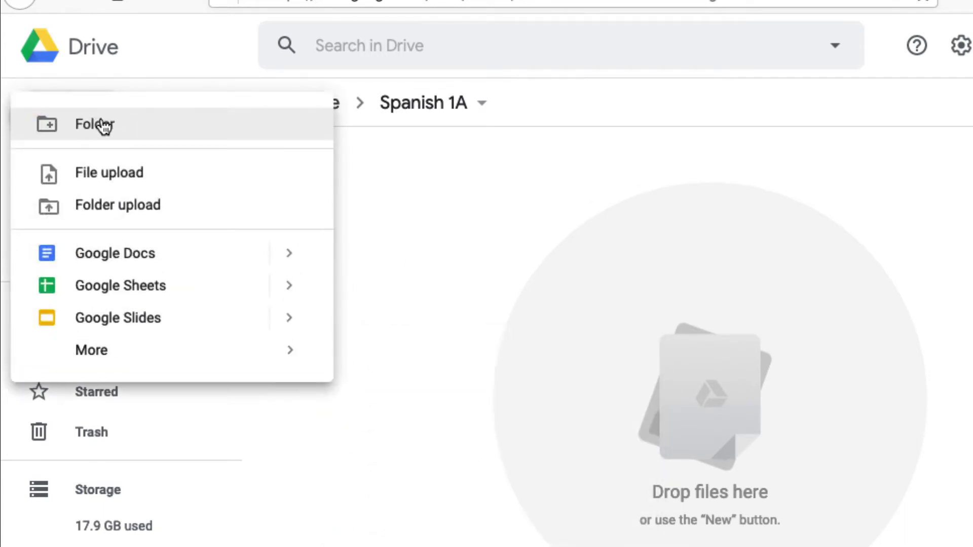
{"action": "mouse_move", "coordinate": [87, 360]}
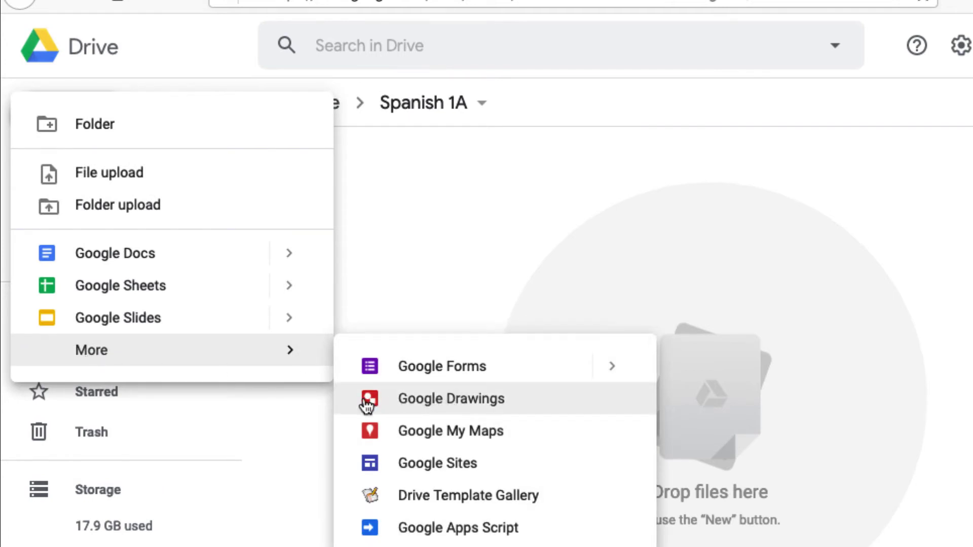
{"action": "left_click", "coordinate": [446, 406]}
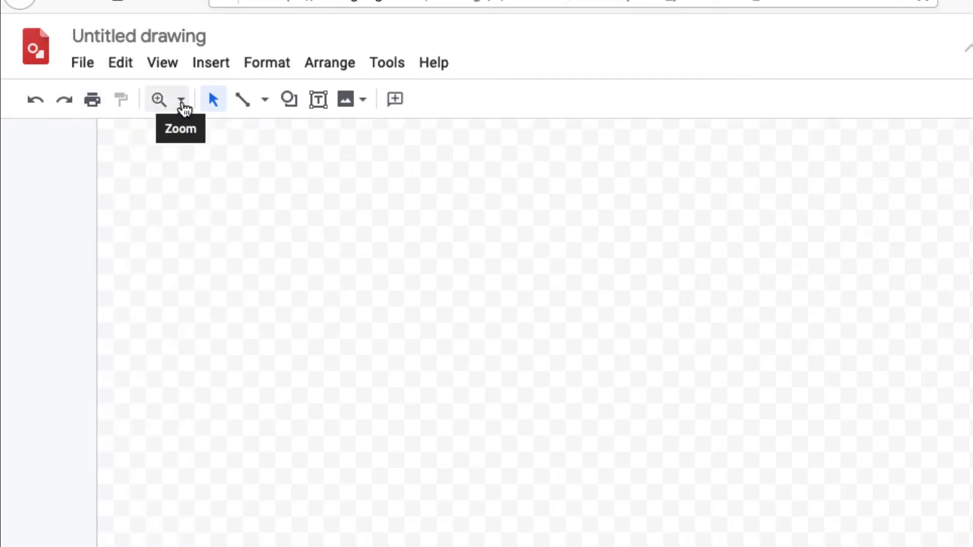
Step: Zoom the blank canvas to 50%
{"action": "left_click", "coordinate": [182, 103]}
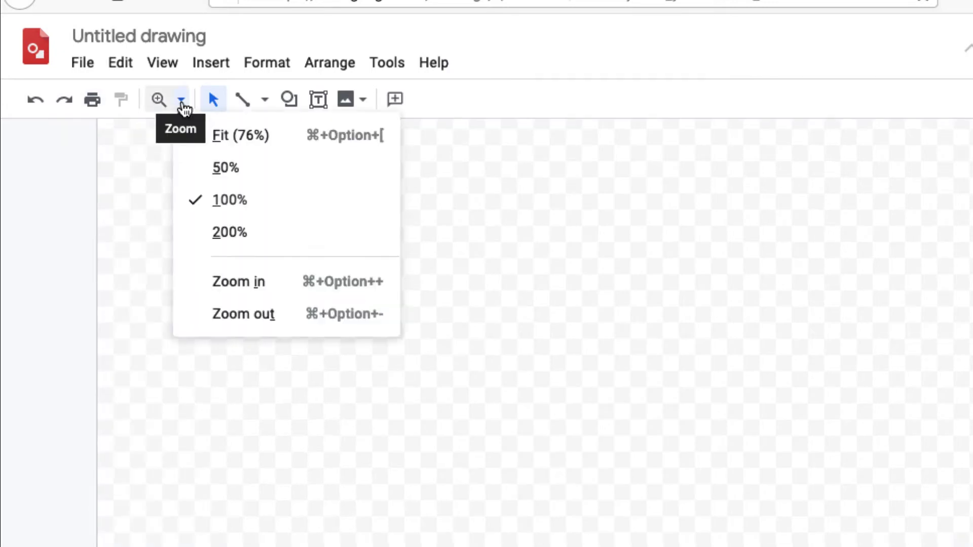
{"action": "left_click", "coordinate": [221, 165]}
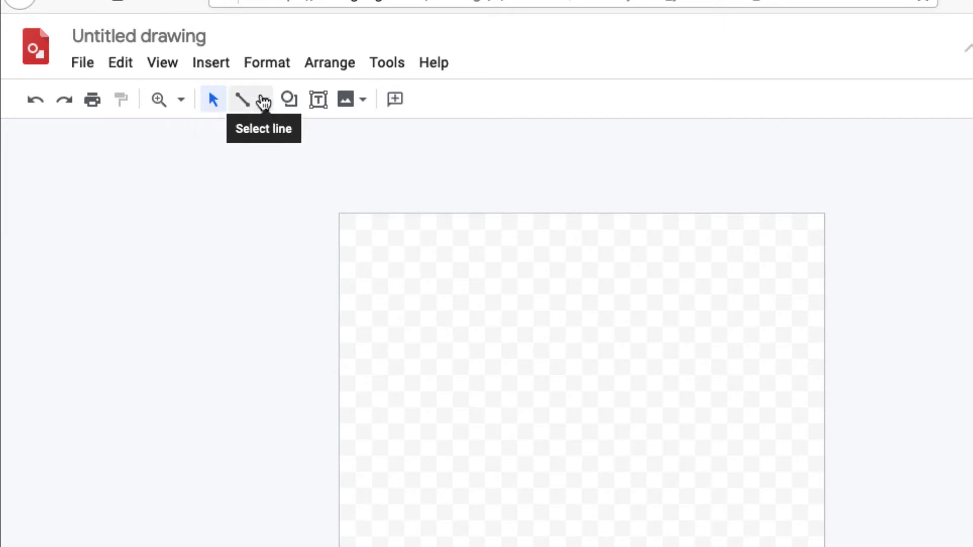
Step: Browse the Line, Shape, Text box and Insert image toolbar options without adding anything
{"action": "left_click", "coordinate": [264, 101]}
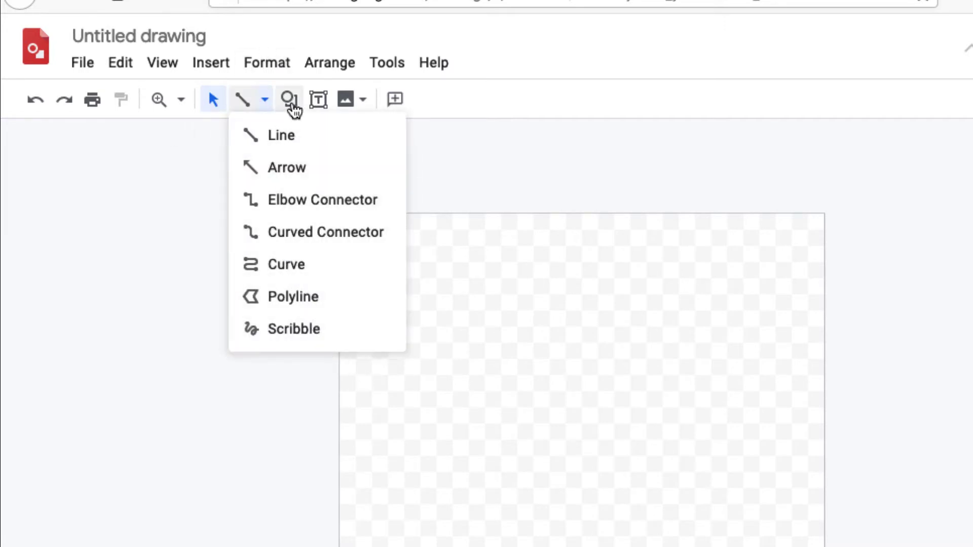
{"action": "left_click", "coordinate": [292, 106]}
{"action": "left_click", "coordinate": [270, 142]}
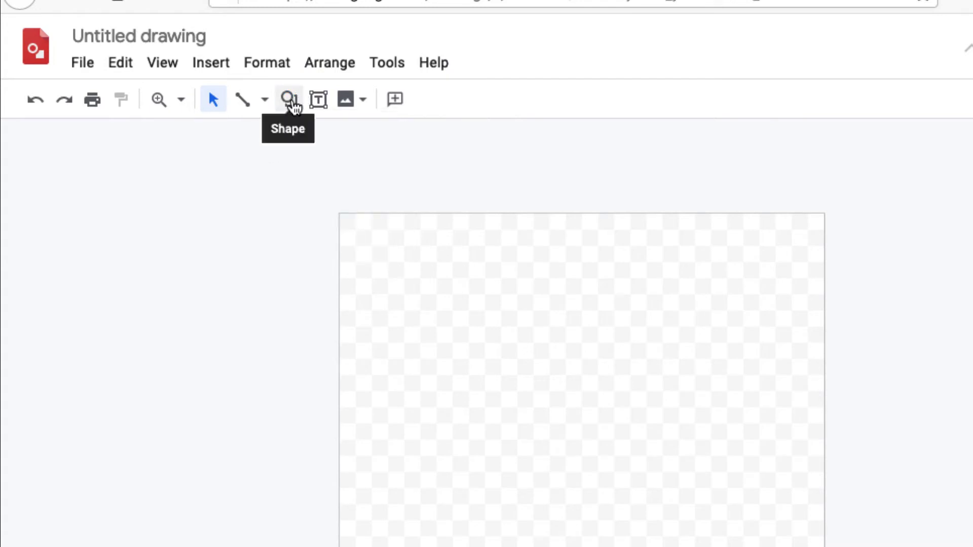
{"action": "left_click", "coordinate": [294, 105]}
{"action": "mouse_move", "coordinate": [397, 137]}
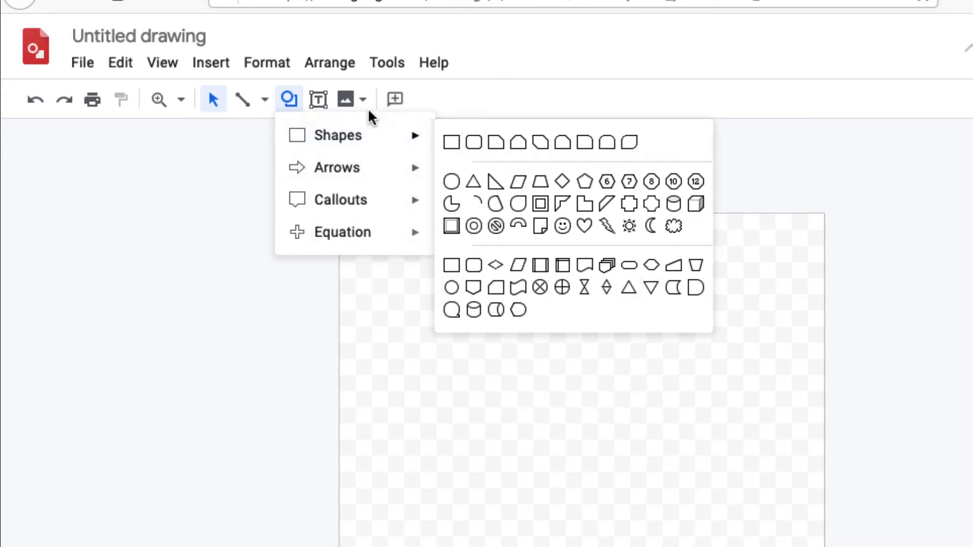
{"action": "left_click", "coordinate": [320, 100]}
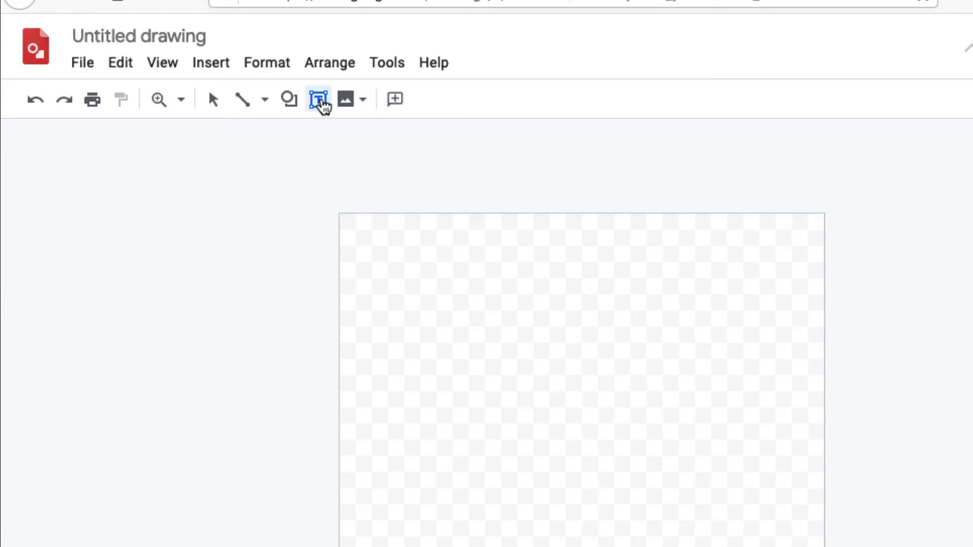
{"action": "left_click", "coordinate": [322, 105]}
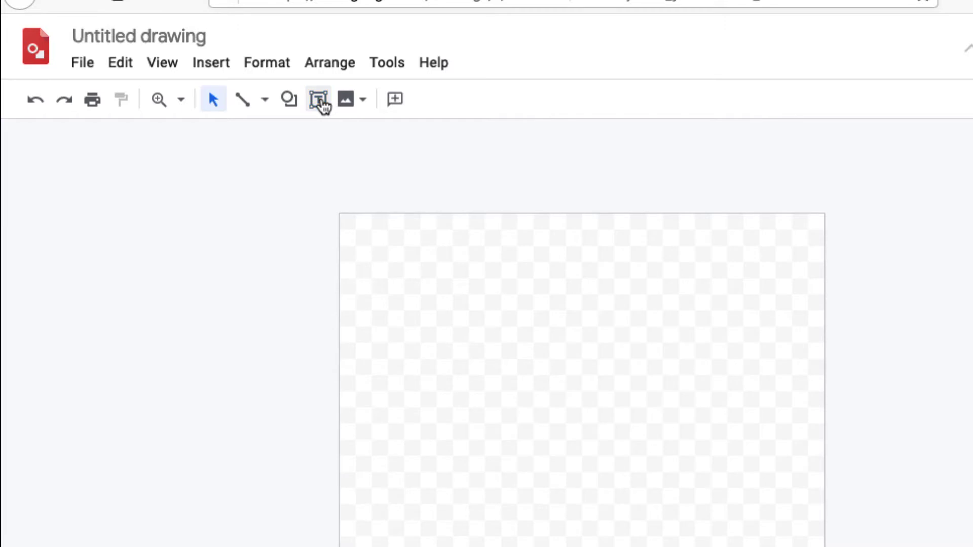
{"action": "left_click", "coordinate": [365, 102]}
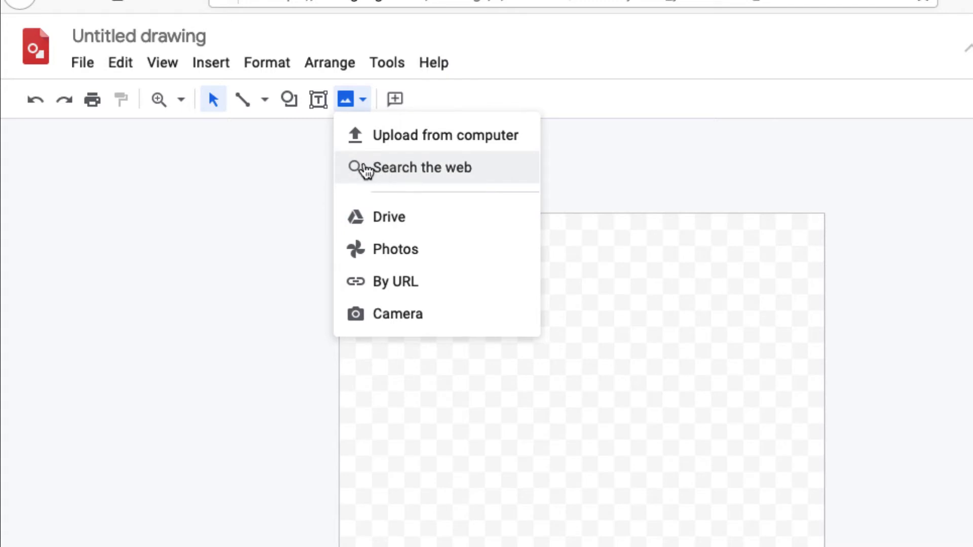
{"action": "left_click", "coordinate": [424, 102]}
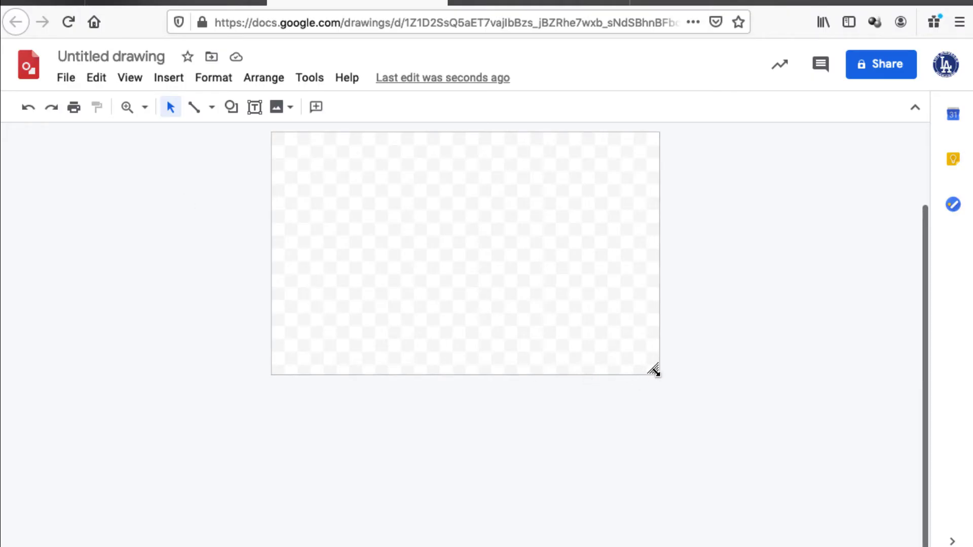
Step: Drag the canvas corner down to turn the page into a tall portrait
{"action": "left_click_drag", "start_coordinate": [654, 370], "coordinate": [624, 538]}
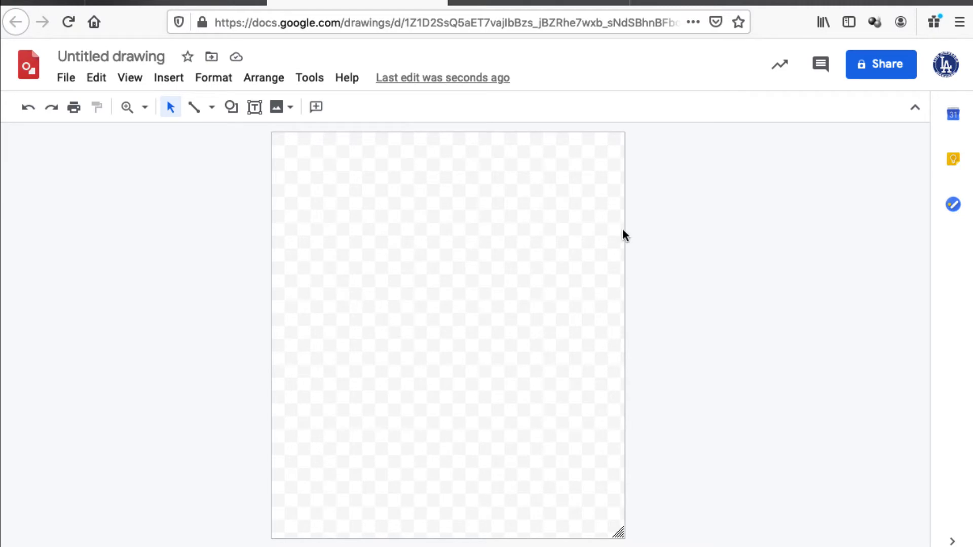
{"action": "key", "text": "super+Tab"}
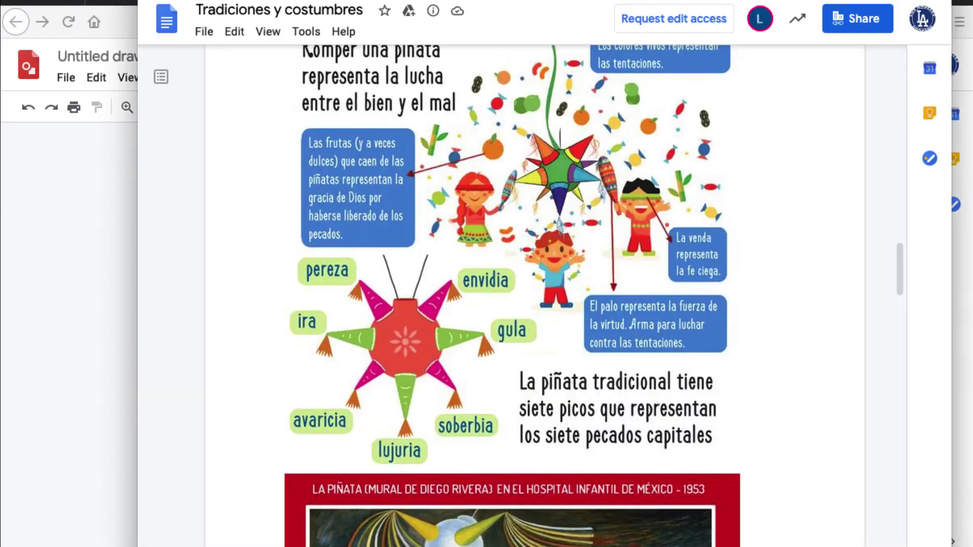
{"action": "scroll", "coordinate": [545, 277], "scroll_direction": "up", "scroll_amount": 5}
{"action": "scroll", "coordinate": [545, 277], "scroll_direction": "down", "scroll_amount": 3}
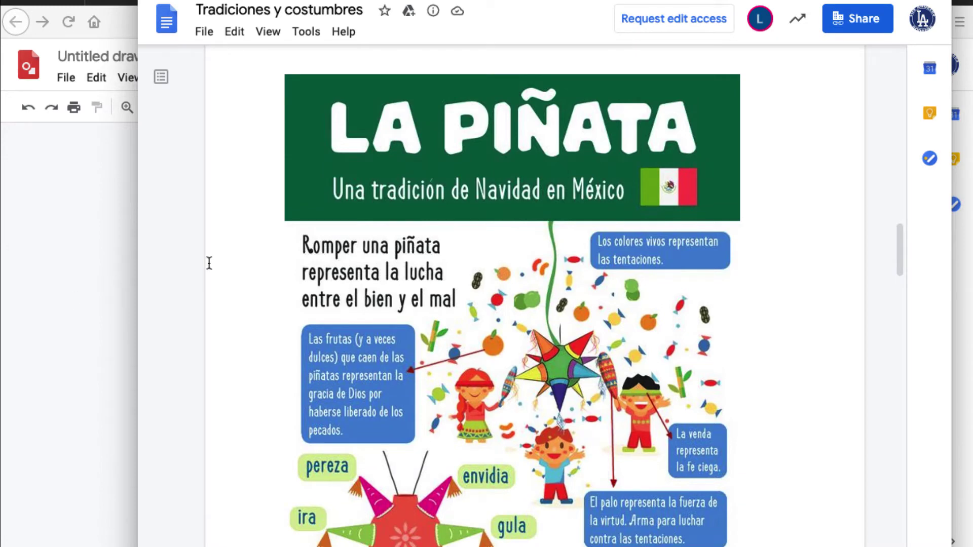
{"action": "left_click", "coordinate": [123, 267]}
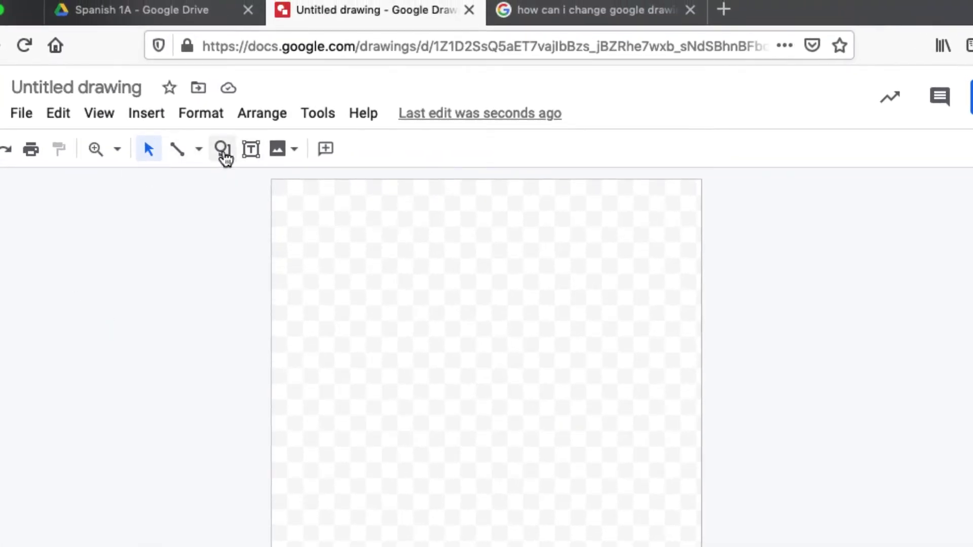
Step: Draw a wide rectangle across the top of the canvas and fill it dark green
{"action": "left_click", "coordinate": [225, 154]}
{"action": "mouse_move", "coordinate": [248, 189]}
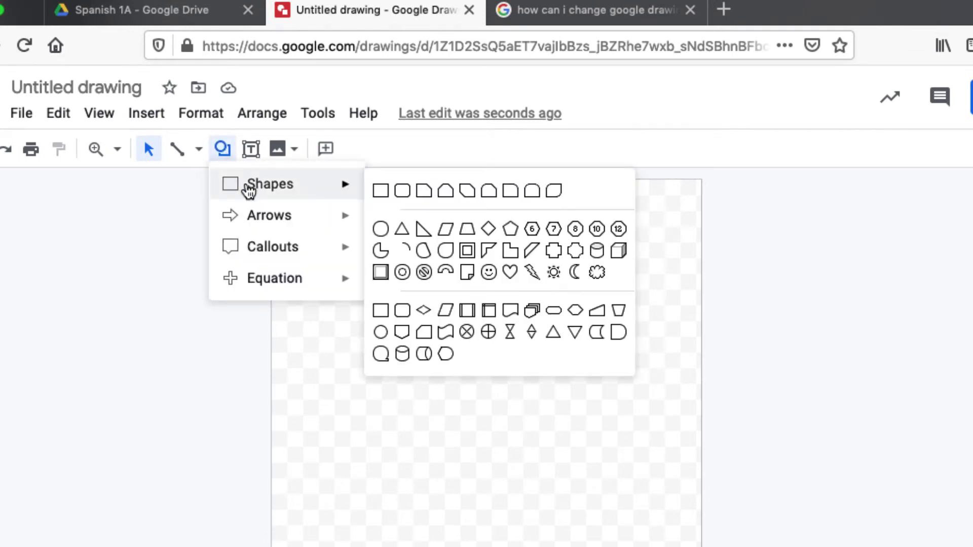
{"action": "left_click", "coordinate": [383, 191]}
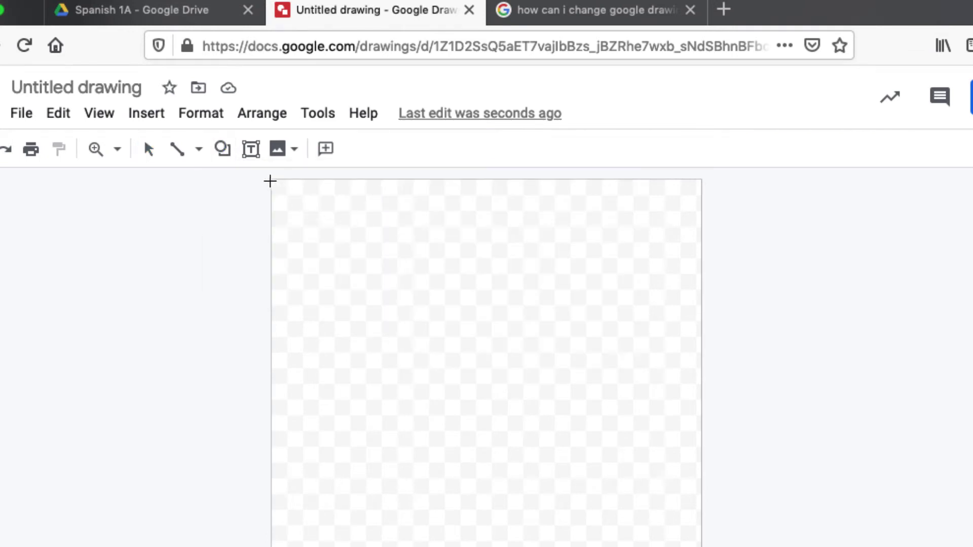
{"action": "left_click_drag", "start_coordinate": [272, 181], "coordinate": [701, 274]}
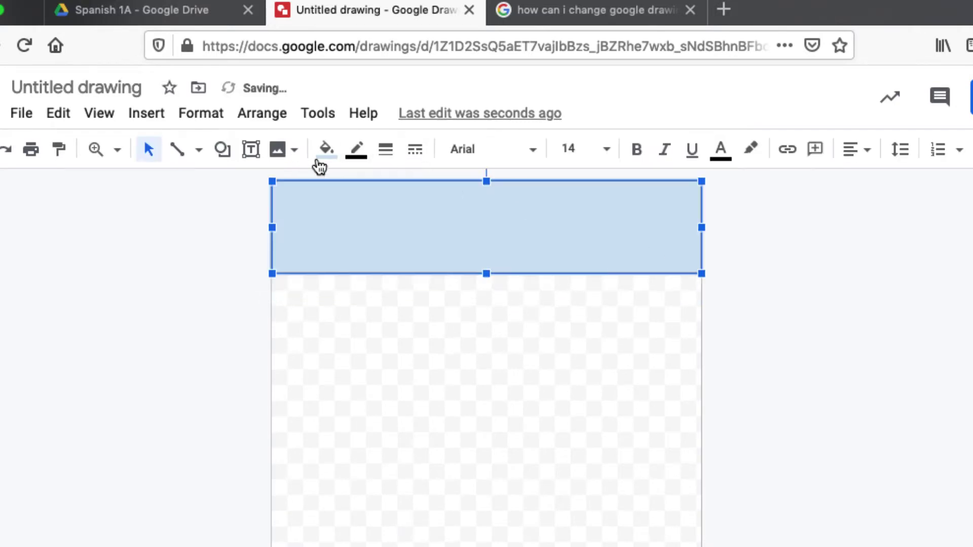
{"action": "left_click", "coordinate": [325, 152]}
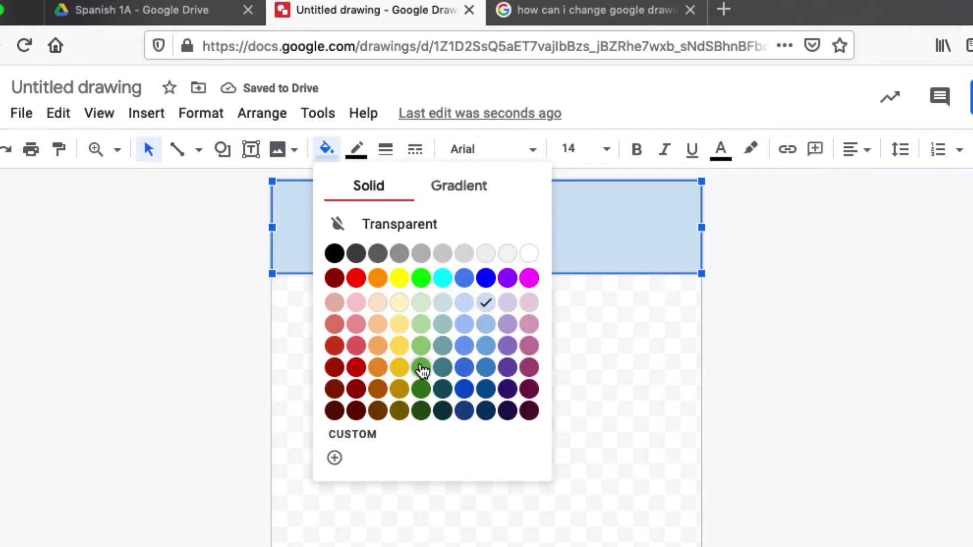
{"action": "left_click", "coordinate": [421, 389]}
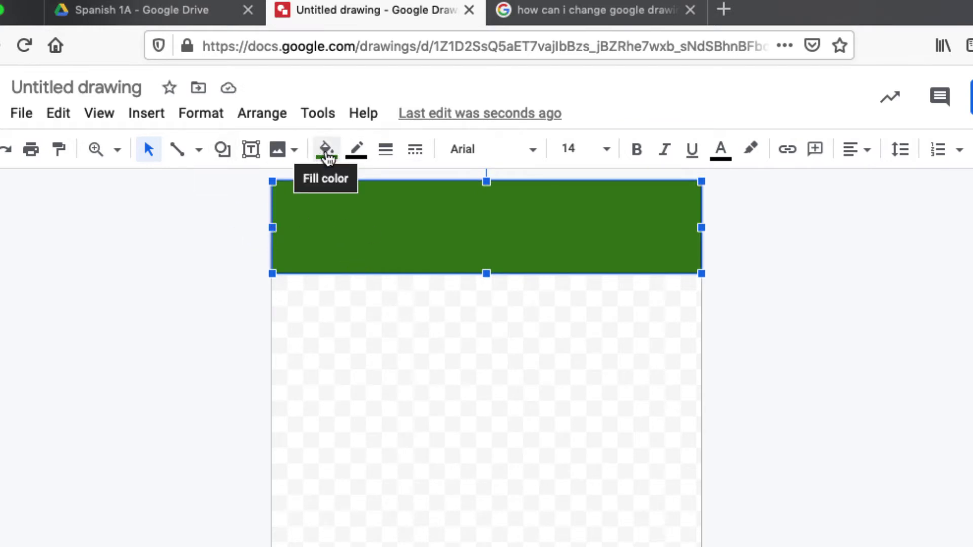
Step: Try pink fills, then give the rectangle a red 4px border
{"action": "left_click", "coordinate": [325, 153]}
{"action": "left_click", "coordinate": [334, 303]}
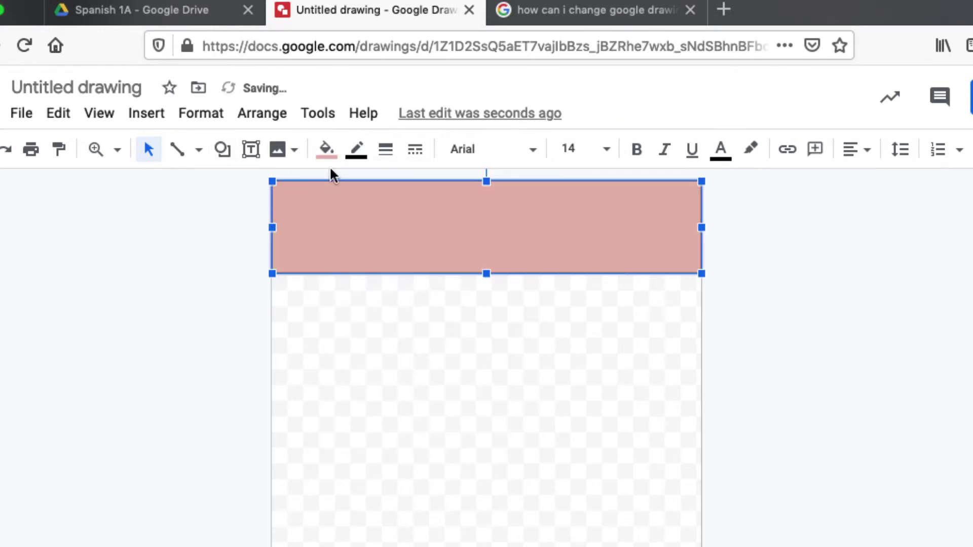
{"action": "left_click", "coordinate": [327, 150]}
{"action": "left_click", "coordinate": [357, 304]}
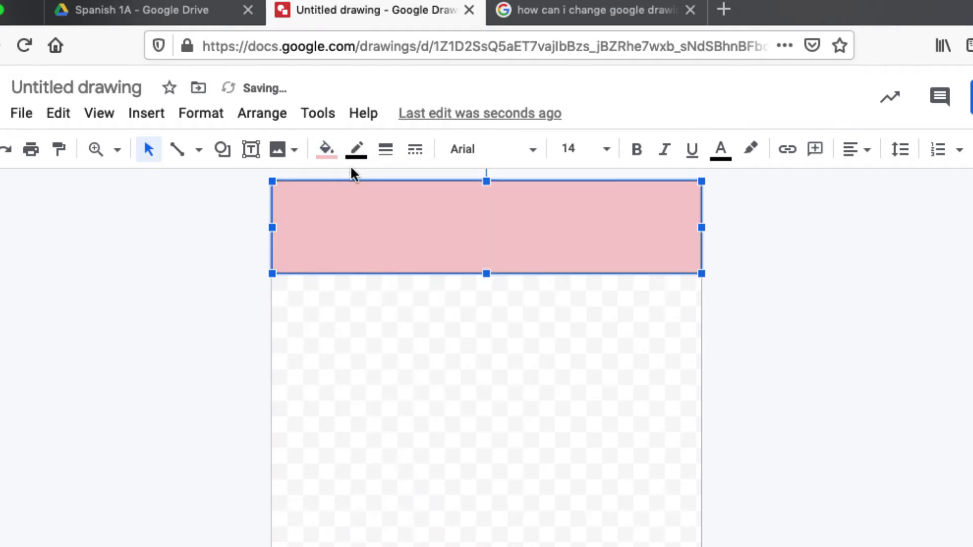
{"action": "left_click", "coordinate": [360, 155]}
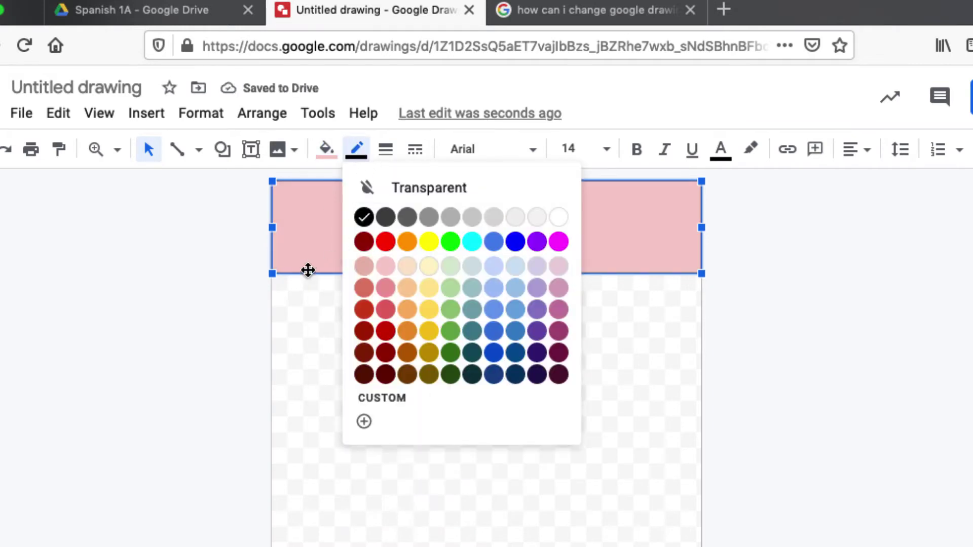
{"action": "left_click", "coordinate": [354, 151]}
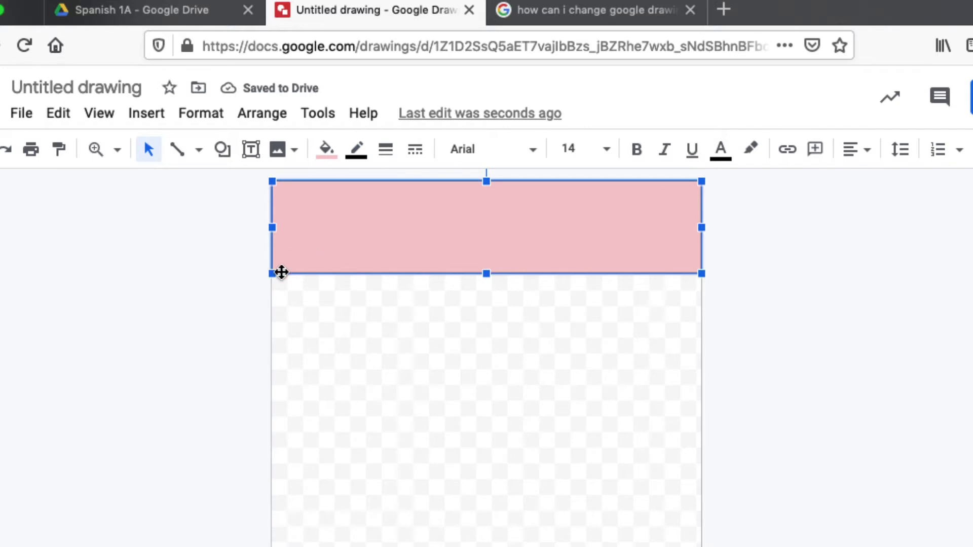
{"action": "left_click", "coordinate": [359, 153]}
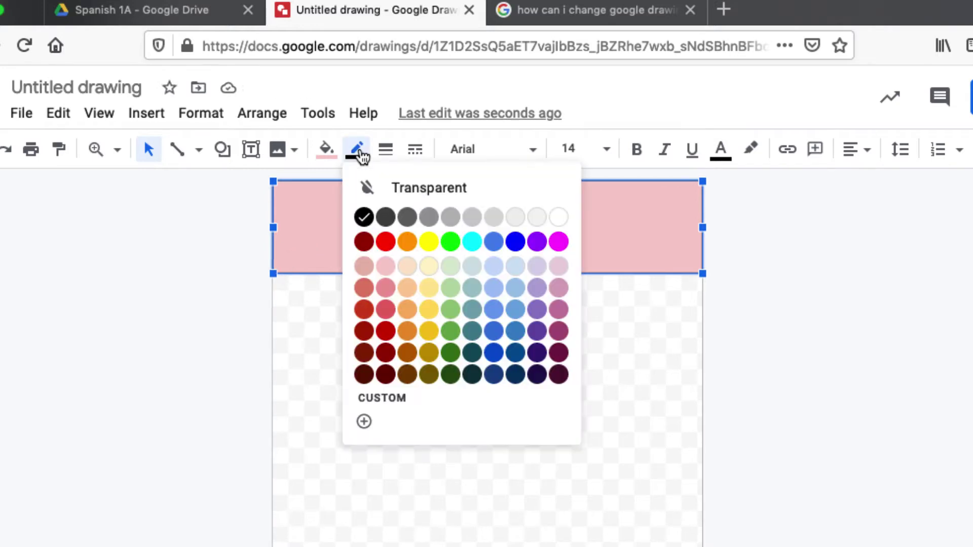
{"action": "left_click", "coordinate": [386, 243]}
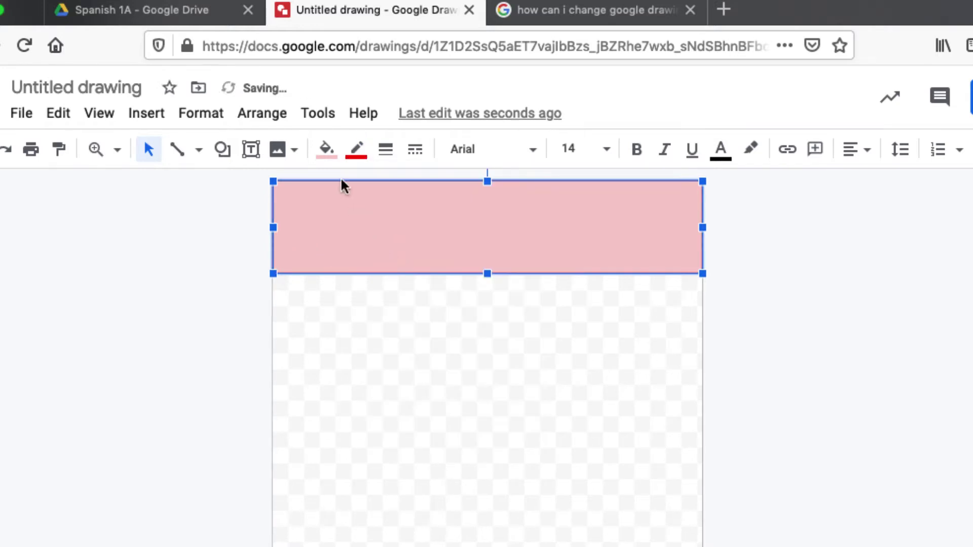
{"action": "left_click", "coordinate": [386, 151]}
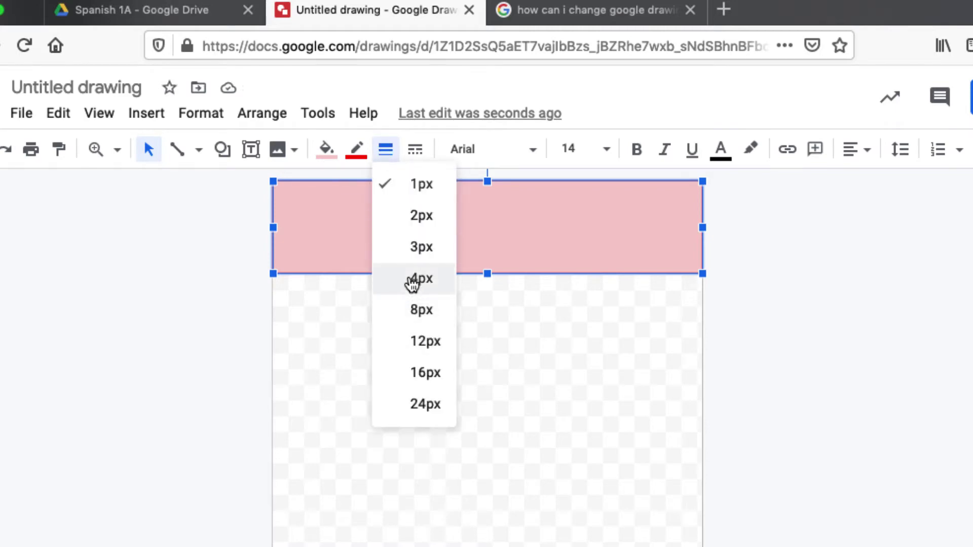
{"action": "left_click", "coordinate": [415, 278]}
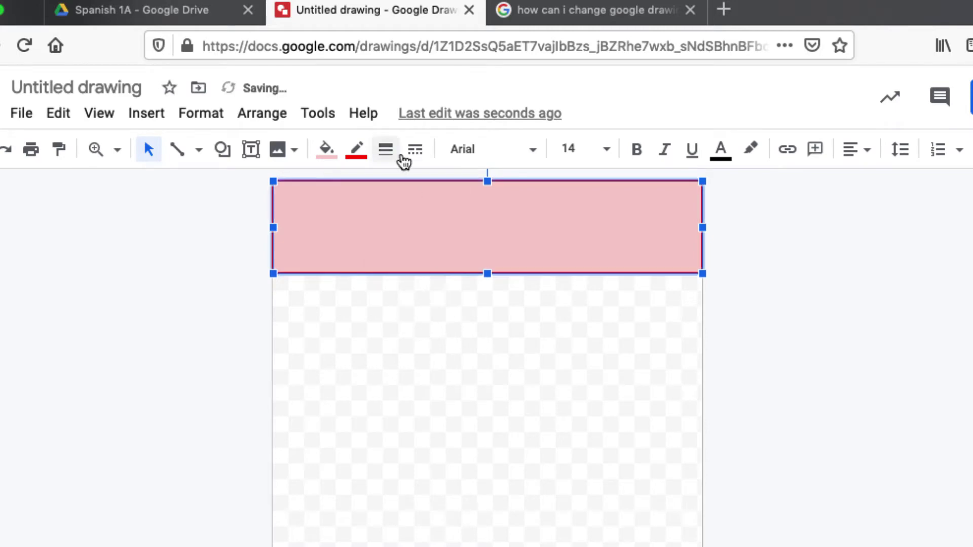
Step: Restore the dark green fill and select the banner to add text
{"action": "left_click", "coordinate": [326, 149]}
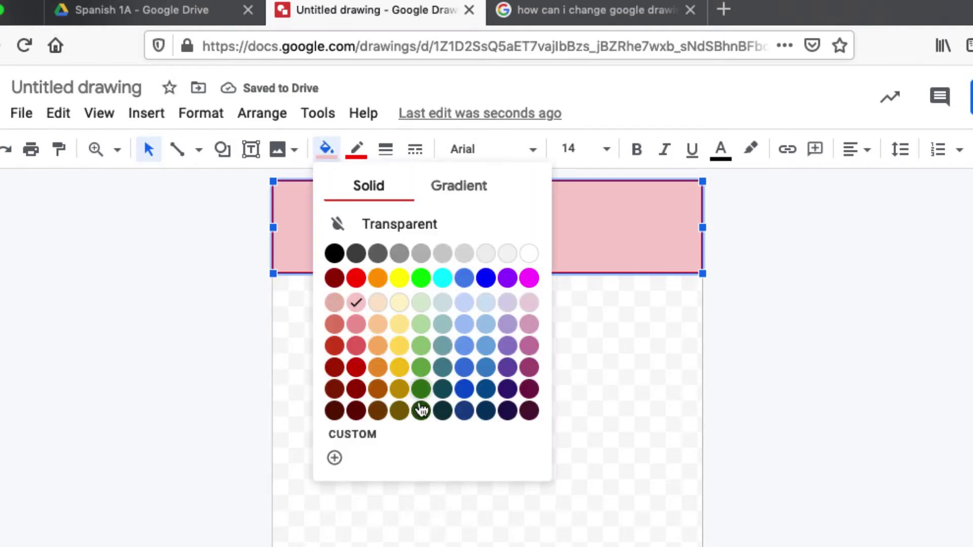
{"action": "left_click", "coordinate": [422, 389]}
{"action": "left_click", "coordinate": [388, 370]}
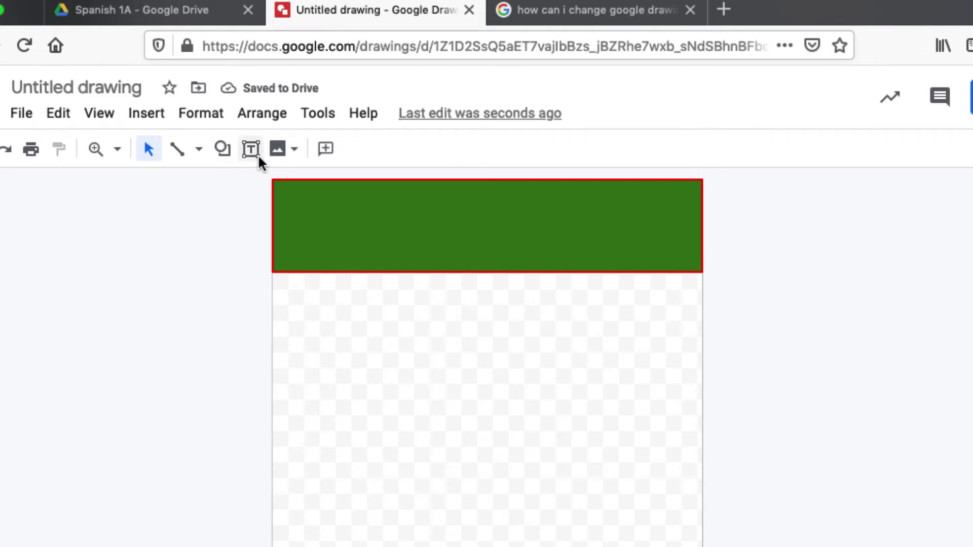
{"action": "left_click", "coordinate": [293, 219]}
Step: Type 'La Pinata' in the banner and set its font size to 96
{"action": "type", "text": "La "}
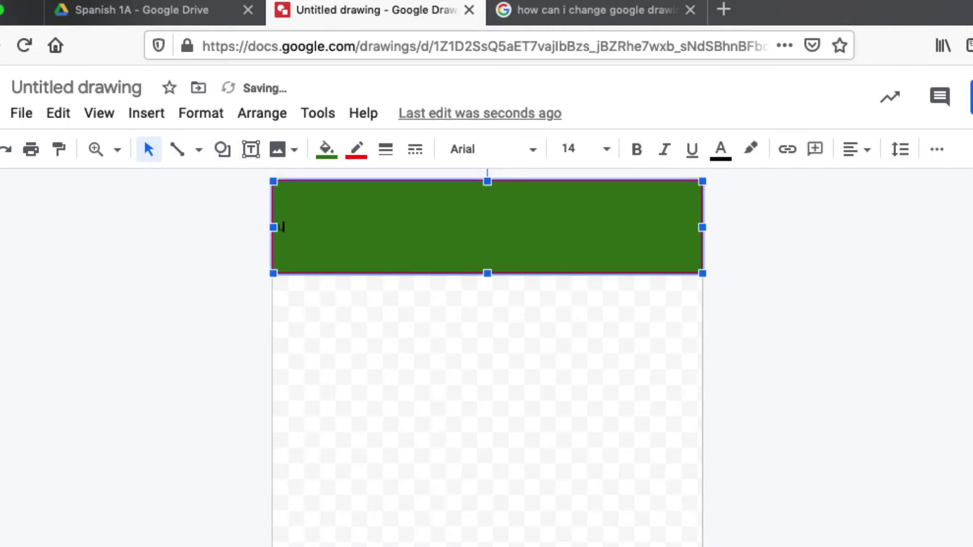
{"action": "type", "text": "Pinata"}
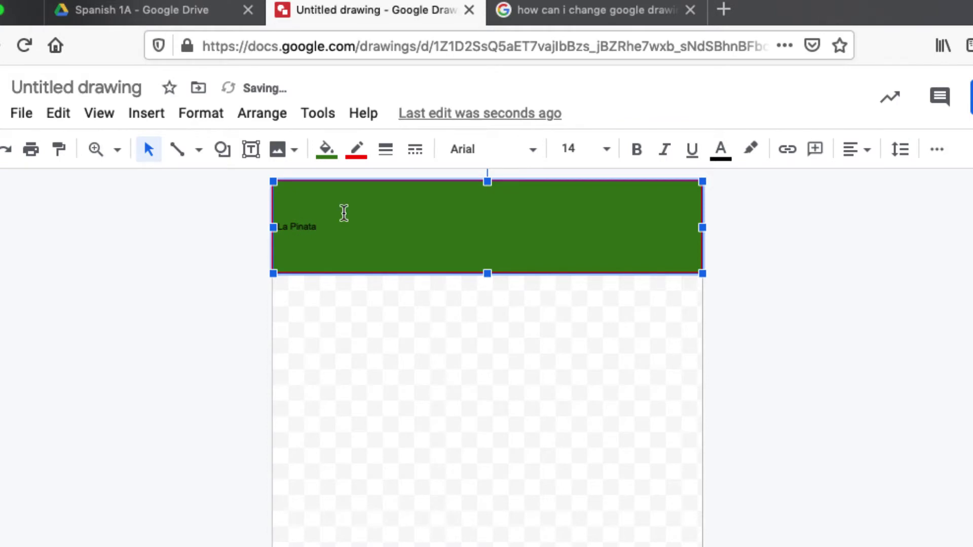
{"action": "triple_click", "coordinate": [330, 228]}
{"action": "left_click", "coordinate": [606, 150]}
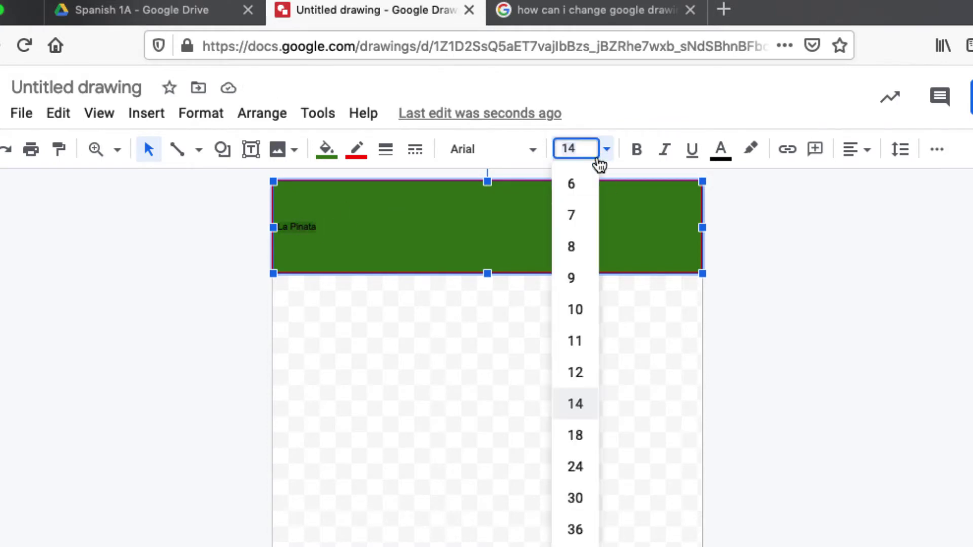
{"action": "left_click", "coordinate": [575, 530]}
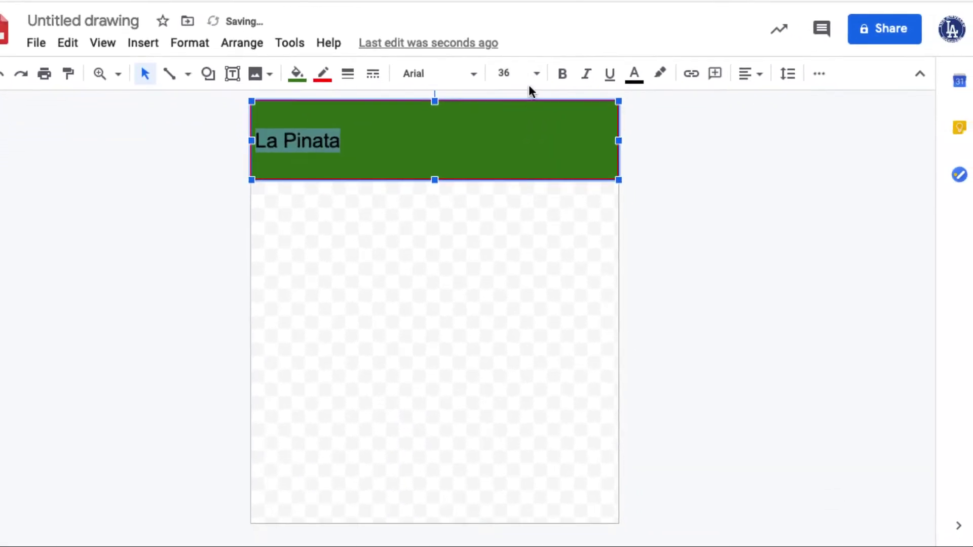
{"action": "left_click", "coordinate": [551, 91]}
{"action": "left_click", "coordinate": [511, 507]}
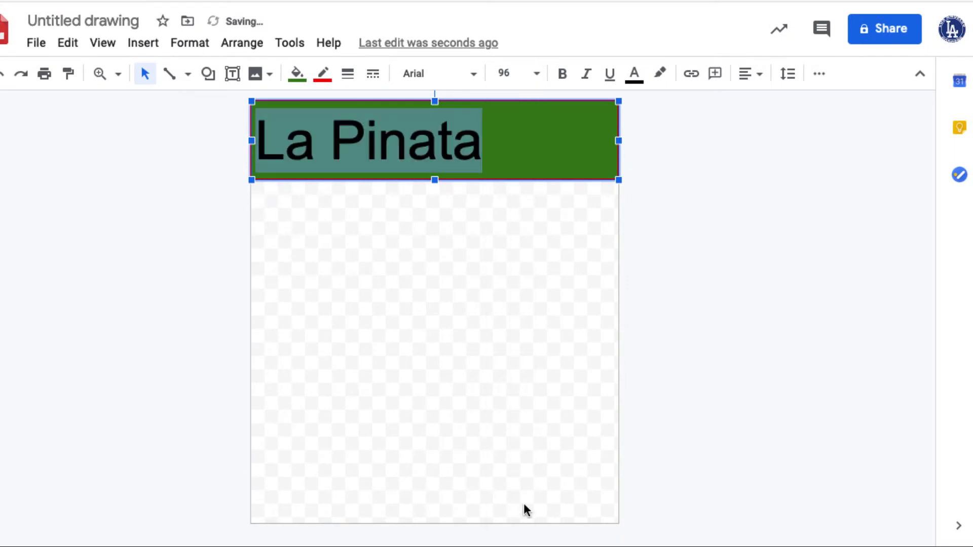
Step: Apply the Lobster font to the La Pinata title
{"action": "left_click", "coordinate": [476, 78]}
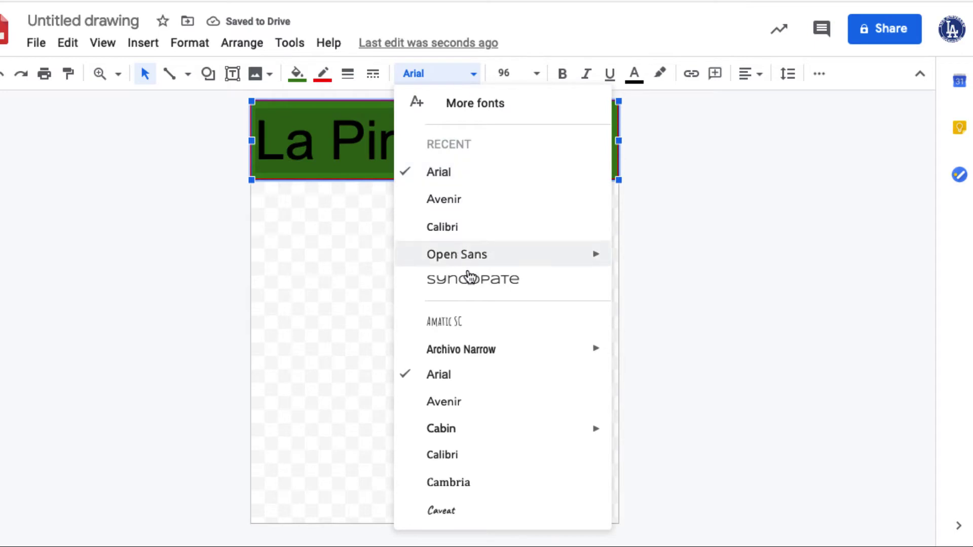
{"action": "scroll", "coordinate": [488, 407], "scroll_direction": "down", "scroll_amount": 5}
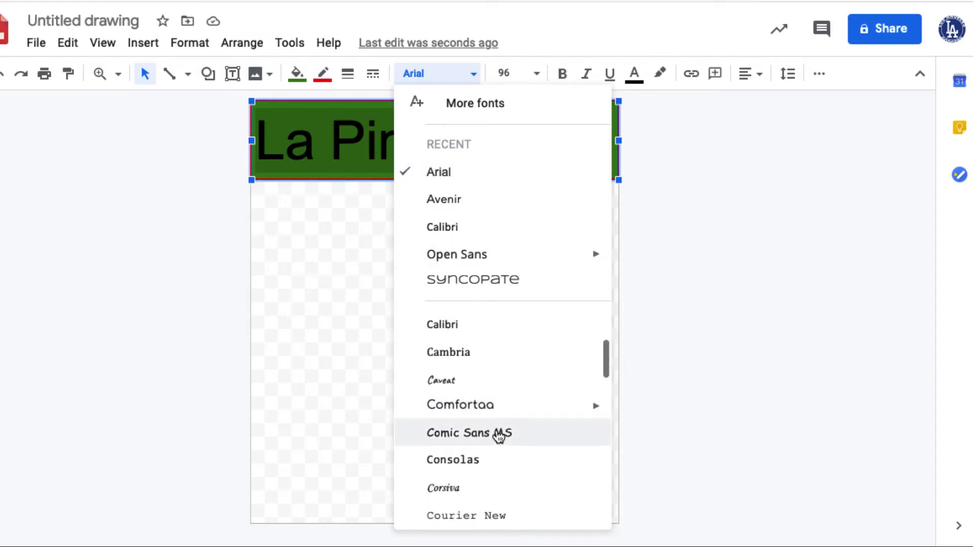
{"action": "scroll", "coordinate": [507, 446], "scroll_direction": "down", "scroll_amount": 5}
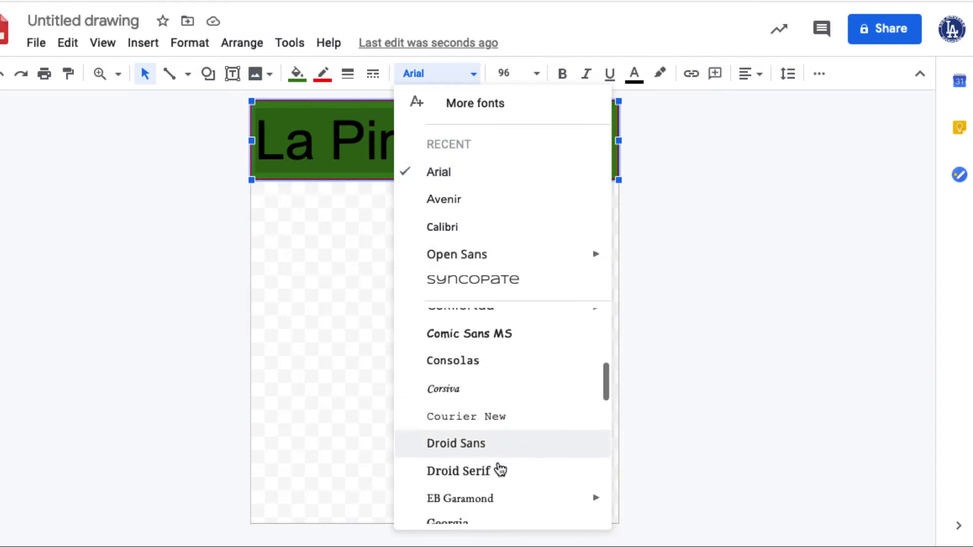
{"action": "left_click", "coordinate": [455, 405]}
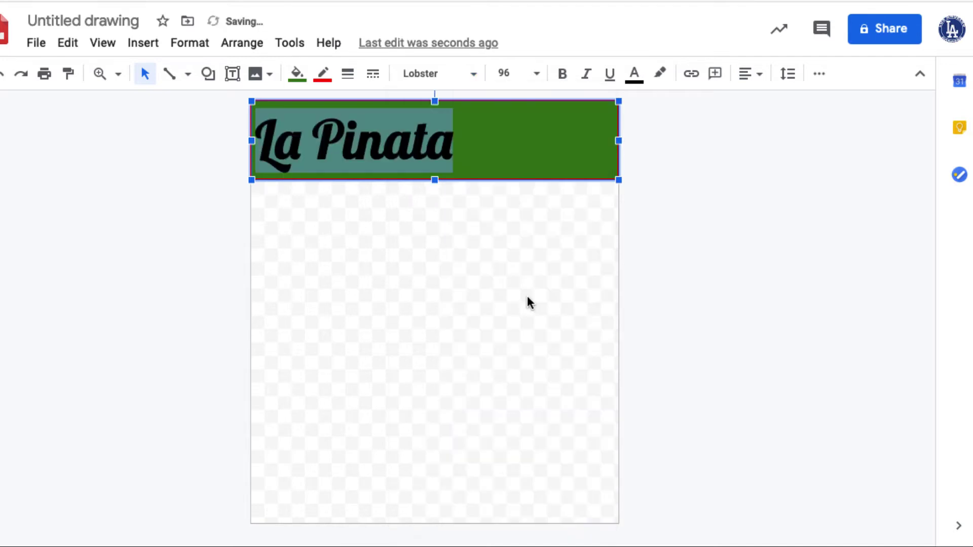
{"action": "left_click", "coordinate": [354, 139]}
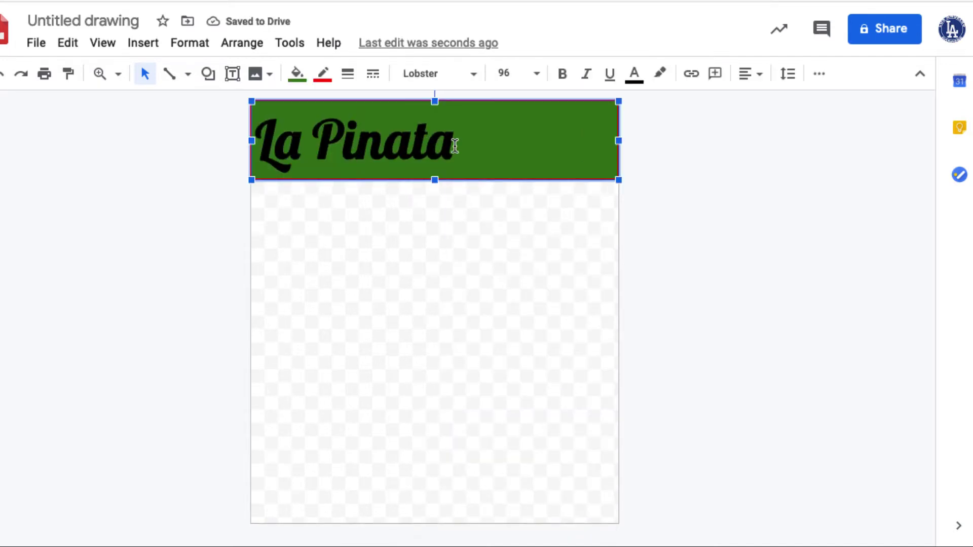
Step: Make the title text white and centre it in the header
{"action": "left_click_drag", "start_coordinate": [455, 146], "coordinate": [257, 142]}
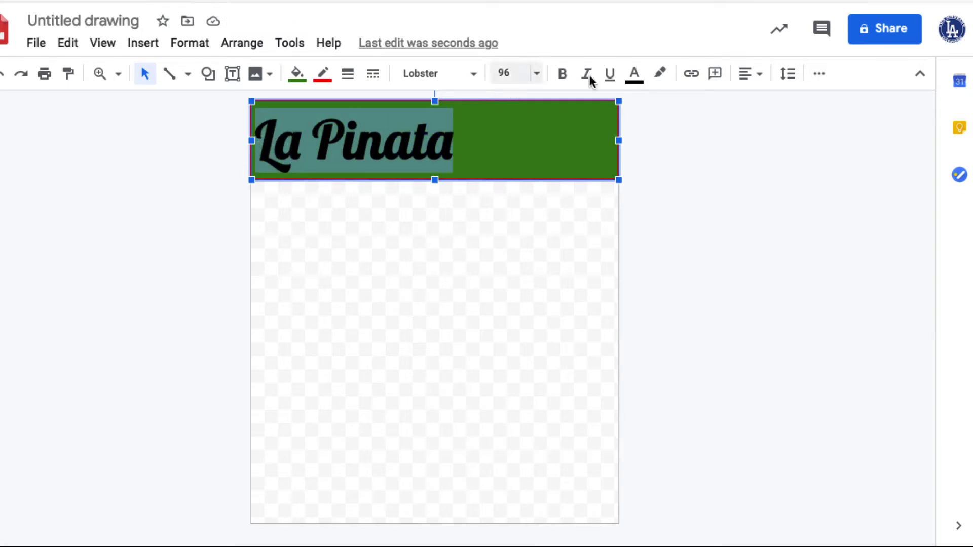
{"action": "left_click", "coordinate": [633, 80]}
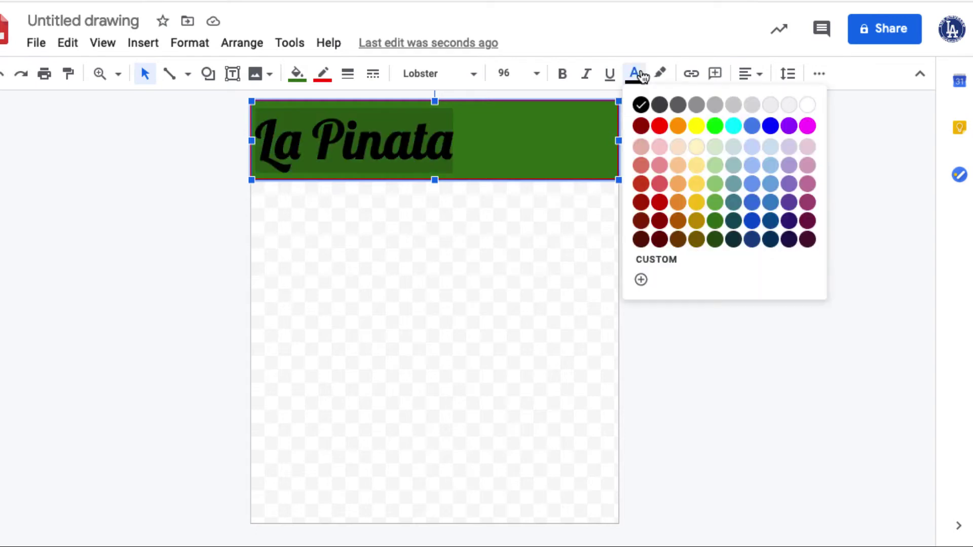
{"action": "left_click", "coordinate": [809, 106]}
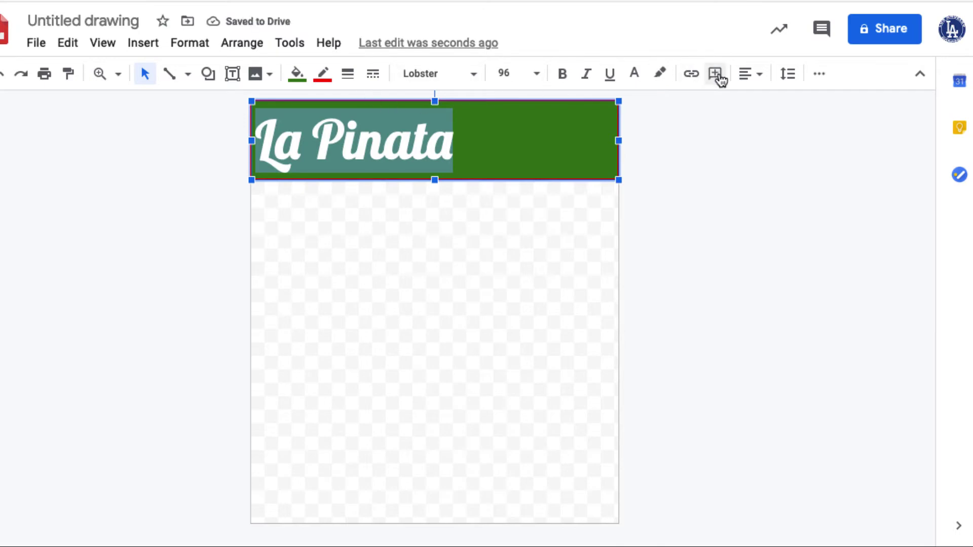
{"action": "left_click", "coordinate": [761, 78]}
{"action": "left_click", "coordinate": [773, 100]}
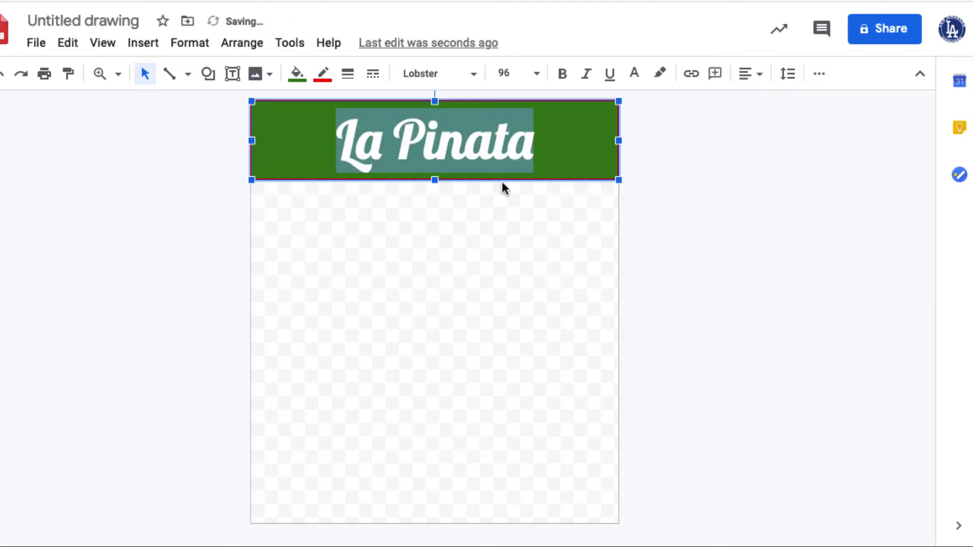
{"action": "key", "text": "Right"}
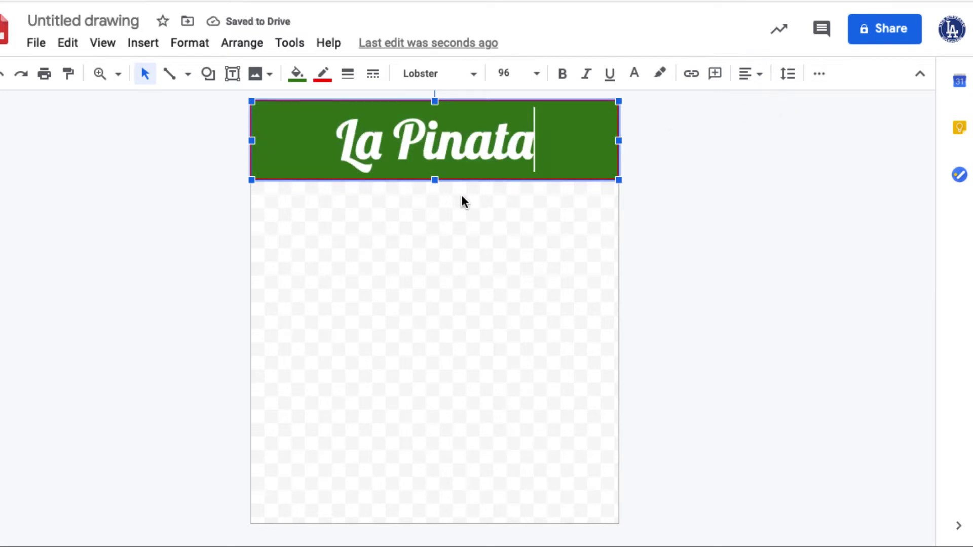
Step: Search the web for 'mexican flag' and insert the first result below the header
{"action": "left_click", "coordinate": [270, 76]}
{"action": "left_click", "coordinate": [288, 138]}
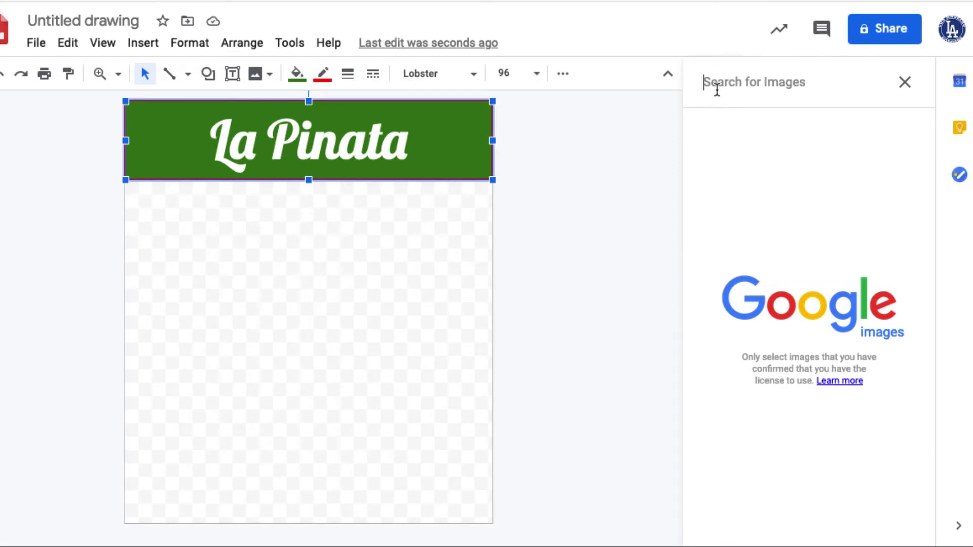
{"action": "type", "text": "m"}
{"action": "key", "text": "BackSpace"}
{"action": "type", "text": "mexican flag"}
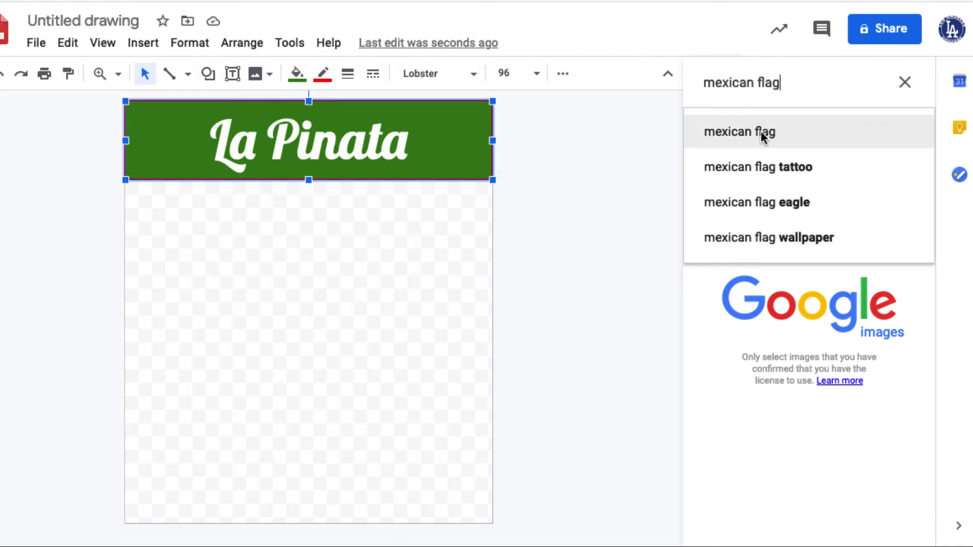
{"action": "left_click", "coordinate": [762, 133]}
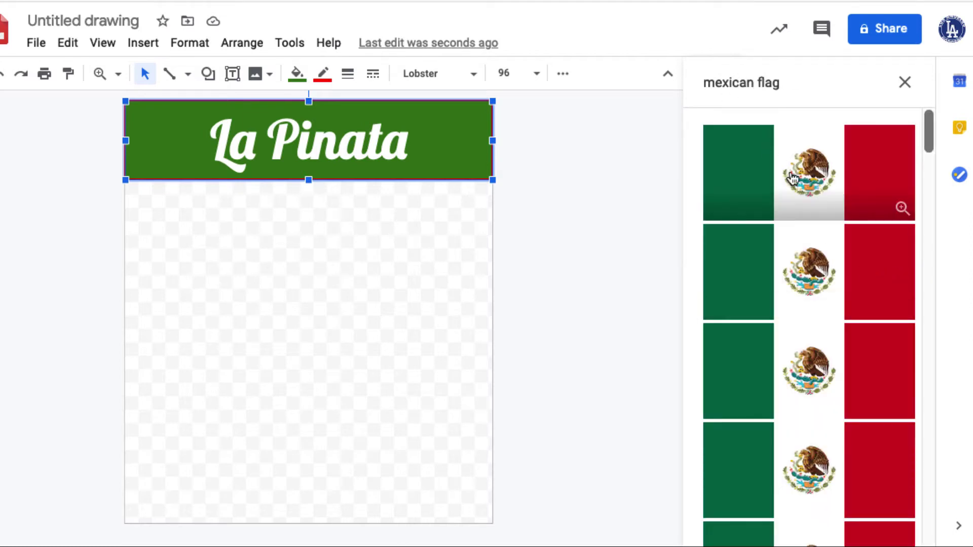
{"action": "scroll", "coordinate": [805, 311], "scroll_direction": "down", "scroll_amount": 1}
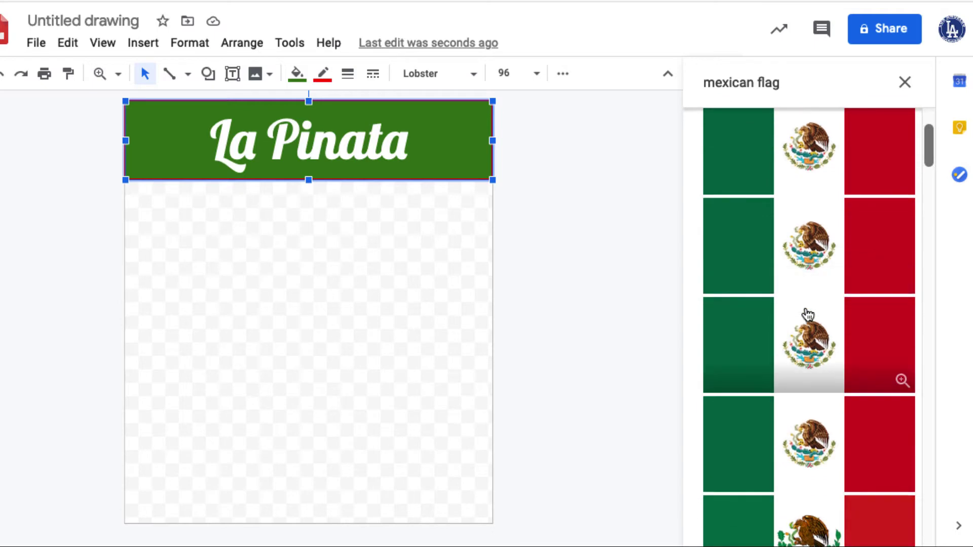
{"action": "scroll", "coordinate": [807, 314], "scroll_direction": "up", "scroll_amount": 1}
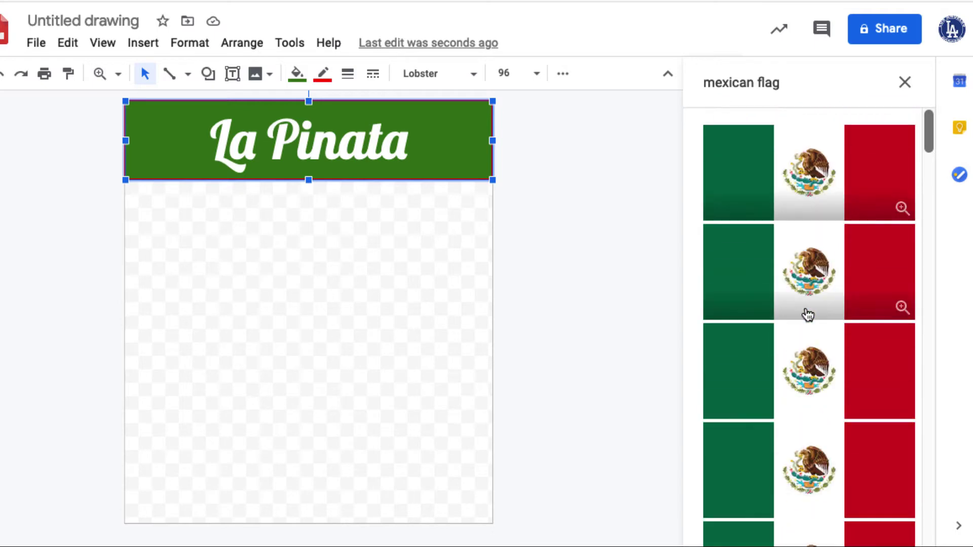
{"action": "left_click", "coordinate": [747, 176]}
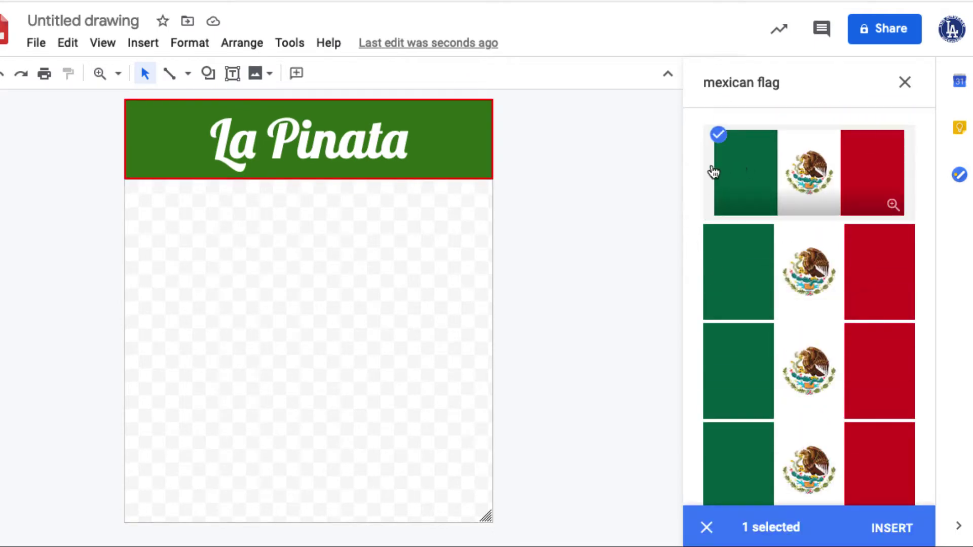
{"action": "left_click", "coordinate": [891, 531]}
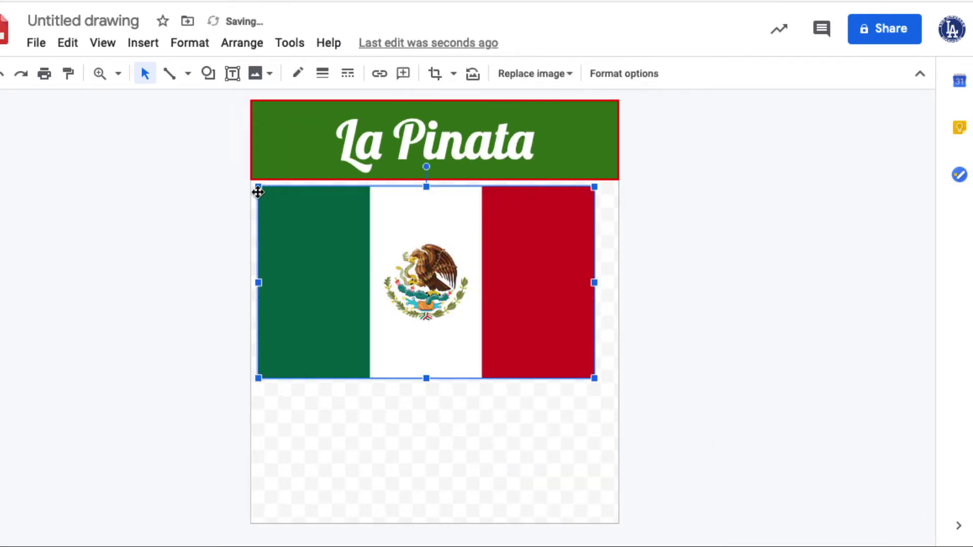
Step: Shrink the Mexican flag into the header's right end and give it a white 3px border
{"action": "left_click_drag", "start_coordinate": [258, 192], "coordinate": [562, 158]}
{"action": "left_click_drag", "start_coordinate": [564, 164], "coordinate": [564, 165]}
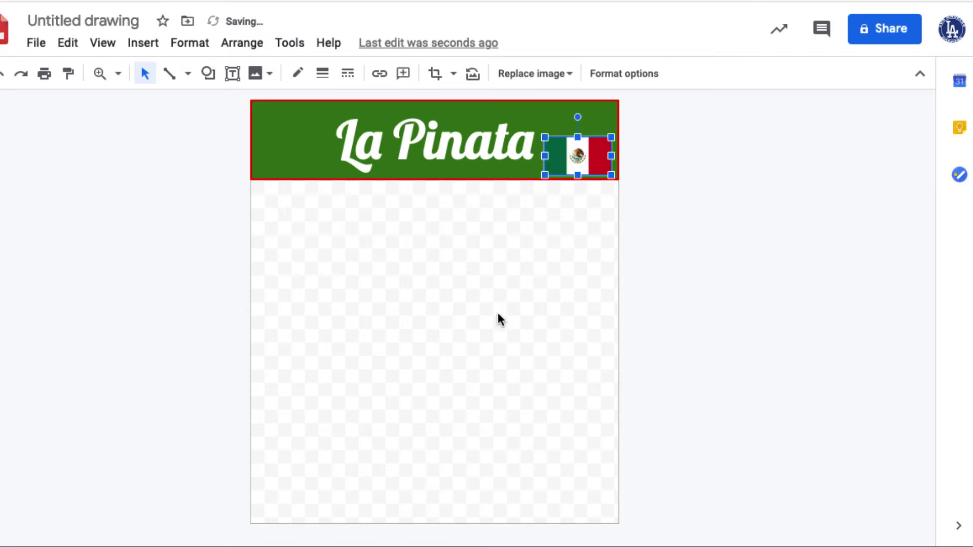
{"action": "left_click", "coordinate": [497, 319]}
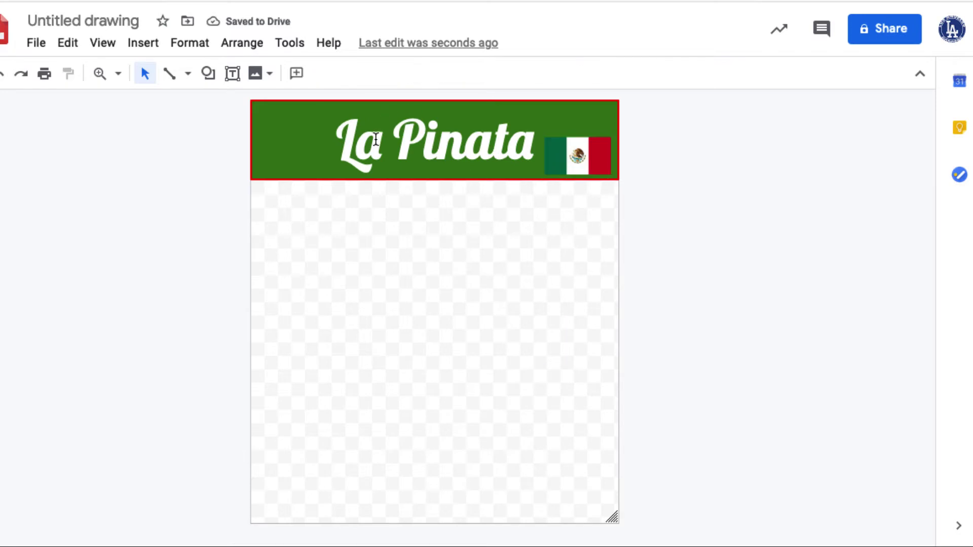
{"action": "left_click", "coordinate": [569, 163]}
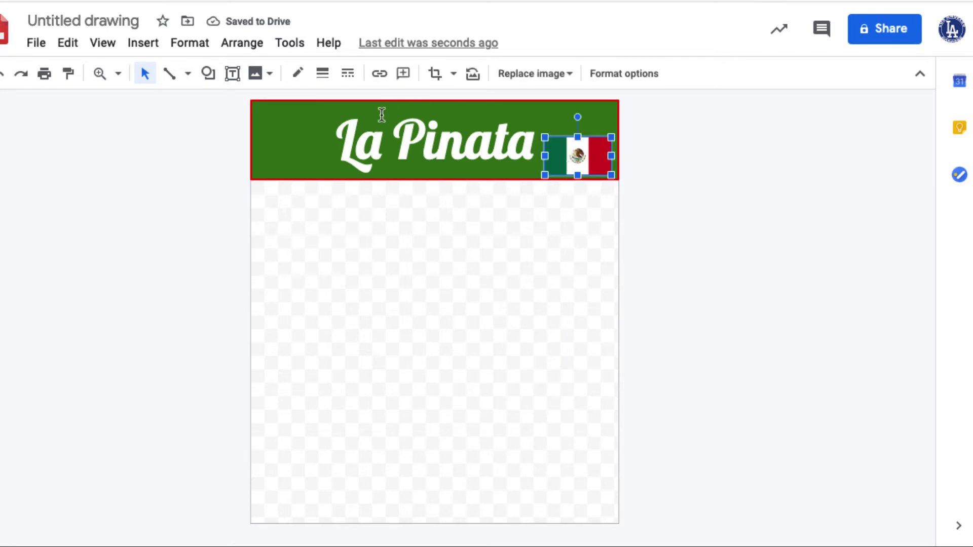
{"action": "left_click", "coordinate": [296, 77]}
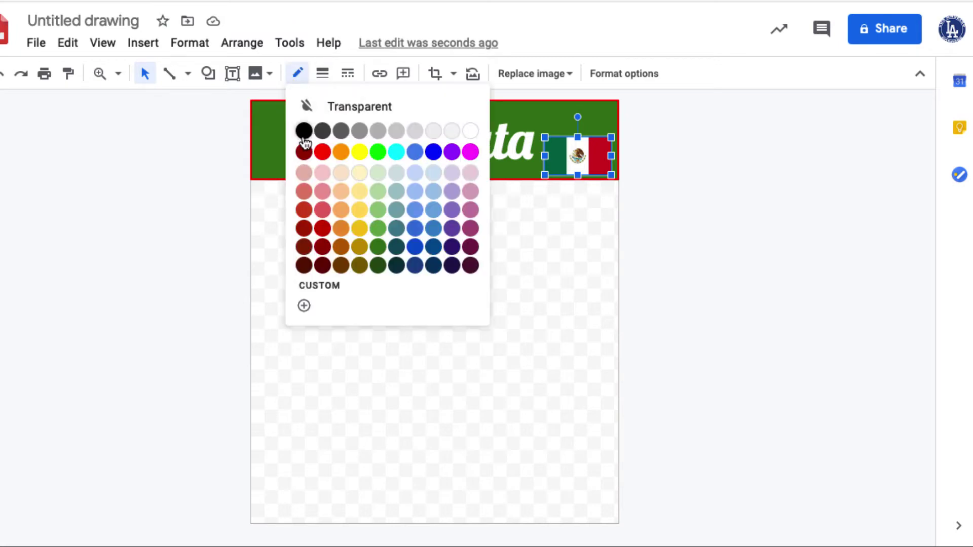
{"action": "left_click", "coordinate": [452, 131]}
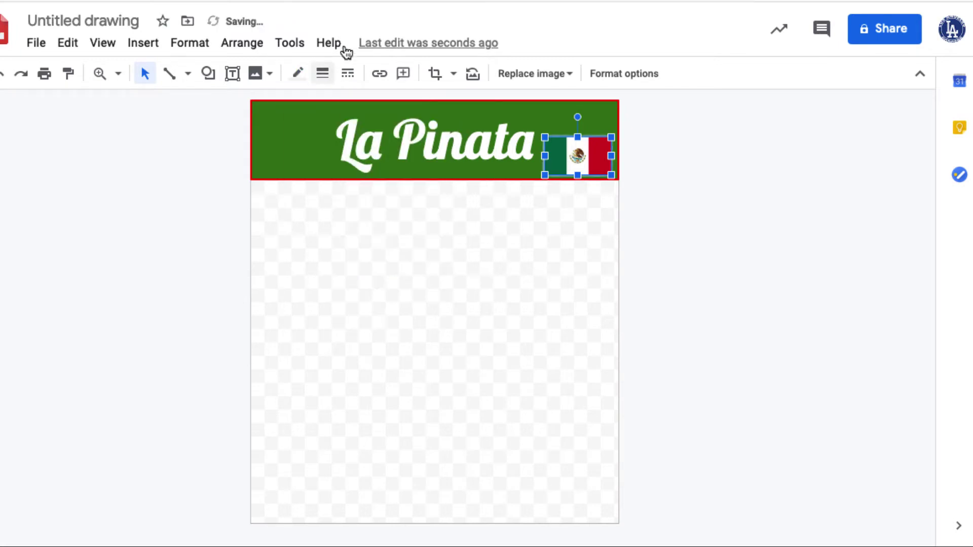
{"action": "left_click", "coordinate": [324, 77]}
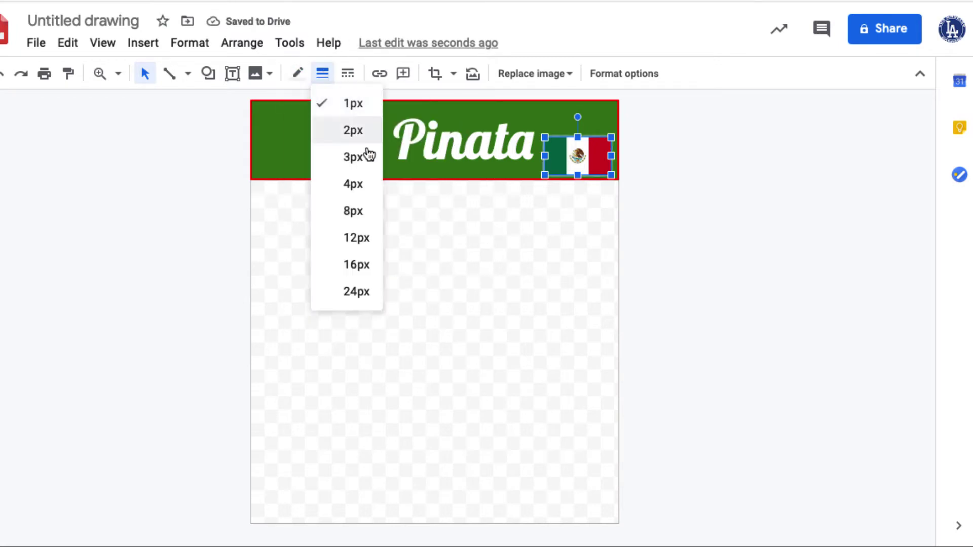
{"action": "left_click", "coordinate": [354, 159]}
{"action": "left_click", "coordinate": [541, 332]}
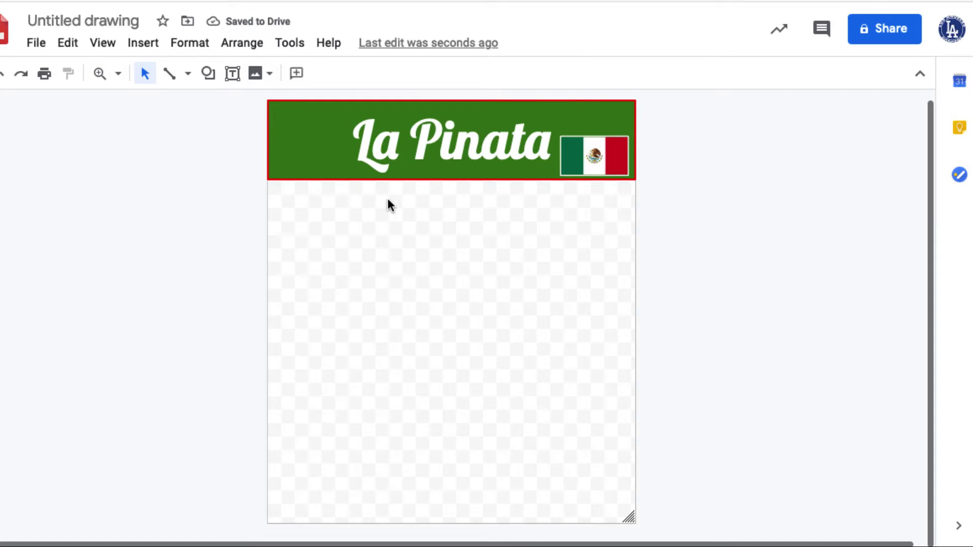
Step: Set the green header banner's border to Transparent to remove its red outline
{"action": "left_click", "coordinate": [277, 172]}
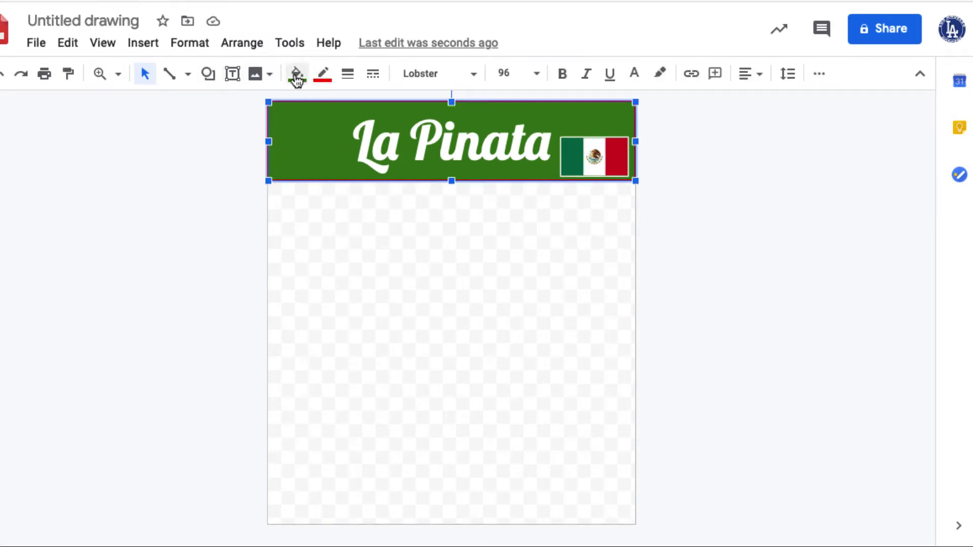
{"action": "left_click", "coordinate": [323, 76]}
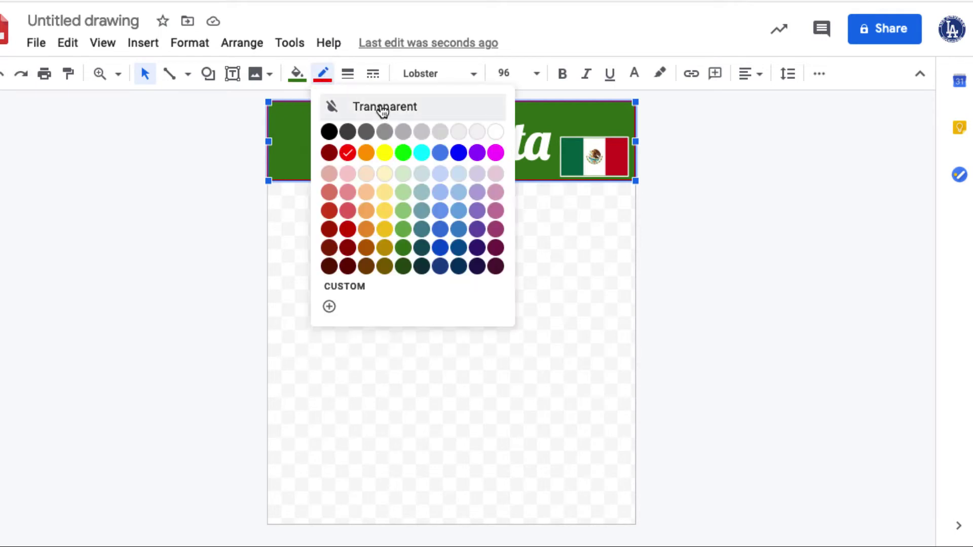
{"action": "left_click", "coordinate": [386, 116]}
{"action": "left_click", "coordinate": [439, 294]}
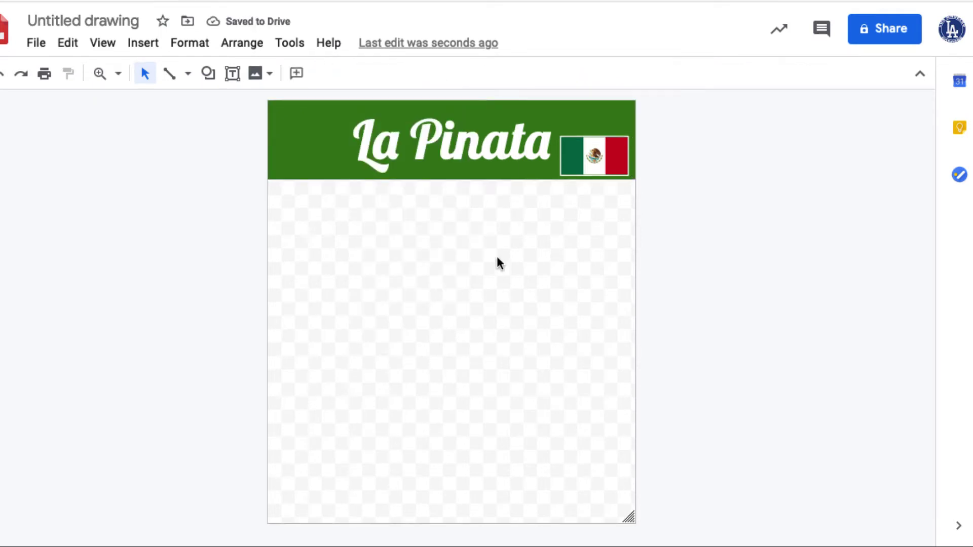
Step: Scroll through the reference piñata poster, then return to the drawing with the Text box tool
{"action": "key", "text": "super+grave"}
{"action": "scroll", "coordinate": [544, 309], "scroll_direction": "down", "scroll_amount": 1}
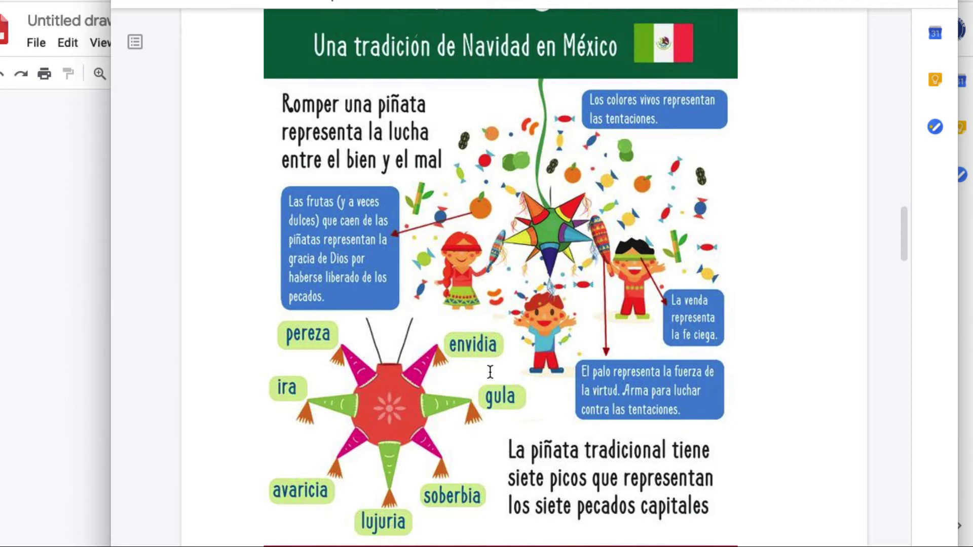
{"action": "scroll", "coordinate": [490, 373], "scroll_direction": "down", "scroll_amount": 1}
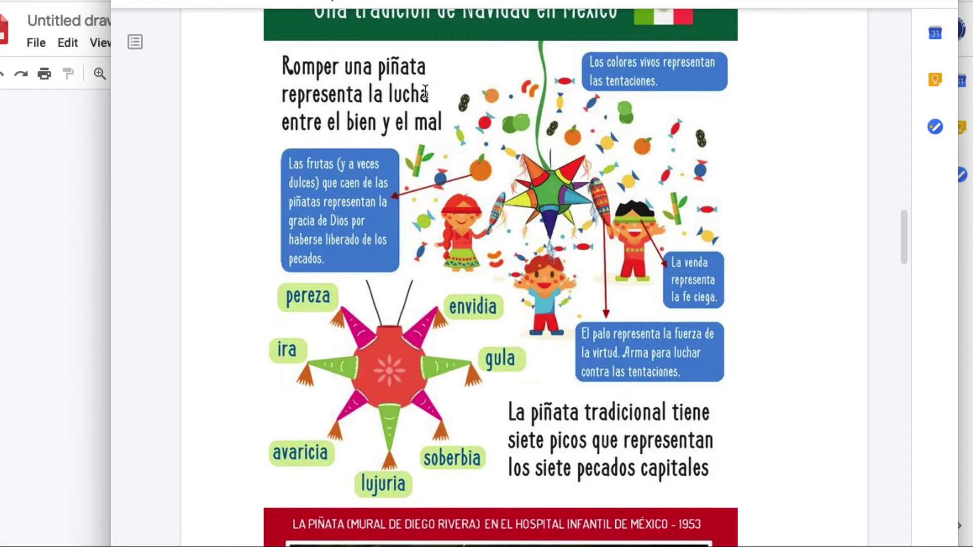
{"action": "left_click", "coordinate": [18, 257]}
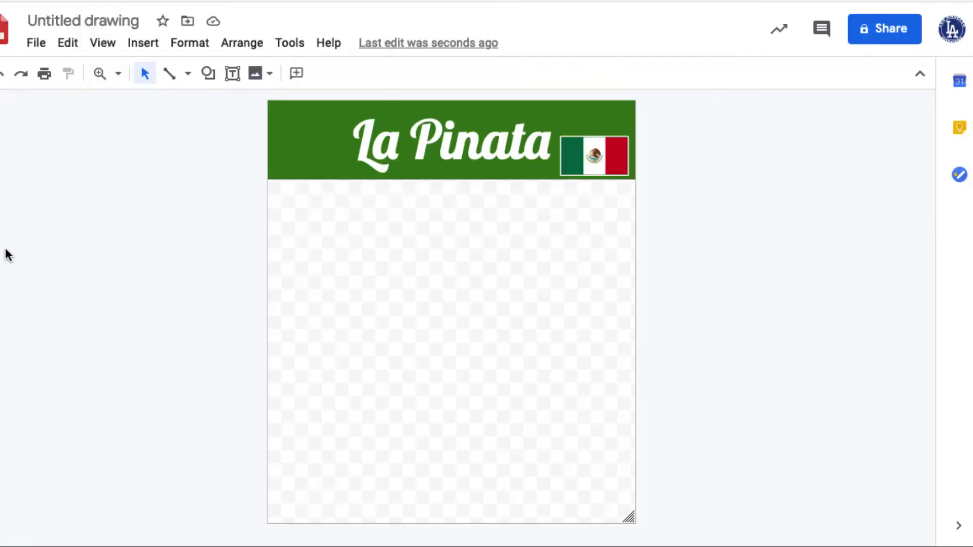
{"action": "left_click", "coordinate": [235, 76]}
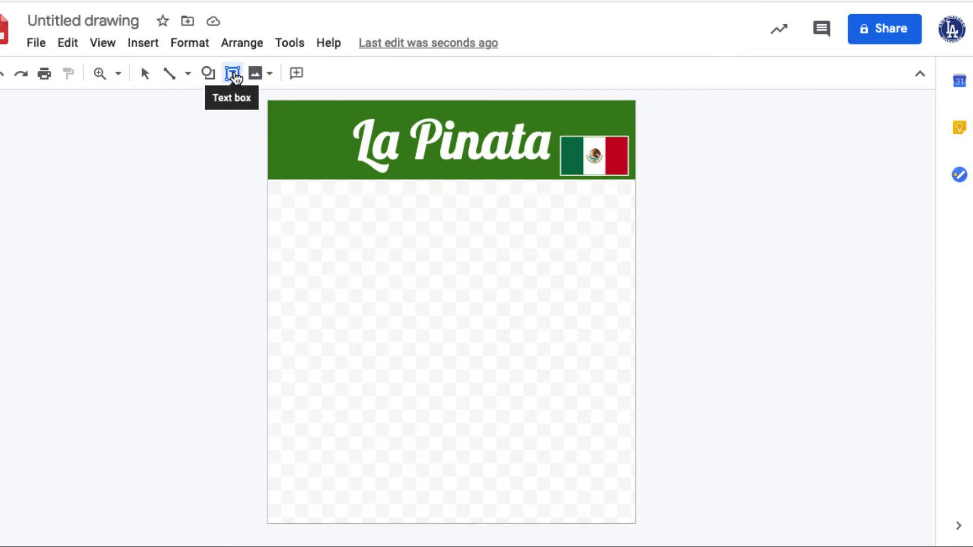
Step: Draw a text box below the header and paste 'Romper una piñata representa la lucha entre el bien y el mal.'
{"action": "left_click_drag", "start_coordinate": [279, 197], "coordinate": [464, 327]}
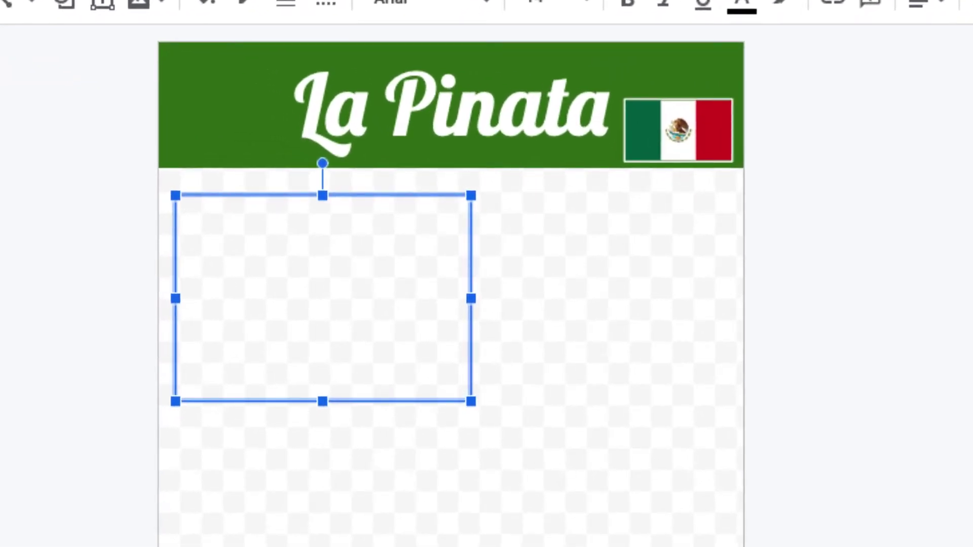
{"action": "type", "text": "Romper una piñata representa la lucha entre el bien y el mal."}
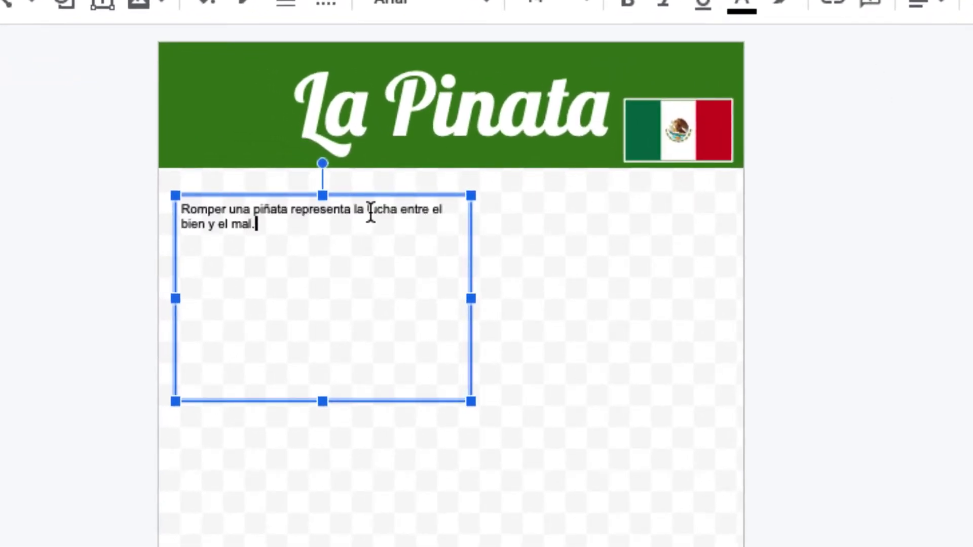
{"action": "left_click_drag", "start_coordinate": [261, 224], "coordinate": [189, 216]}
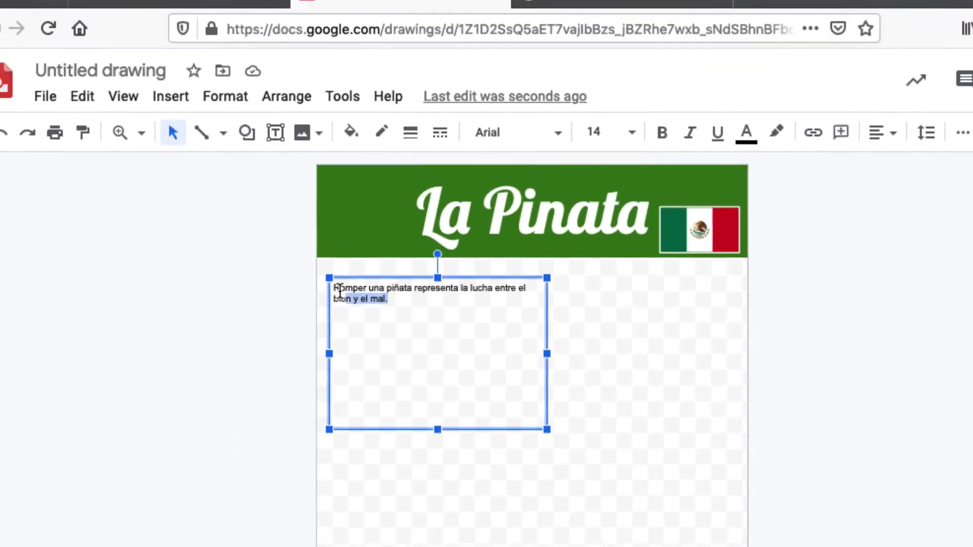
{"action": "left_click_drag", "start_coordinate": [340, 293], "coordinate": [330, 285]}
{"action": "left_click", "coordinate": [404, 317]}
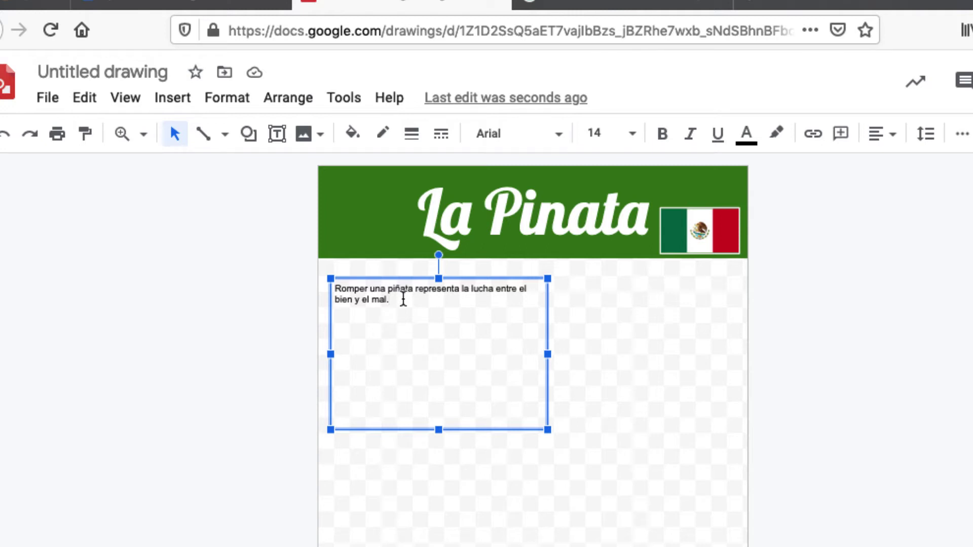
Step: Set the sentence to Comfortaa size 24 and shrink its box to fit the lines
{"action": "left_click_drag", "start_coordinate": [393, 300], "coordinate": [326, 283]}
{"action": "left_click", "coordinate": [558, 134]}
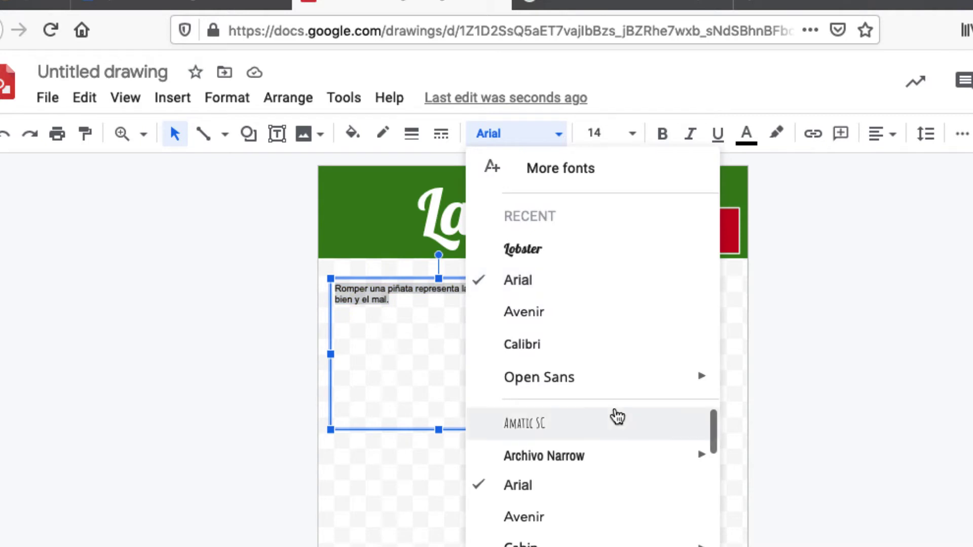
{"action": "scroll", "coordinate": [595, 459], "scroll_direction": "down", "scroll_amount": 3}
{"action": "scroll", "coordinate": [537, 375], "scroll_direction": "up", "scroll_amount": 3}
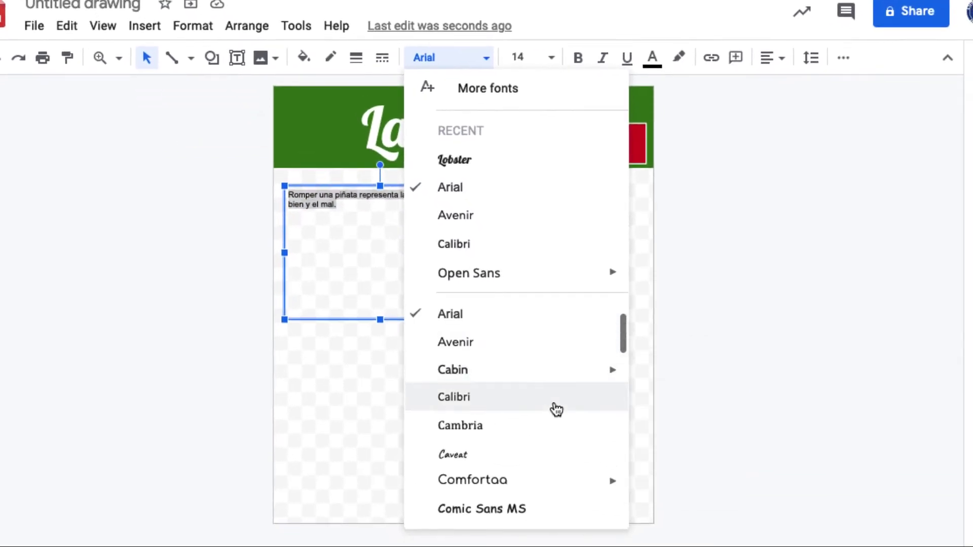
{"action": "scroll", "coordinate": [556, 409], "scroll_direction": "down", "scroll_amount": 2}
{"action": "scroll", "coordinate": [528, 411], "scroll_direction": "up", "scroll_amount": 2}
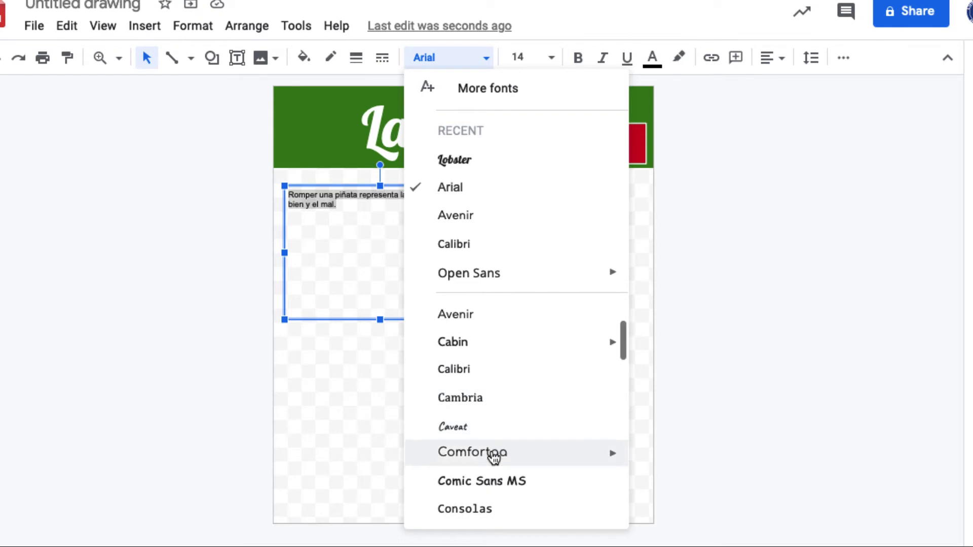
{"action": "left_click", "coordinate": [493, 453]}
{"action": "left_click", "coordinate": [552, 60]}
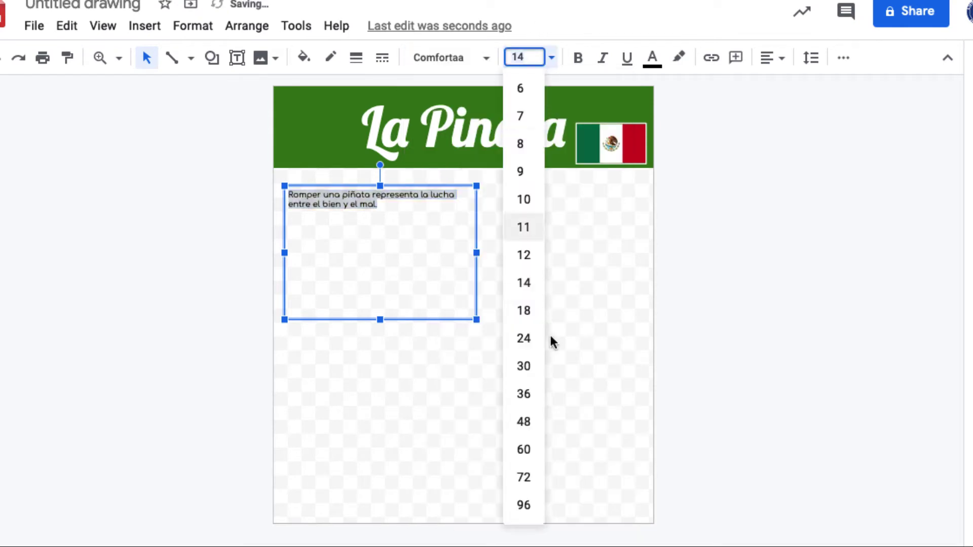
{"action": "left_click", "coordinate": [525, 340]}
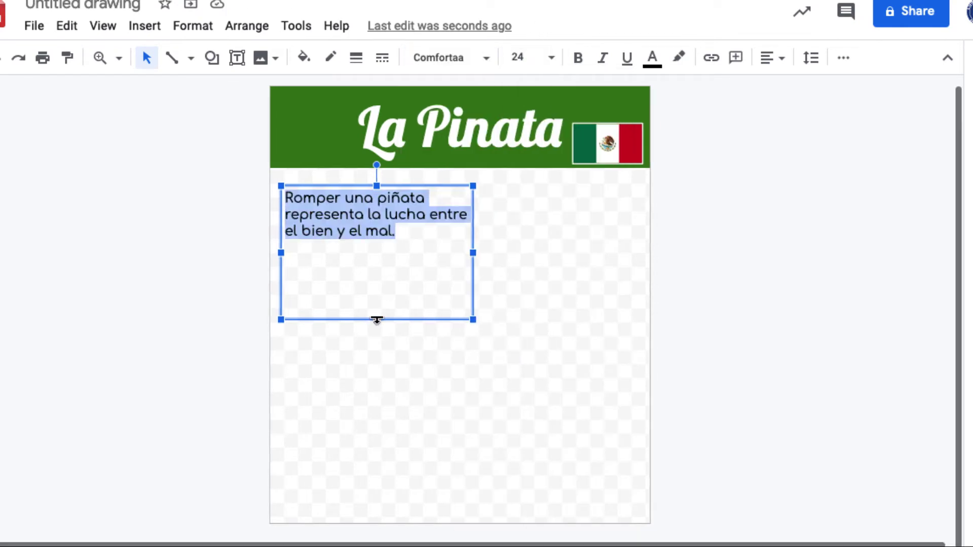
{"action": "left_click_drag", "start_coordinate": [377, 320], "coordinate": [376, 248]}
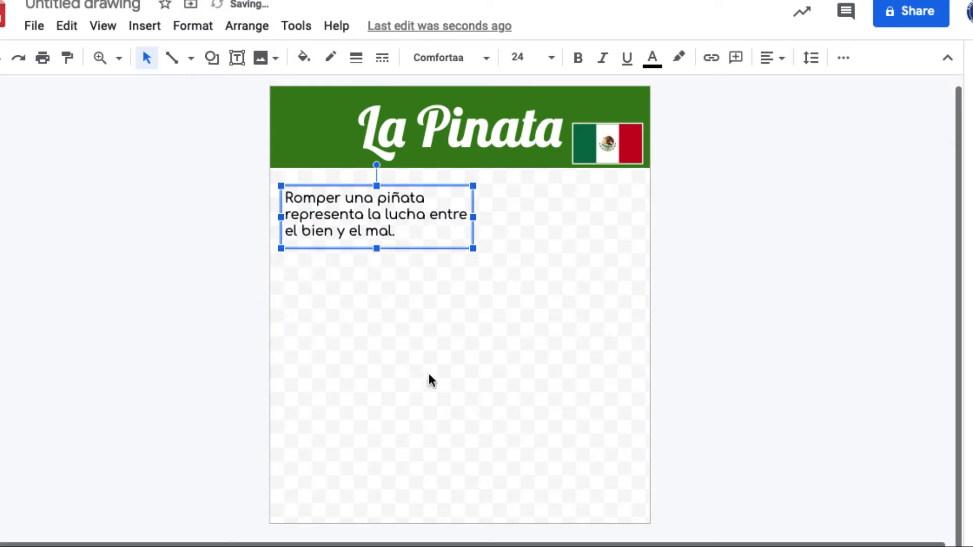
{"action": "key", "text": "alt+Tab"}
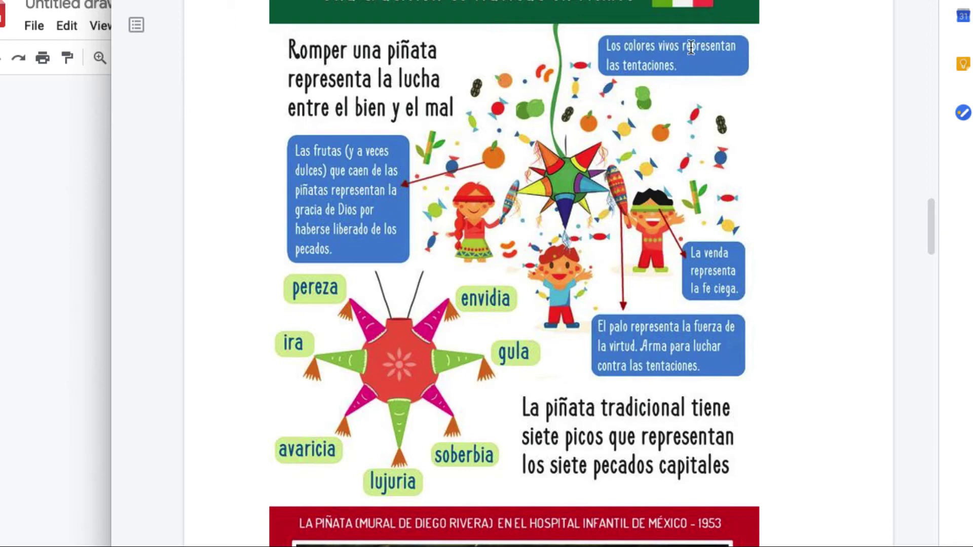
{"action": "left_click", "coordinate": [84, 250]}
{"action": "left_click", "coordinate": [529, 287]}
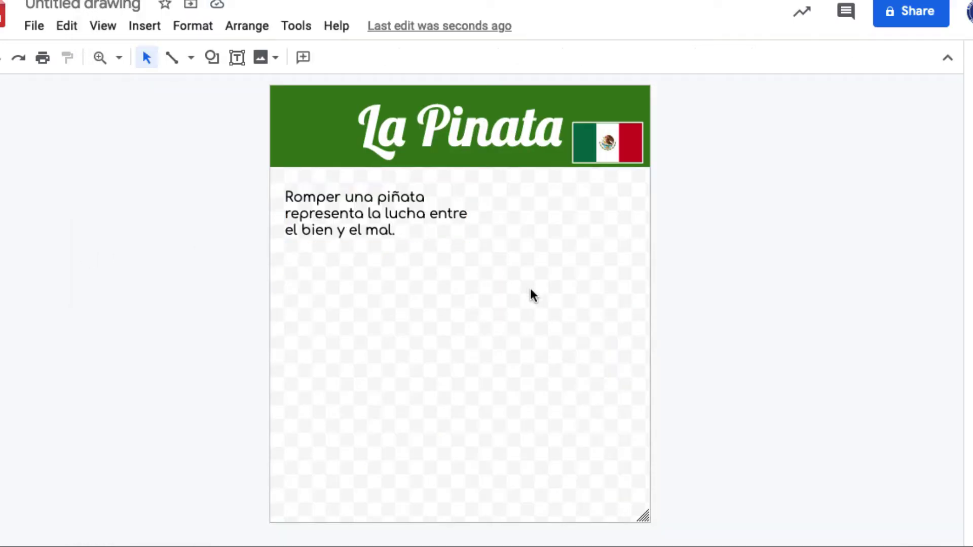
Step: Draw a purple-filled rounded rectangle below the flag, right of the sentence
{"action": "left_click", "coordinate": [212, 57]}
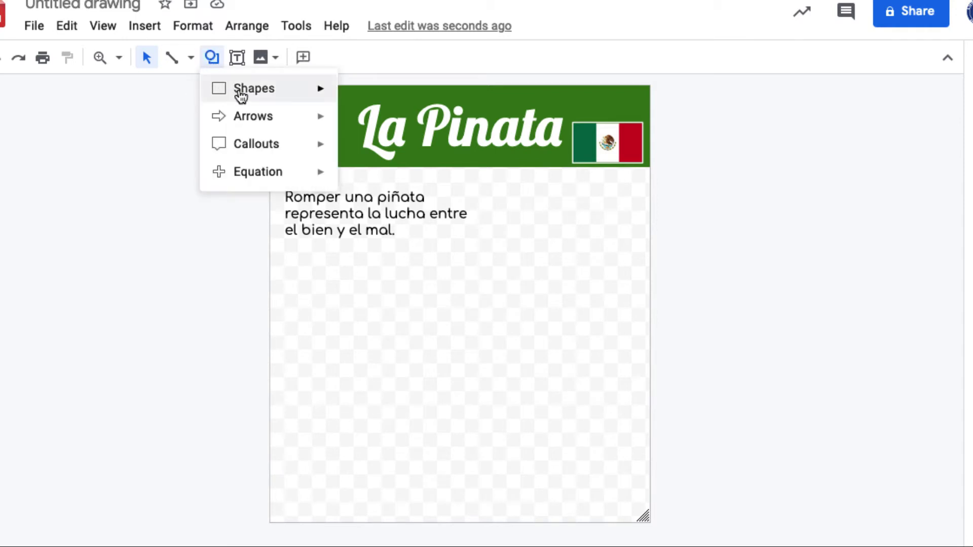
{"action": "mouse_move", "coordinate": [241, 95]}
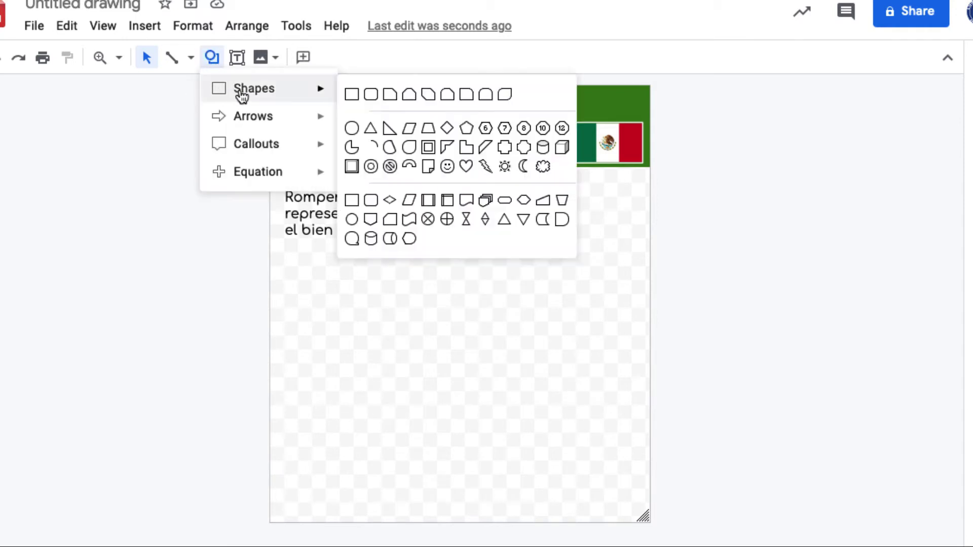
{"action": "left_click", "coordinate": [371, 94]}
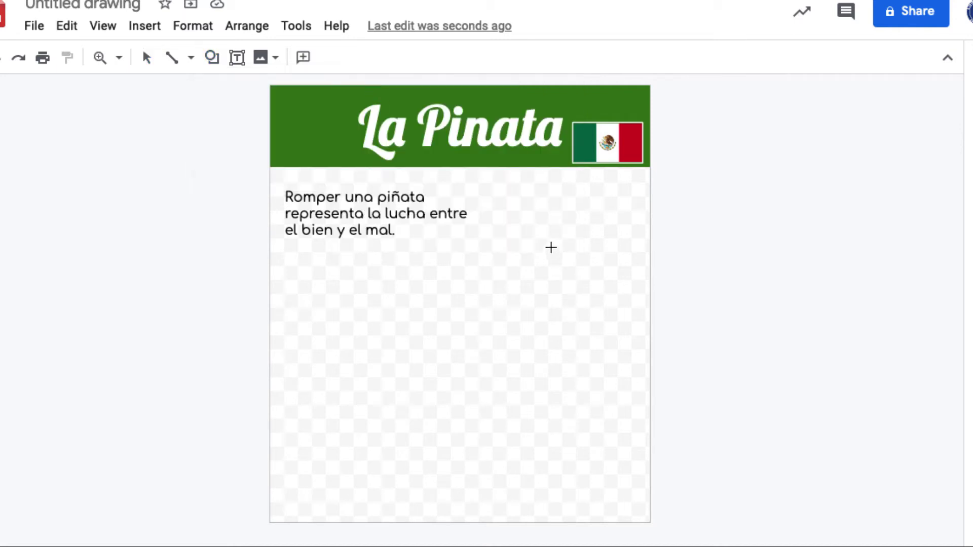
{"action": "mouse_move", "coordinate": [524, 201]}
{"action": "left_mouse_down"}
{"action": "mouse_move", "coordinate": [578, 230]}
{"action": "mouse_move", "coordinate": [640, 243]}
{"action": "left_mouse_up"}
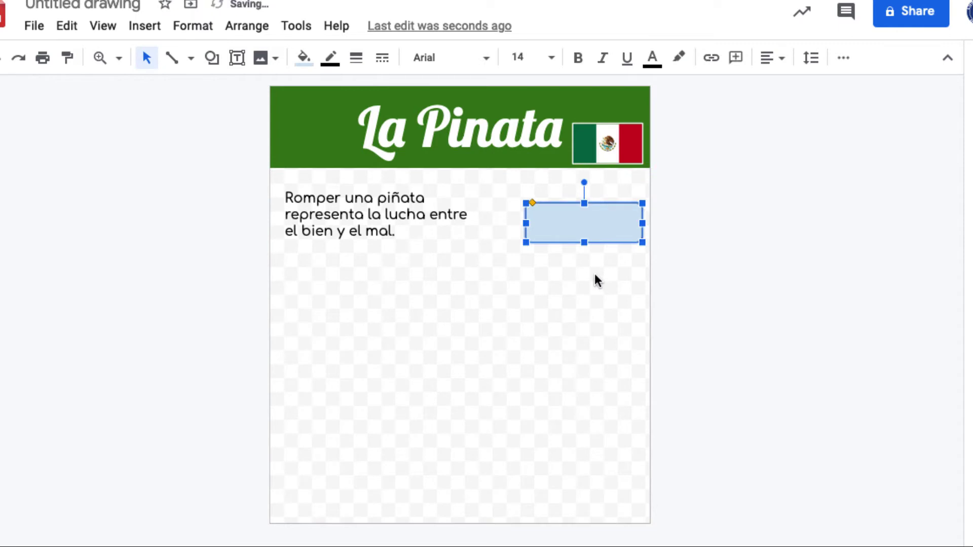
{"action": "left_click", "coordinate": [304, 59]}
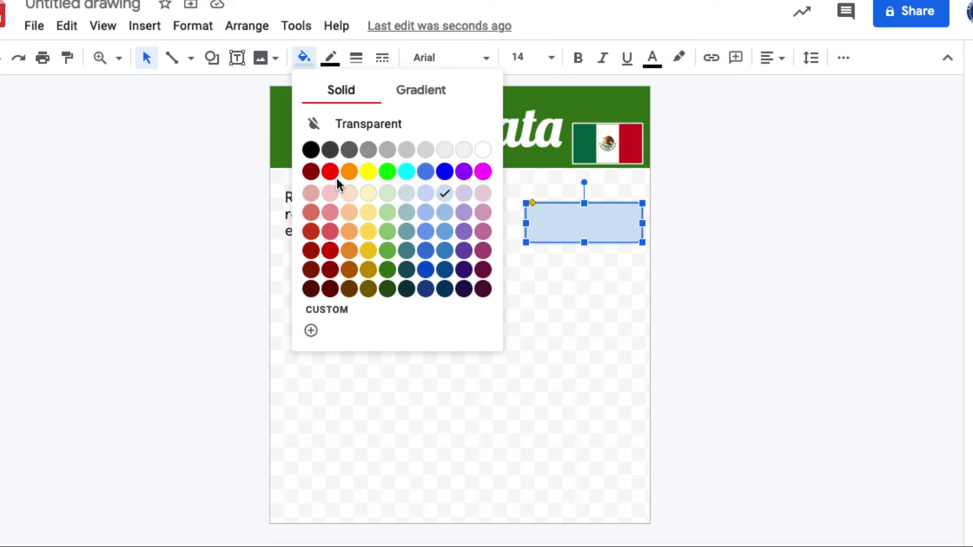
{"action": "left_click", "coordinate": [464, 172]}
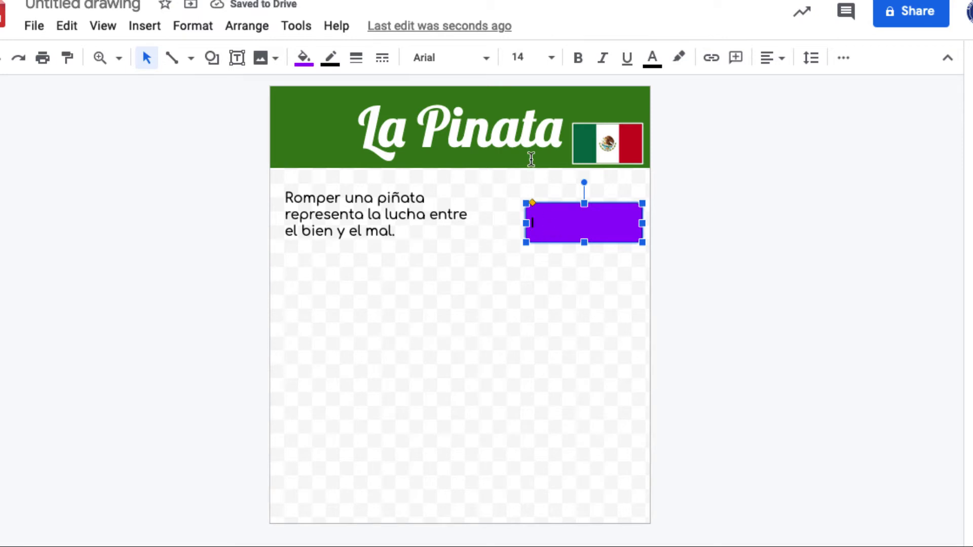
Step: Set the rectangle's text to Comfortaa size 24
{"action": "left_click", "coordinate": [486, 58]}
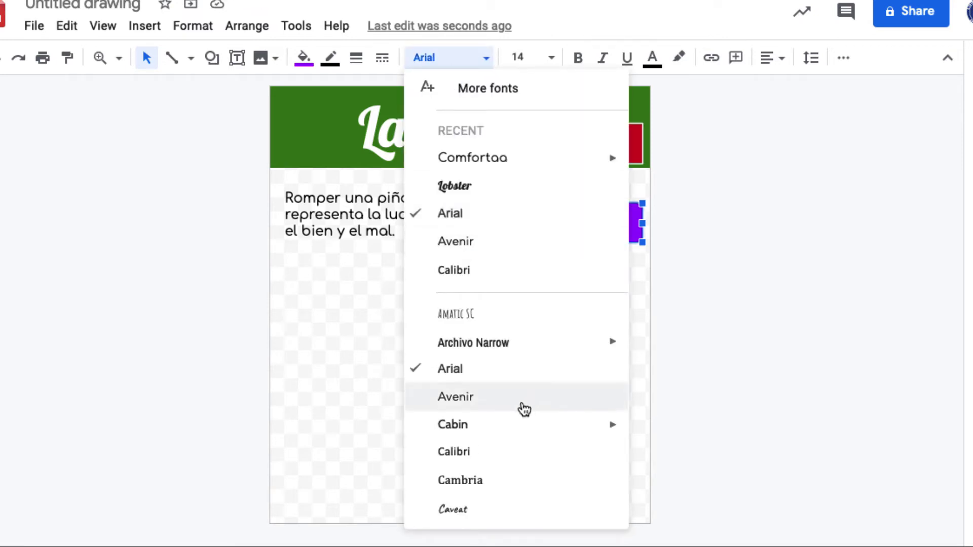
{"action": "scroll", "coordinate": [521, 441], "scroll_direction": "down", "scroll_amount": 2}
{"action": "left_click", "coordinate": [491, 426]}
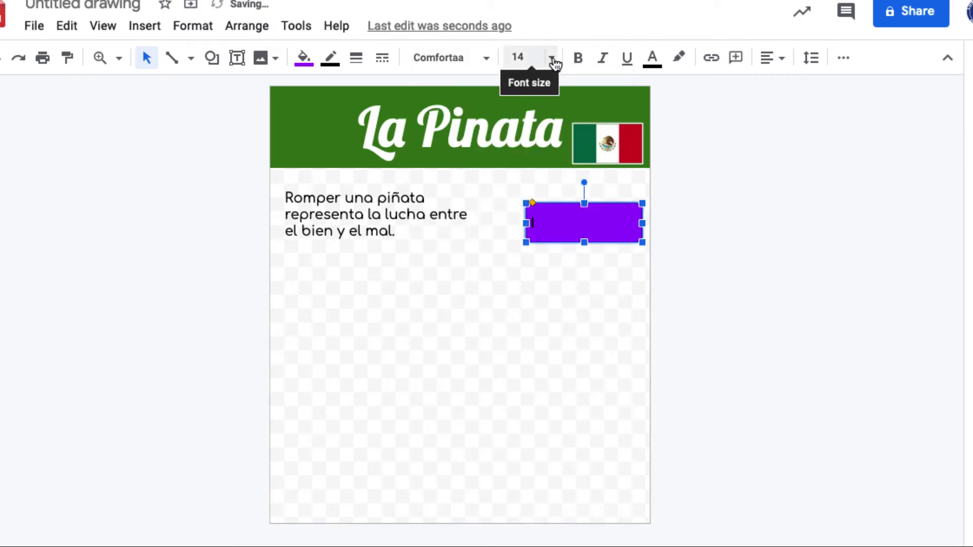
{"action": "left_click", "coordinate": [552, 58]}
{"action": "left_click", "coordinate": [528, 339]}
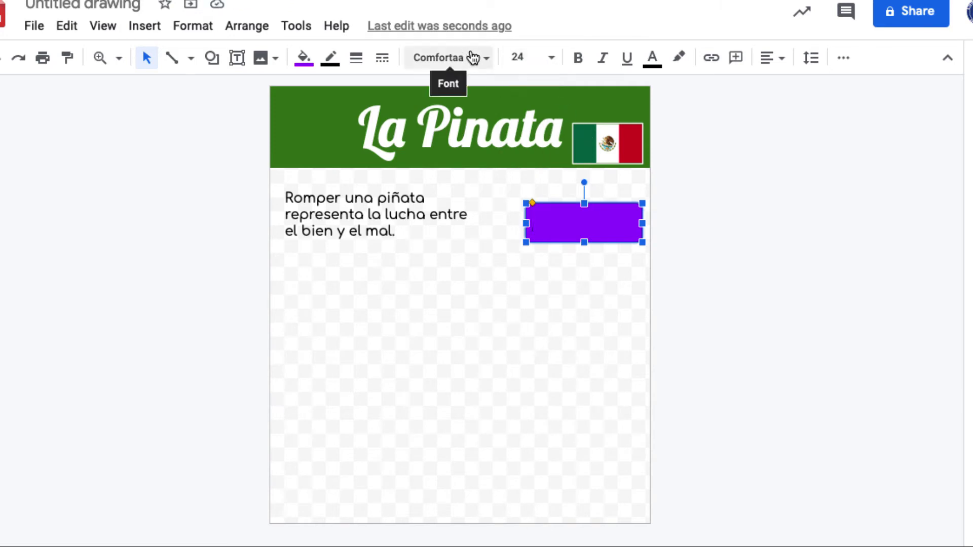
Step: Type 'Los colores vivos represntan las tentaciones' in the purple box, resize it, and keep size 24
{"action": "type", "text": "lo"}
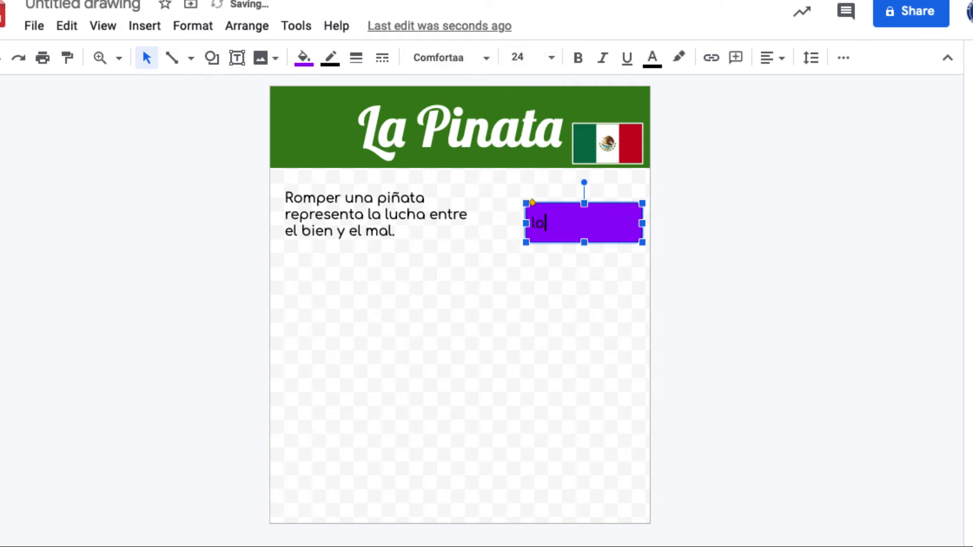
{"action": "type", "text": "os colores vivos re"}
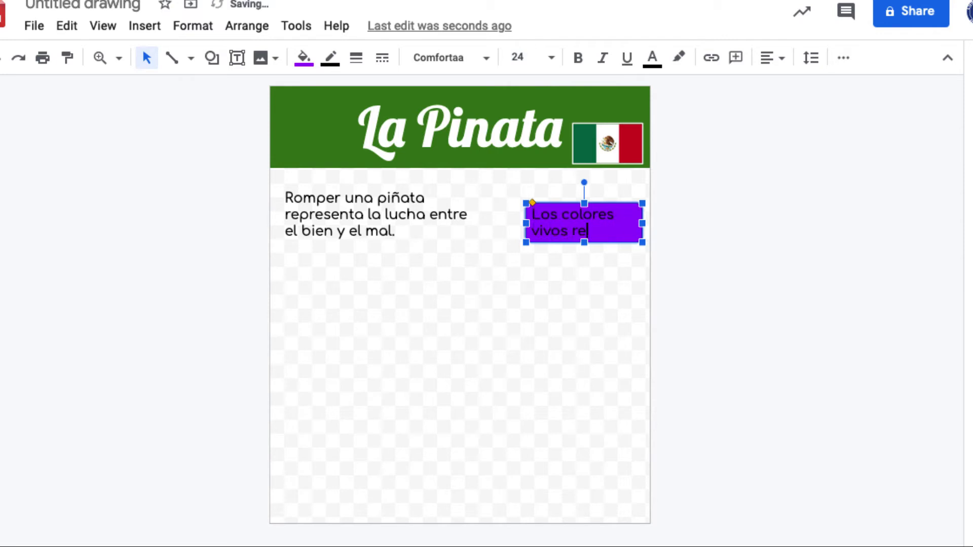
{"action": "type", "text": "presentan las tentaciones"}
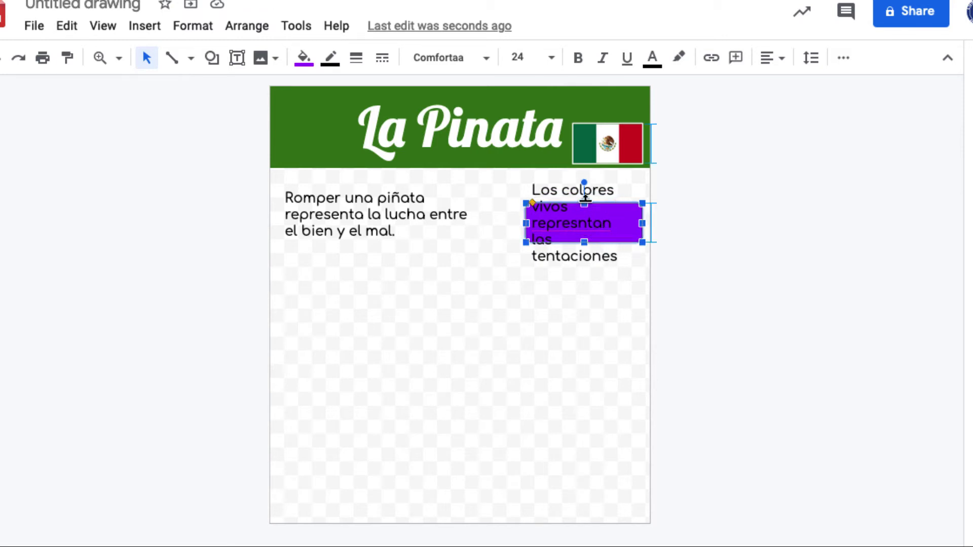
{"action": "left_click_drag", "start_coordinate": [585, 203], "coordinate": [585, 186]}
{"action": "left_click_drag", "start_coordinate": [585, 243], "coordinate": [583, 260]}
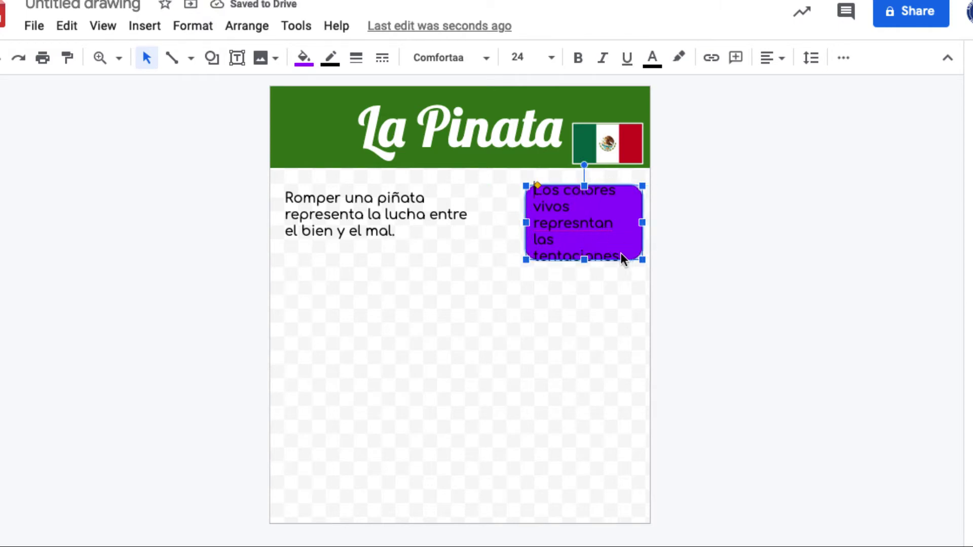
{"action": "left_click_drag", "start_coordinate": [533, 189], "coordinate": [630, 243]}
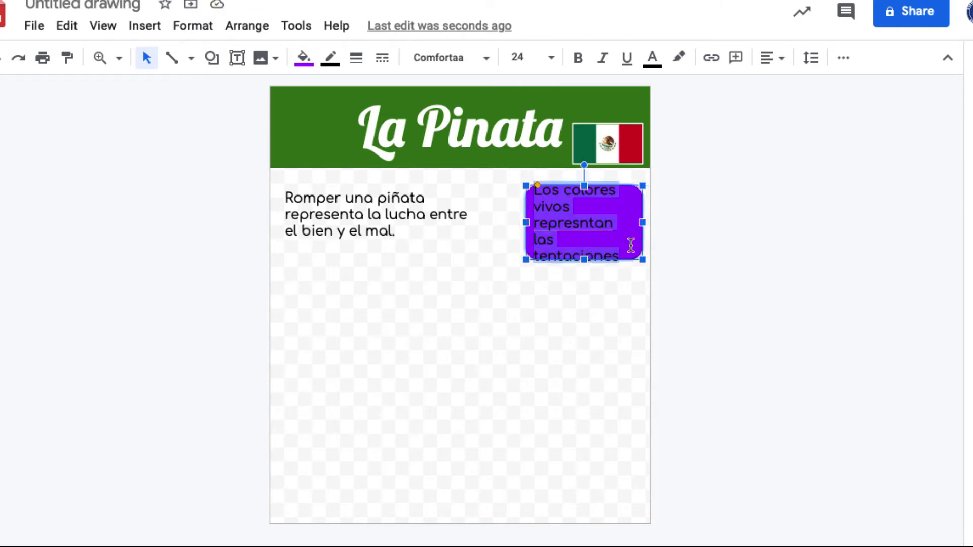
{"action": "left_click", "coordinate": [556, 59]}
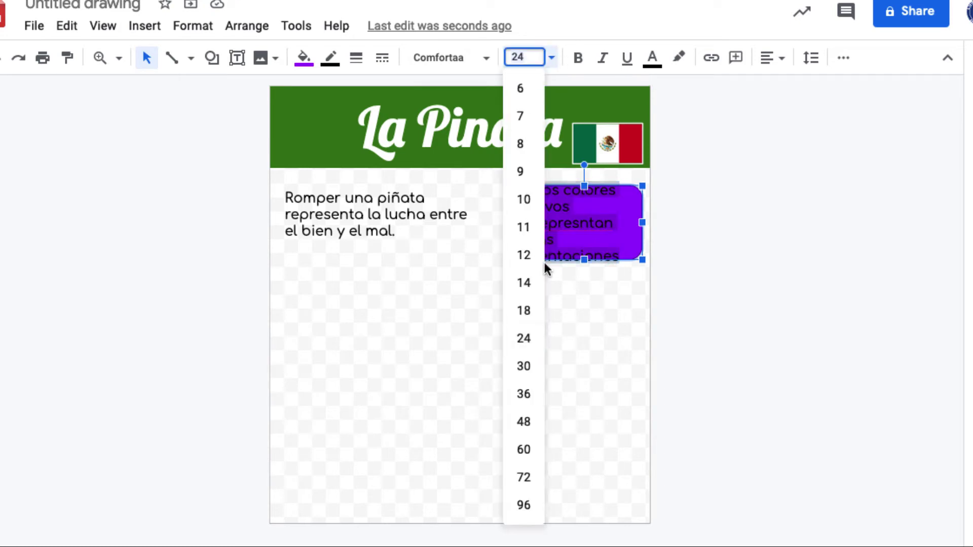
{"action": "left_click", "coordinate": [525, 312]}
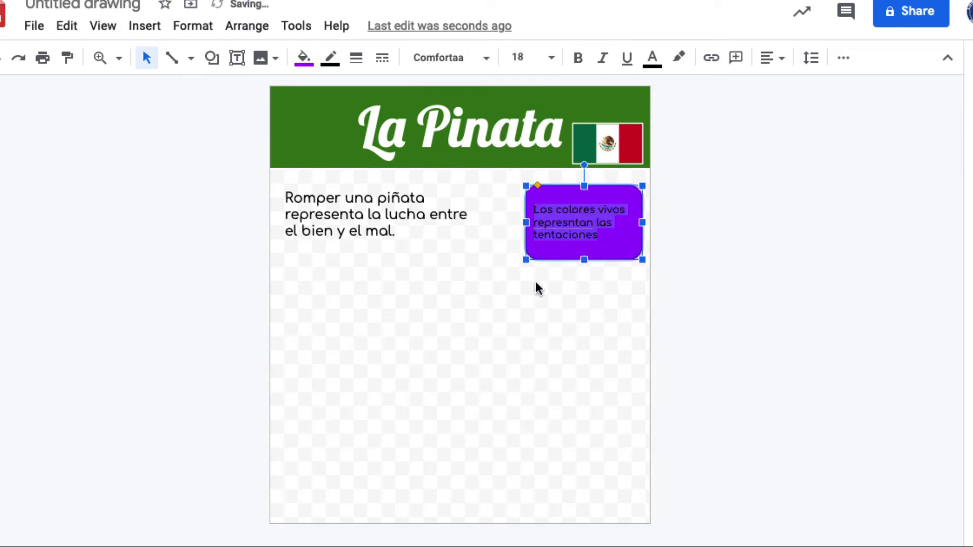
{"action": "left_click", "coordinate": [552, 59]}
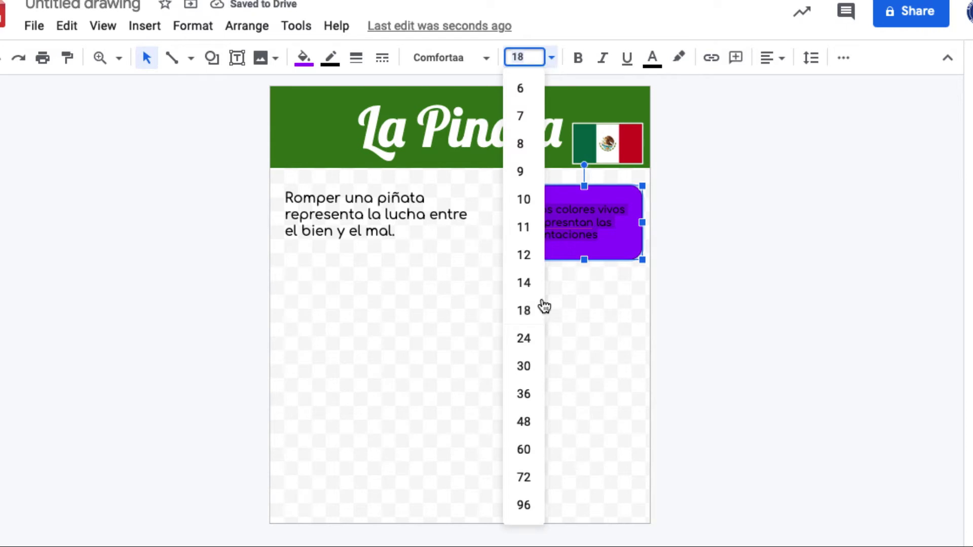
{"action": "left_click", "coordinate": [526, 342]}
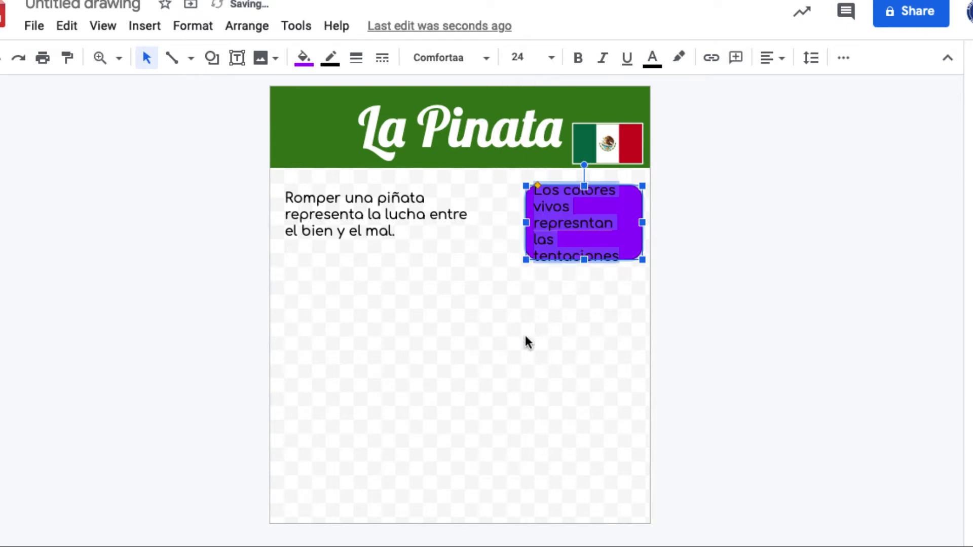
Step: Widen the purple box to the left and make its text white
{"action": "left_click_drag", "start_coordinate": [526, 222], "coordinate": [511, 224]}
{"action": "triple_click", "coordinate": [522, 205]}
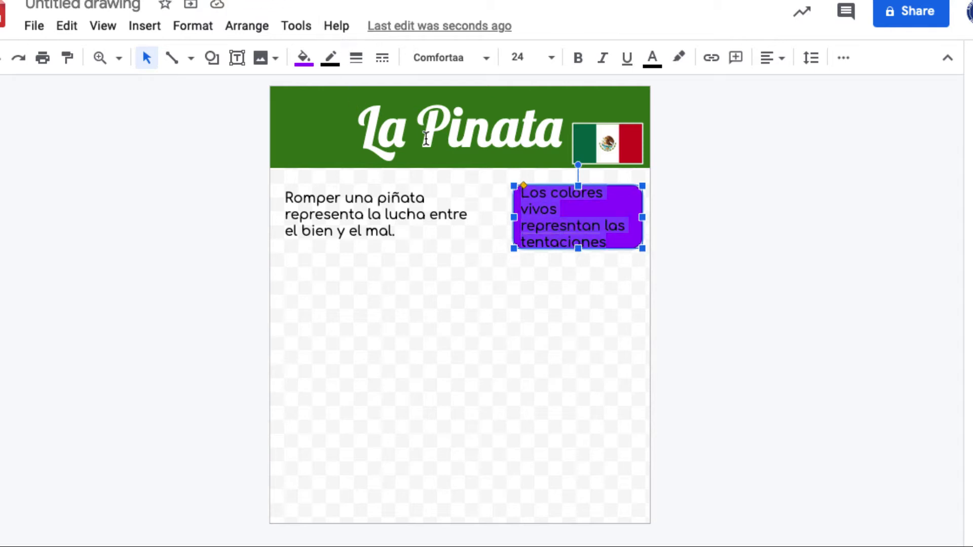
{"action": "left_click", "coordinate": [653, 58]}
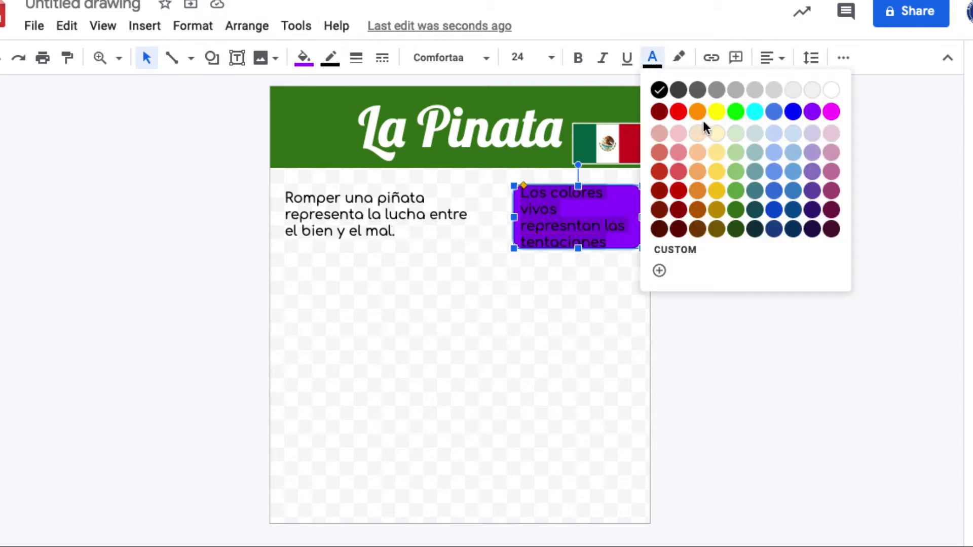
{"action": "left_click", "coordinate": [818, 89]}
{"action": "left_click", "coordinate": [594, 307]}
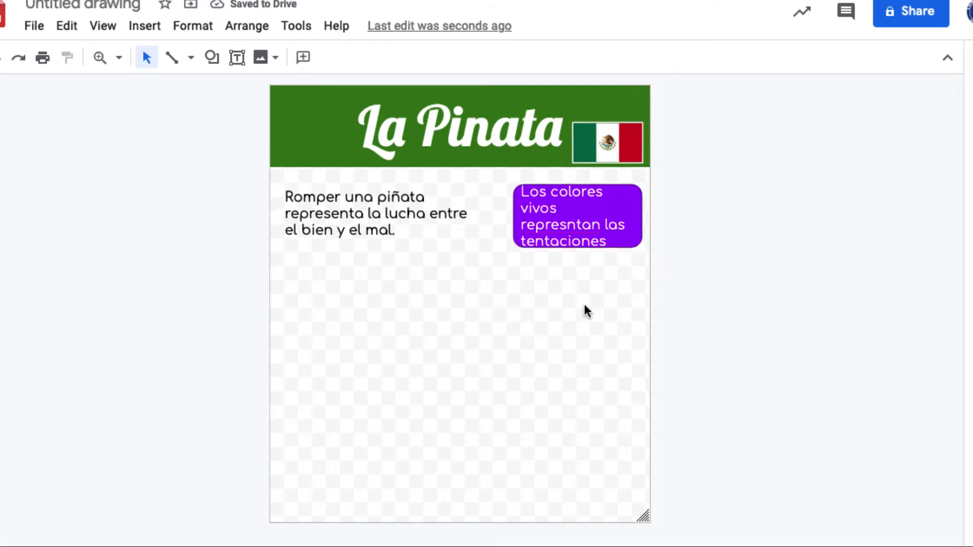
{"action": "left_click", "coordinate": [518, 216]}
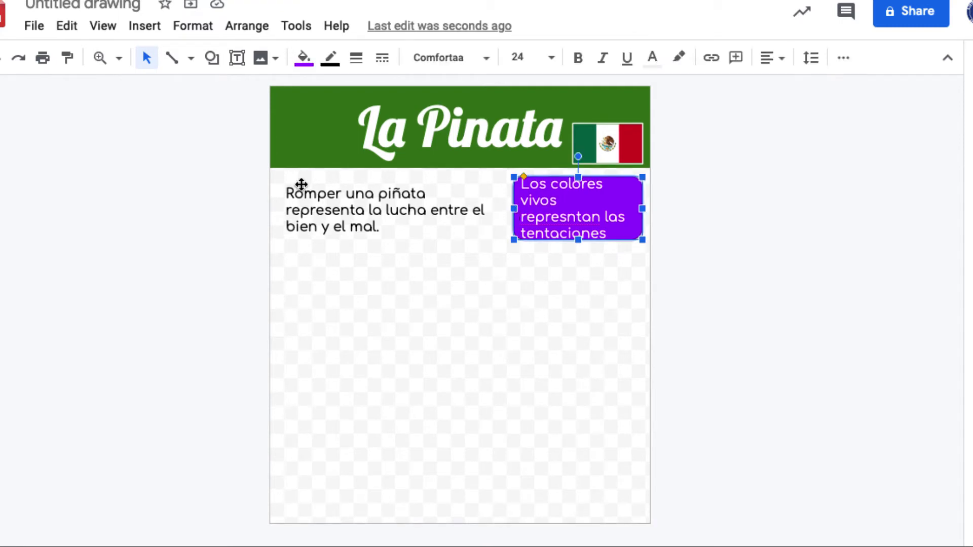
{"action": "left_click", "coordinate": [211, 58]}
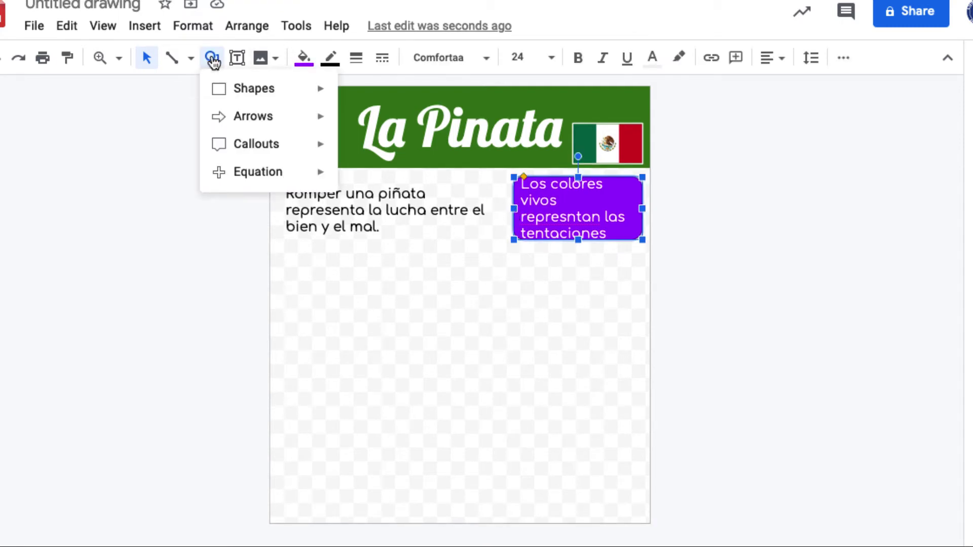
{"action": "mouse_move", "coordinate": [228, 91]}
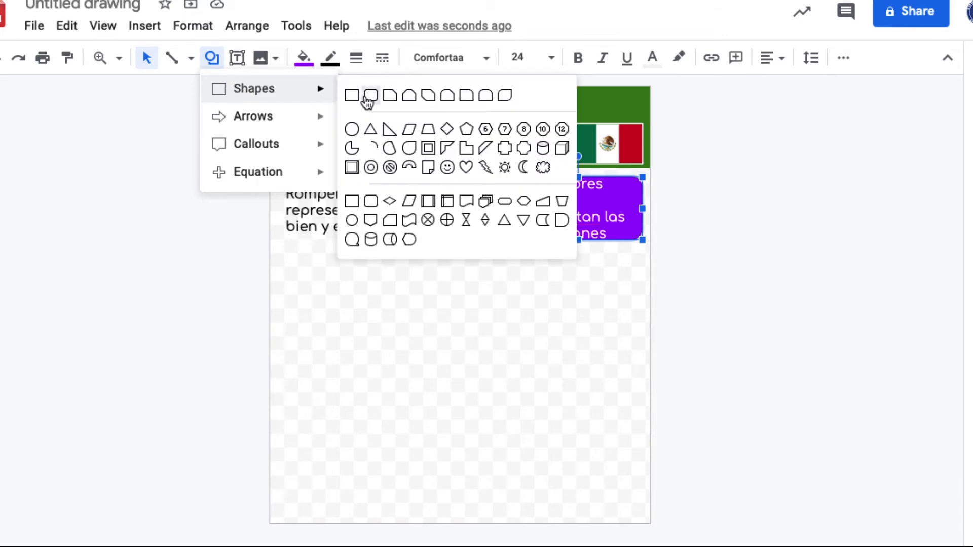
{"action": "key", "text": "Escape"}
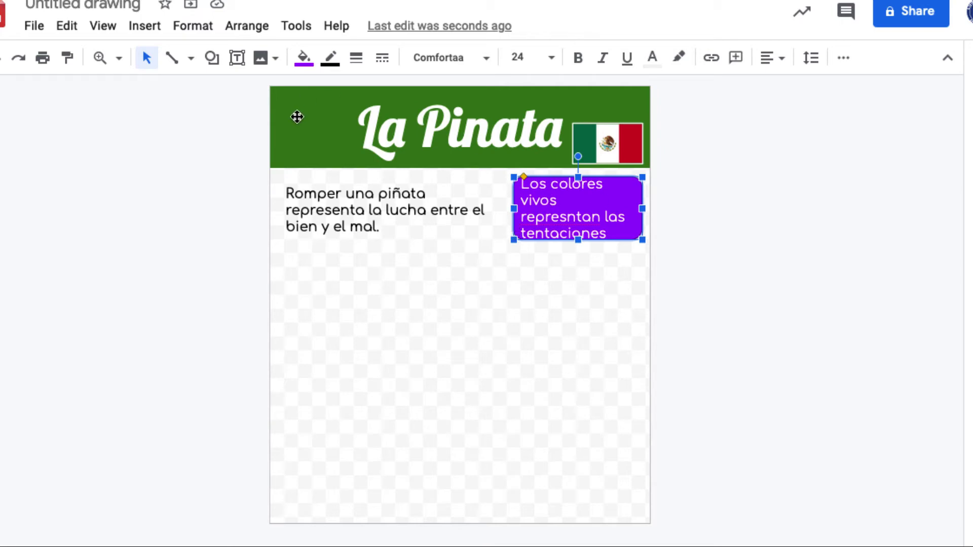
{"action": "left_click", "coordinate": [32, 25]}
{"action": "mouse_move", "coordinate": [61, 30]}
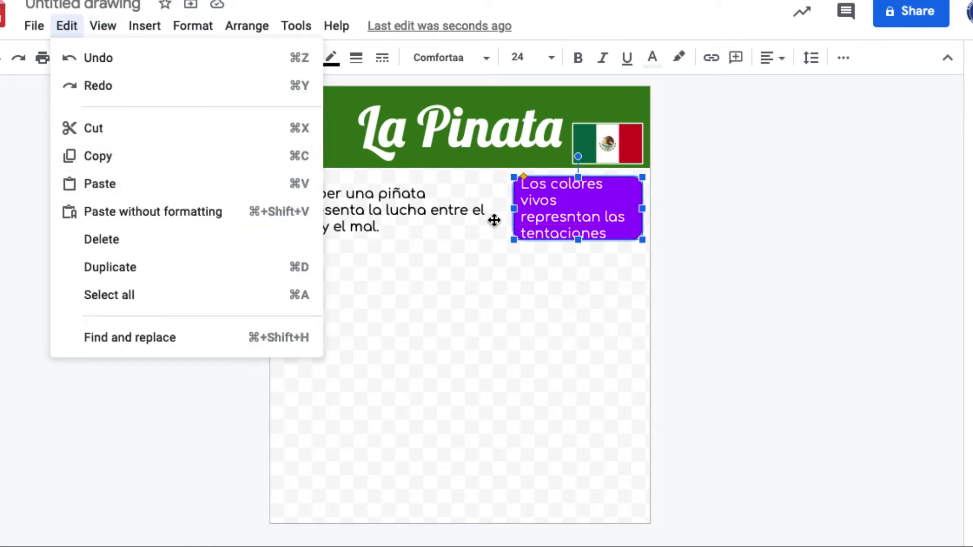
{"action": "left_click", "coordinate": [536, 287]}
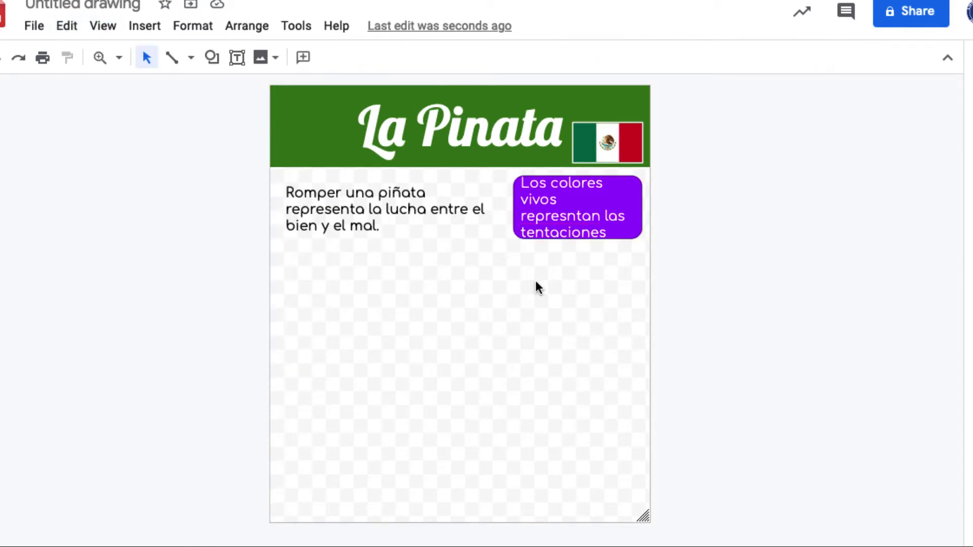
{"action": "left_click", "coordinate": [515, 219]}
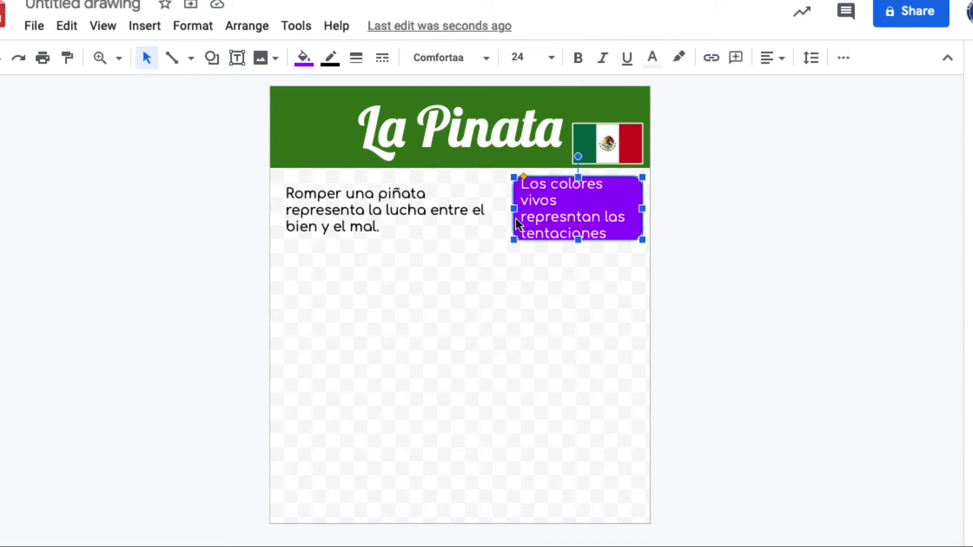
Step: Alt-drag a copy of the purple box below it and retype it as 'La venda representa la fe siega'
{"action": "left_click_drag", "start_coordinate": [515, 217], "coordinate": [494, 310]}
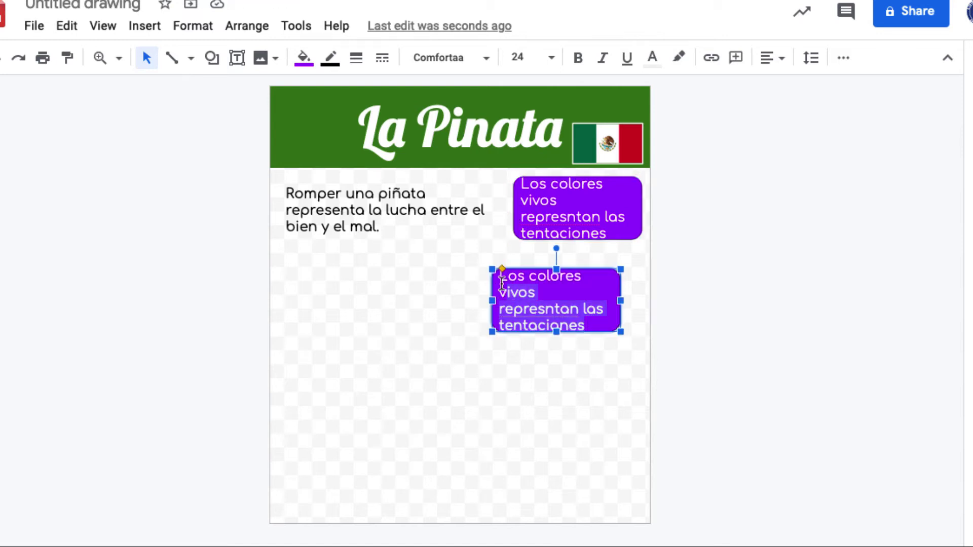
{"action": "triple_click", "coordinate": [510, 310]}
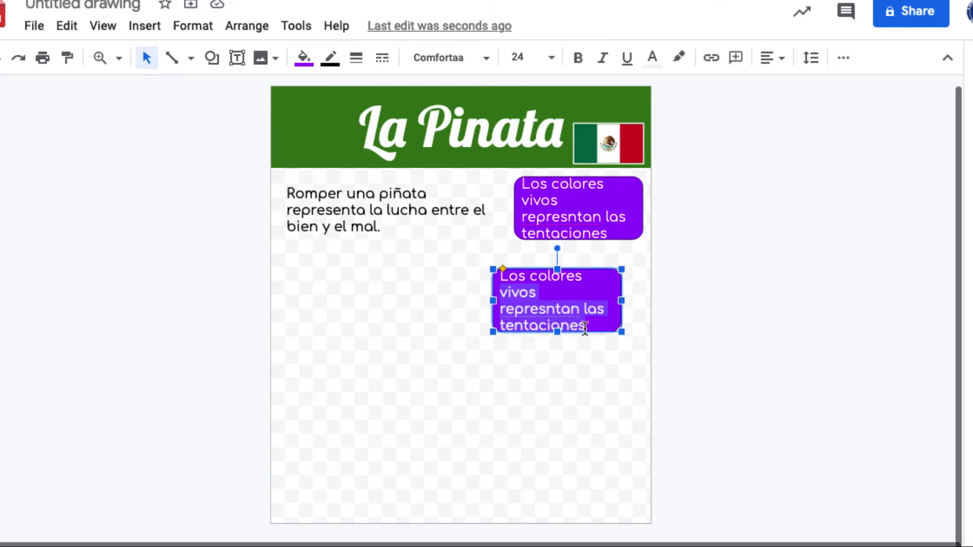
{"action": "left_click_drag", "start_coordinate": [587, 325], "coordinate": [501, 268]}
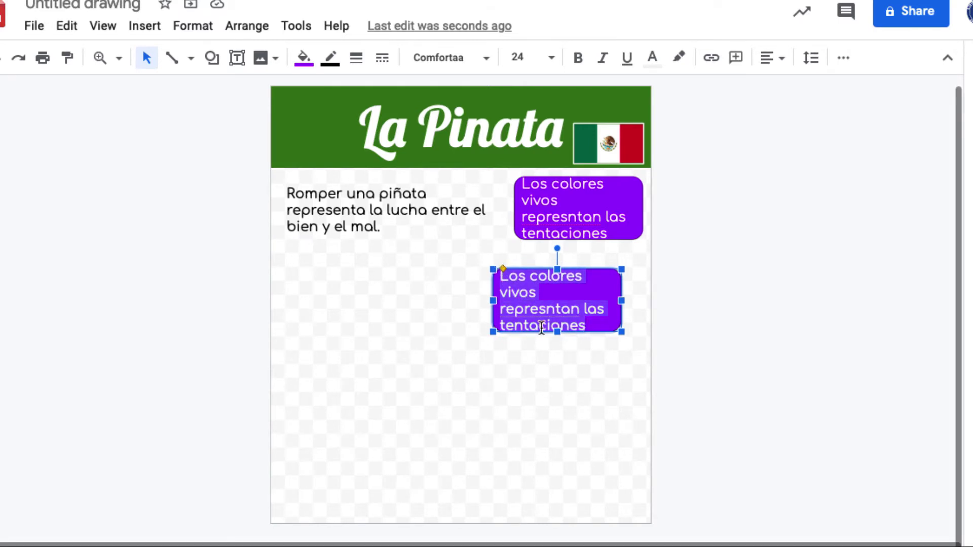
{"action": "type", "text": "La vend"}
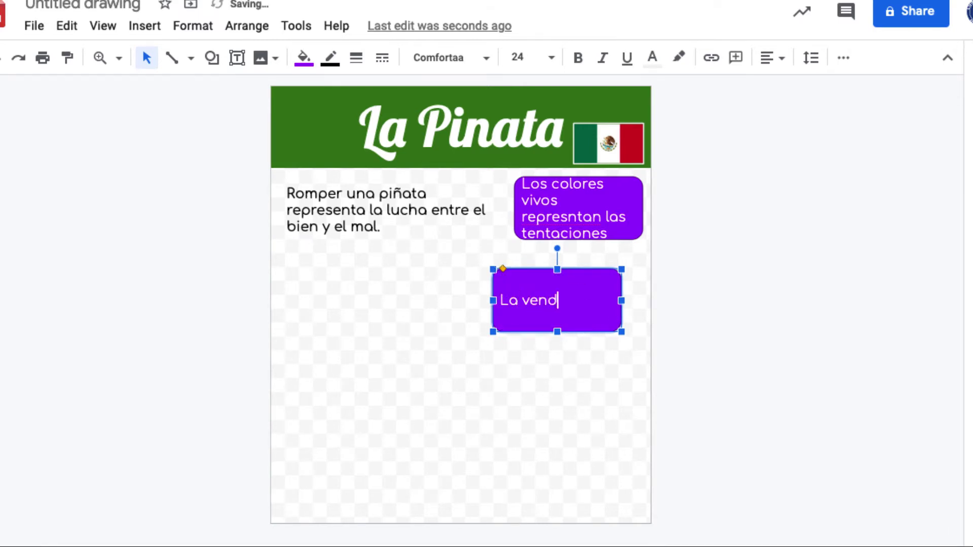
{"action": "type", "text": "a representa l afe"}
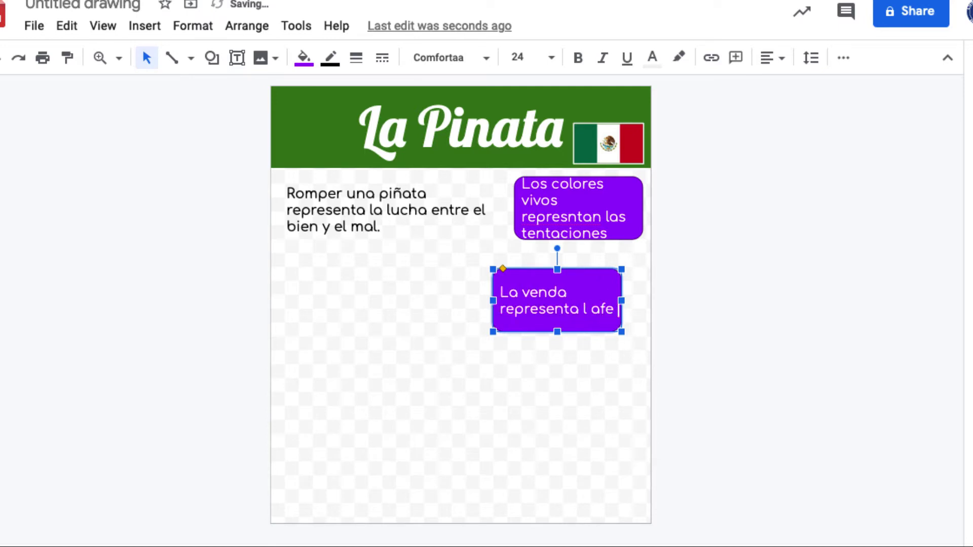
{"action": "key", "text": "BackSpace"}
{"action": "key", "text": "BackSpace"}
{"action": "key", "text": "BackSpace"}
{"action": "key", "text": "BackSpace"}
{"action": "type", "text": "a fe sie"}
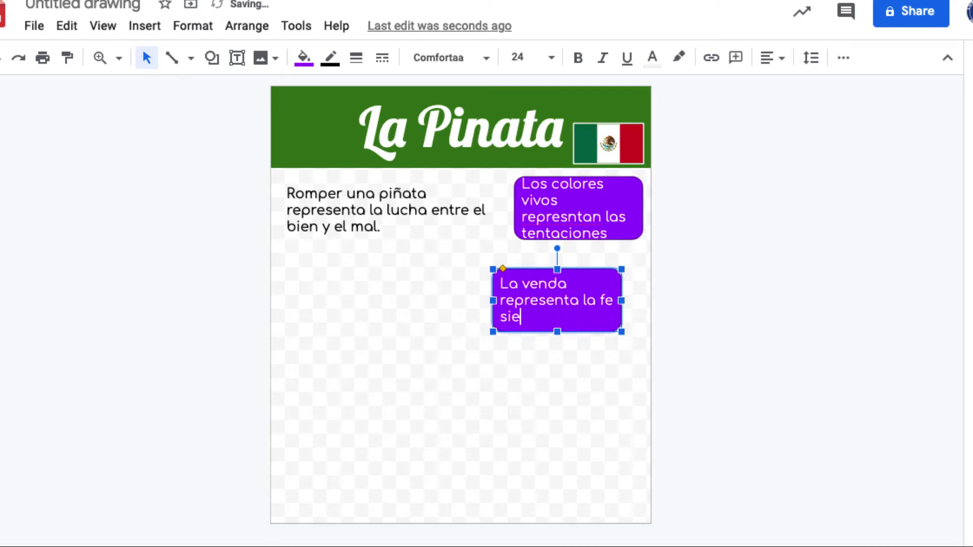
{"action": "type", "text": "ga"}
{"action": "left_click", "coordinate": [501, 341]}
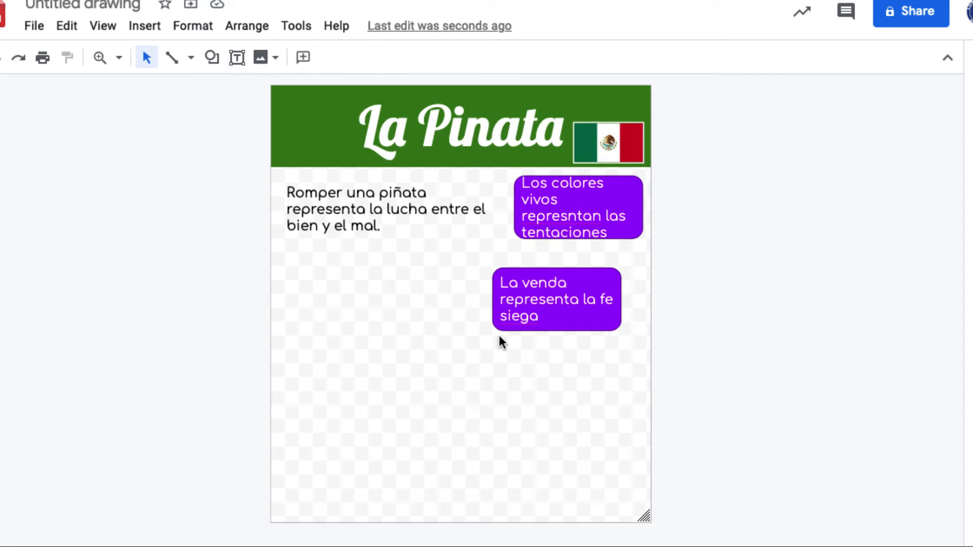
Step: Copy the purple box, retype it as 'El palo representa una arma para luchar contr las…', resize and lower it
{"action": "key", "text": "ctrl+v"}
{"action": "left_click_drag", "start_coordinate": [530, 209], "coordinate": [297, 283]}
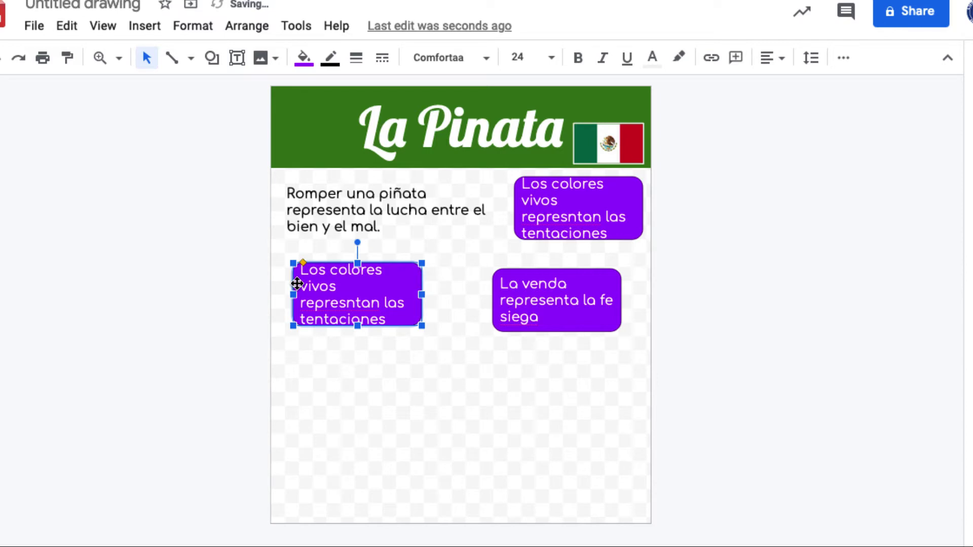
{"action": "left_click", "coordinate": [395, 293]}
{"action": "key", "text": "ctrl+a"}
{"action": "key", "text": "BackSpace"}
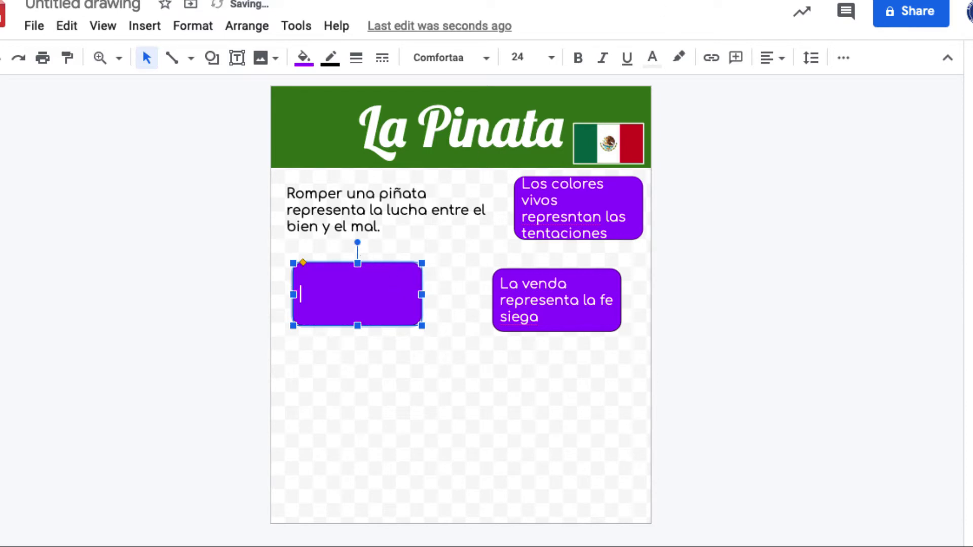
{"action": "type", "text": "Elpa"}
{"action": "key", "text": "BackSpace"}
{"action": "type", "text": "palo repres"}
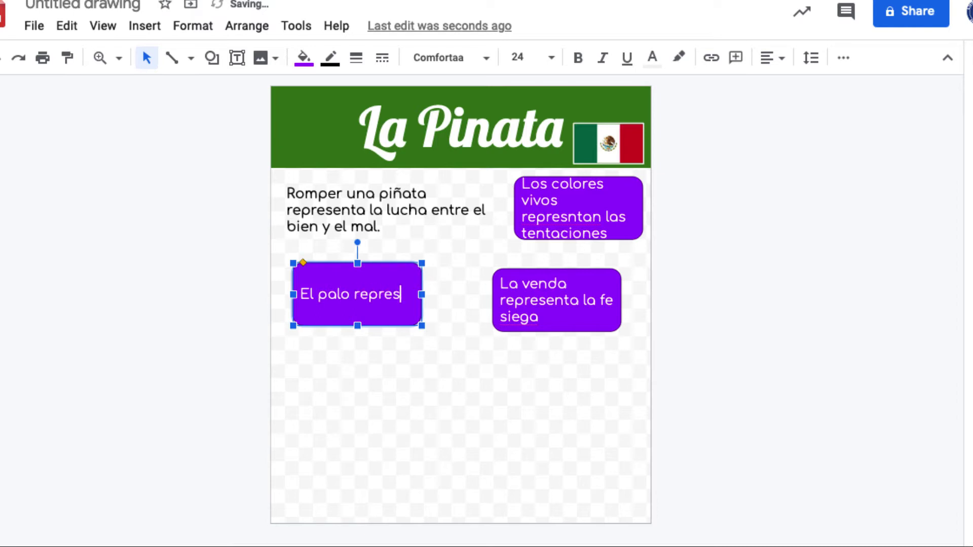
{"action": "type", "text": "enta una arma para luchar icn"}
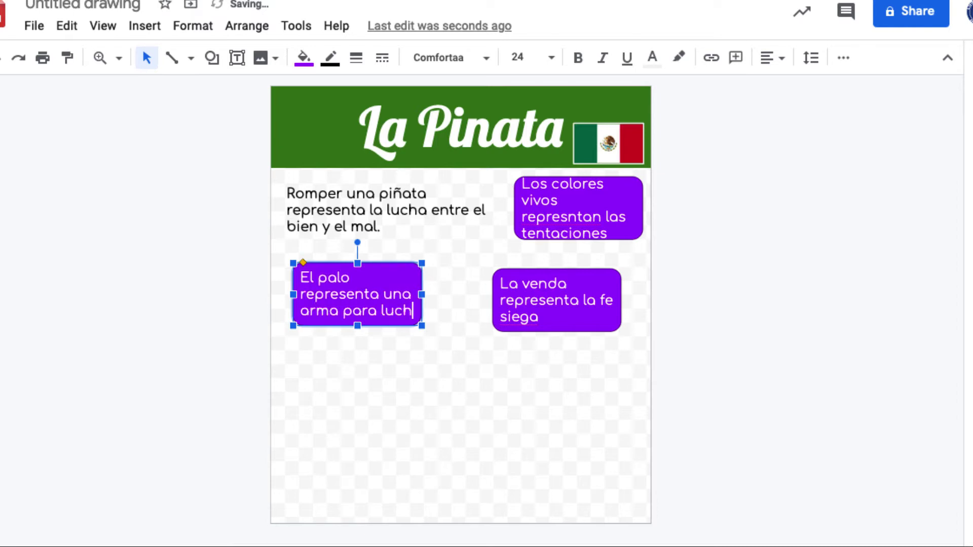
{"action": "key", "text": "BackSpace"}
{"action": "key", "text": "BackSpace"}
{"action": "key", "text": "BackSpace"}
{"action": "type", "text": "contr las tentaciones"}
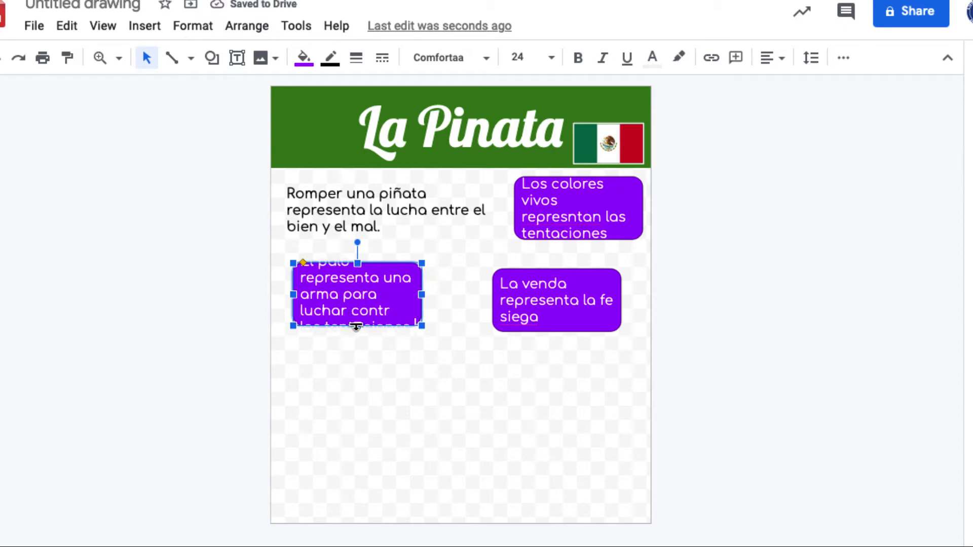
{"action": "left_click_drag", "start_coordinate": [357, 326], "coordinate": [357, 341]}
{"action": "left_click_drag", "start_coordinate": [357, 263], "coordinate": [358, 258]}
{"action": "left_click_drag", "start_coordinate": [422, 301], "coordinate": [441, 301]}
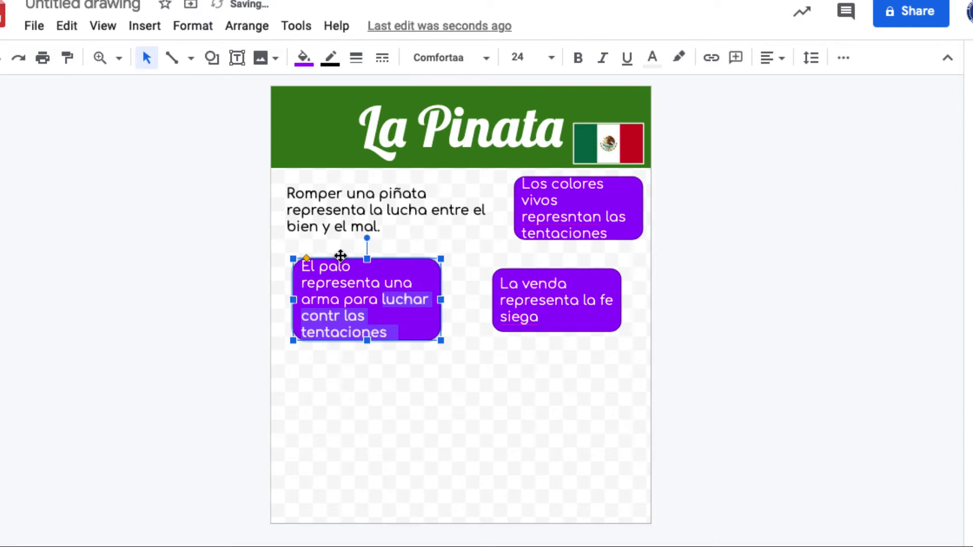
{"action": "left_click_drag", "start_coordinate": [291, 279], "coordinate": [376, 381]}
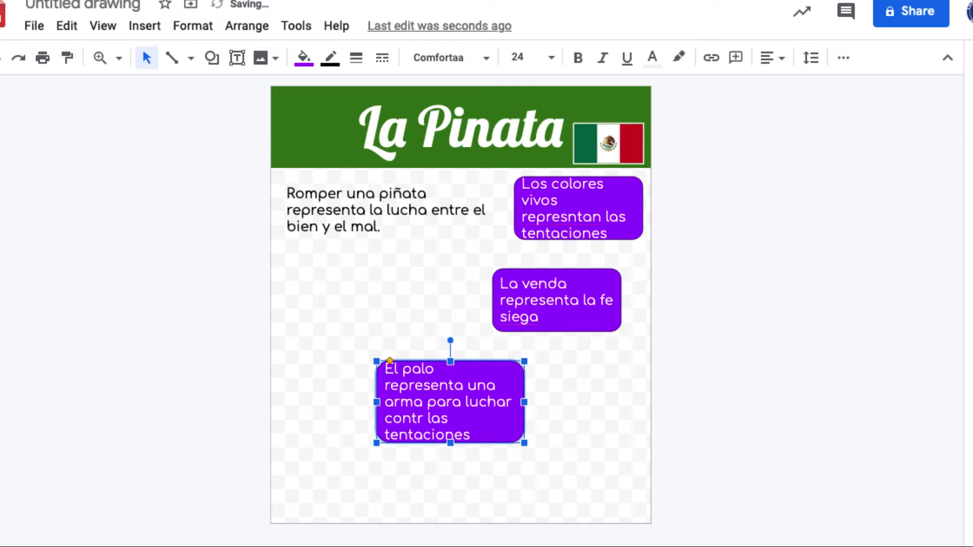
Step: Duplicate the El palo box, move it left, and type 'Las frutas representan las gracias que se le da a Dios'
{"action": "key", "text": "ctrl+d"}
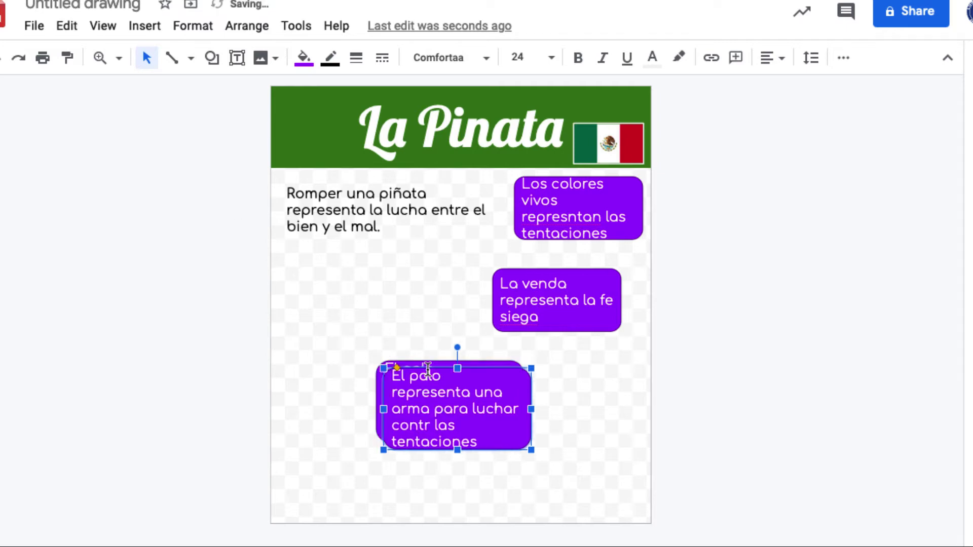
{"action": "left_click_drag", "start_coordinate": [384, 388], "coordinate": [271, 284]}
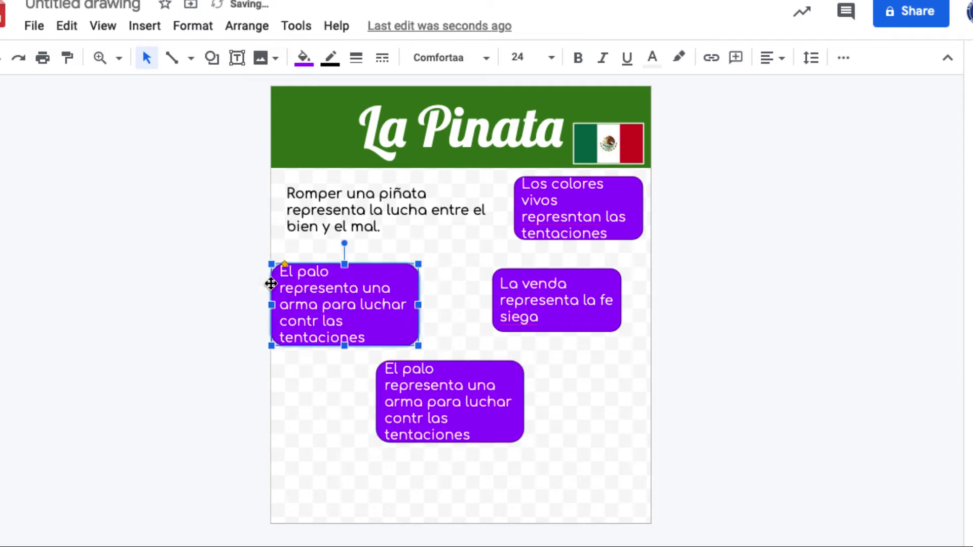
{"action": "triple_click", "coordinate": [300, 342]}
{"action": "type", "text": "Las furtas repre"}
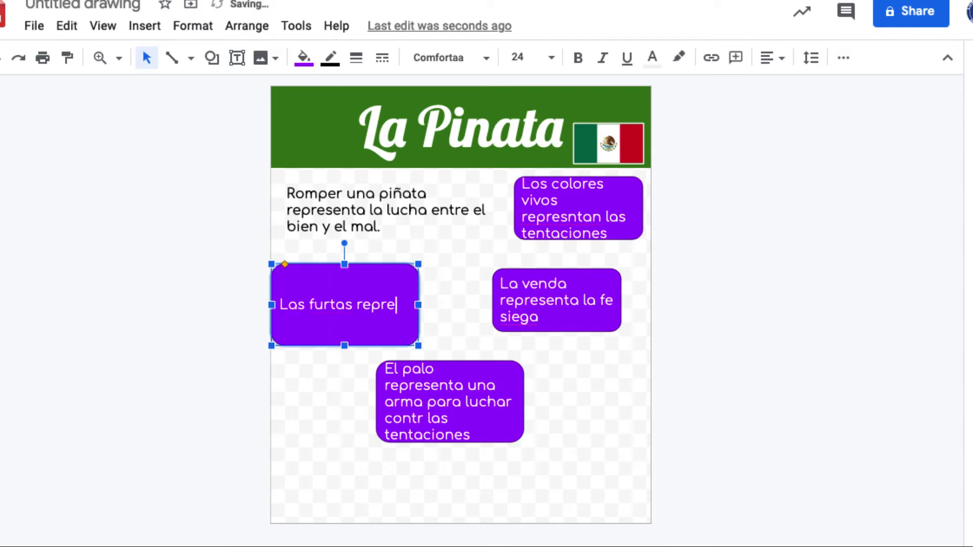
{"action": "key", "text": "BackSpace"}
{"action": "key", "text": "BackSpace"}
{"action": "key", "text": "BackSpace"}
{"action": "key", "text": "BackSpace"}
{"action": "key", "text": "BackSpace"}
{"action": "key", "text": "BackSpace"}
{"action": "key", "text": "BackSpace"}
{"action": "key", "text": "BackSpace"}
{"action": "key", "text": "BackSpace"}
{"action": "key", "text": "BackSpace"}
{"action": "key", "text": "BackSpace"}
{"action": "type", "text": "rutas representan las graci"}
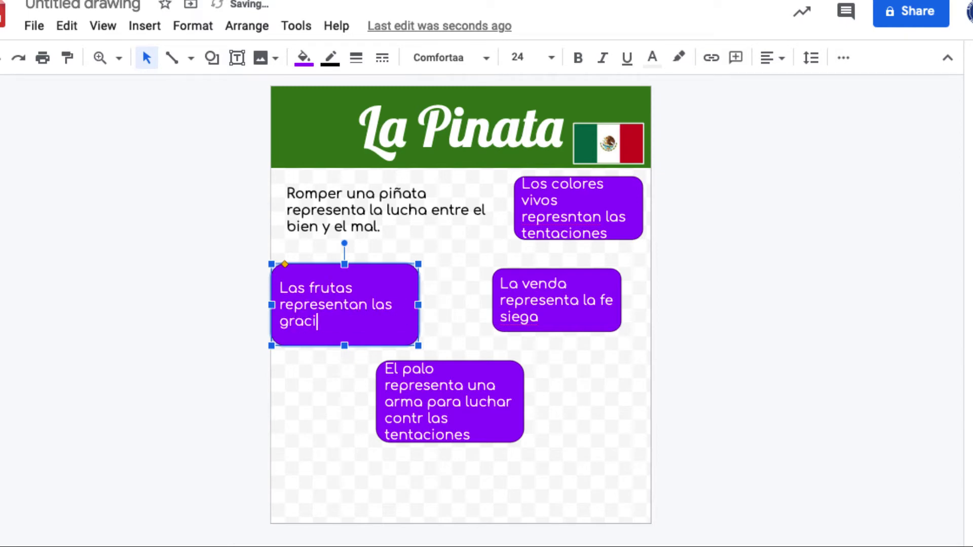
{"action": "type", "text": "as que se le da a"}
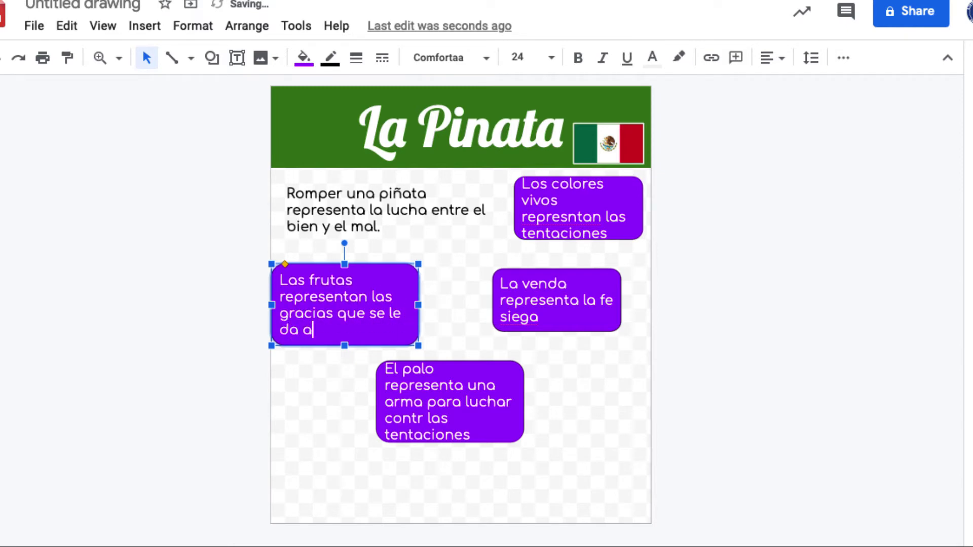
{"action": "type", "text": " Dios."}
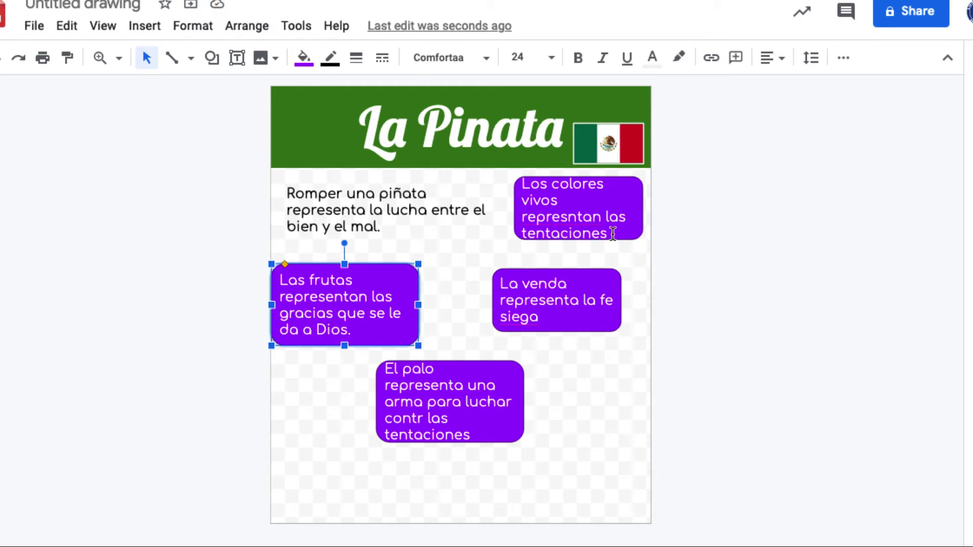
Step: Set the Los colores and La venda box text to size 18
{"action": "left_click", "coordinate": [613, 233]}
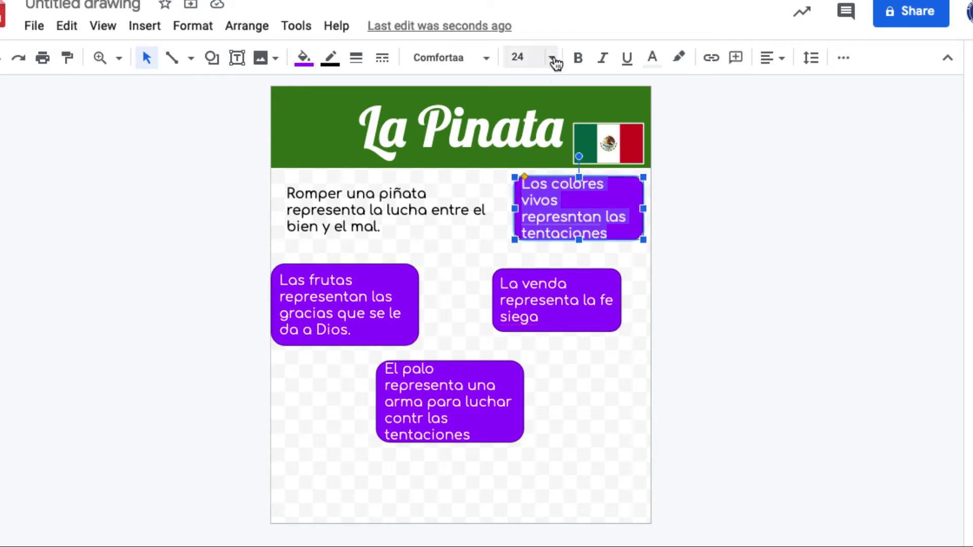
{"action": "left_click", "coordinate": [551, 58]}
{"action": "left_click", "coordinate": [524, 310]}
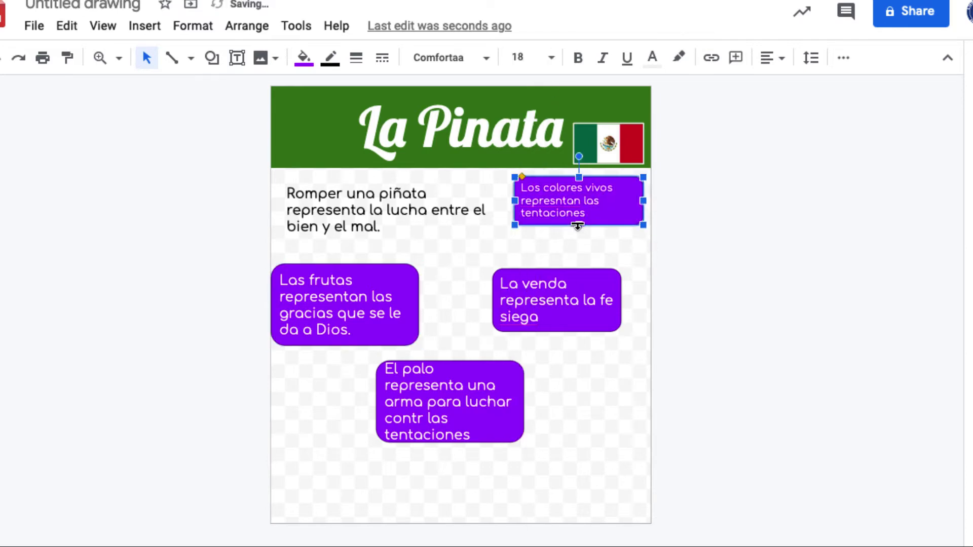
{"action": "left_click_drag", "start_coordinate": [555, 297], "coordinate": [499, 275]}
{"action": "left_click", "coordinate": [553, 59]}
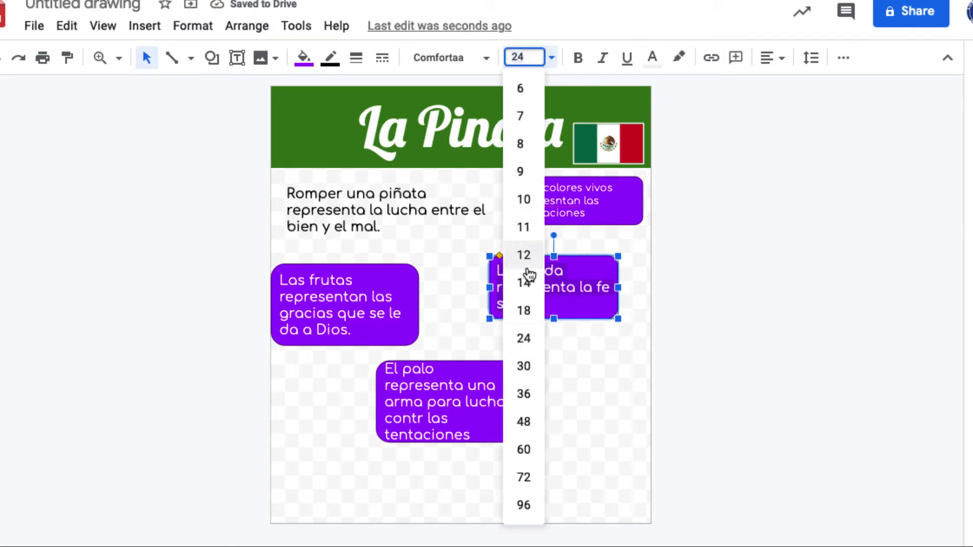
{"action": "left_click", "coordinate": [528, 310]}
Step: Set the El palo and Las frutas text to size 18, nudging El palo slightly right
{"action": "left_click", "coordinate": [456, 426]}
{"action": "left_click_drag", "start_coordinate": [472, 435], "coordinate": [381, 368]}
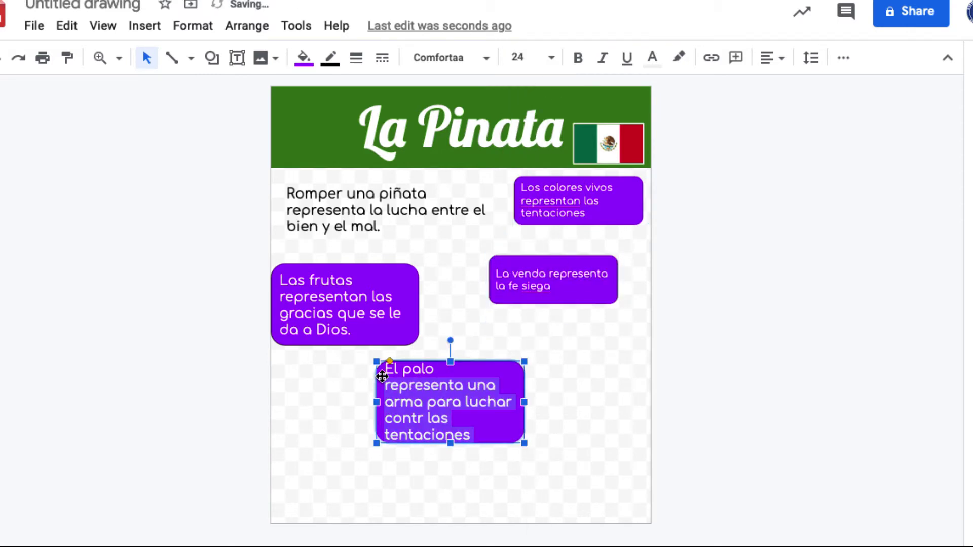
{"action": "left_click", "coordinate": [552, 58]}
{"action": "left_click", "coordinate": [530, 311]}
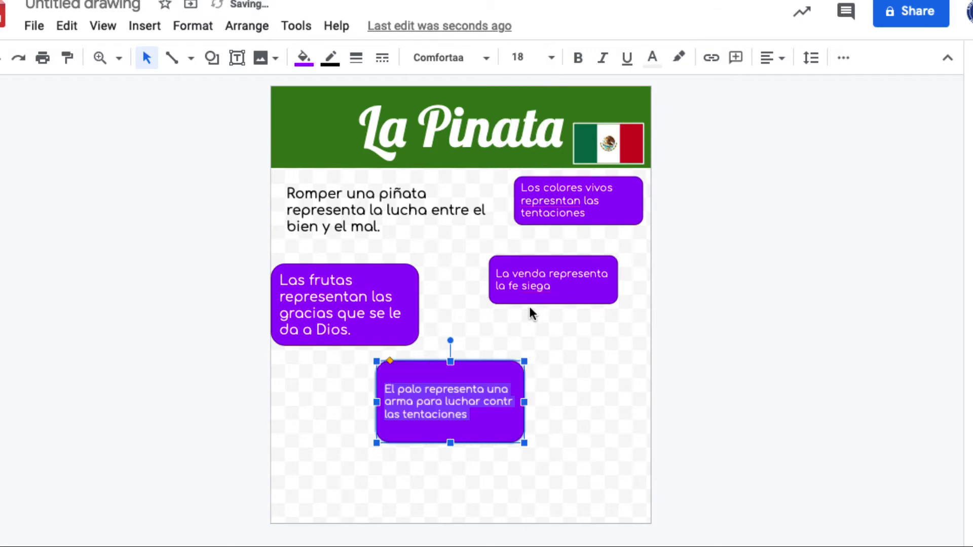
{"action": "left_click", "coordinate": [448, 359]}
{"action": "left_click_drag", "start_coordinate": [421, 388], "coordinate": [452, 365]}
{"action": "double_click", "coordinate": [351, 313]}
{"action": "left_click_drag", "start_coordinate": [365, 333], "coordinate": [272, 283]}
{"action": "left_click", "coordinate": [552, 59]}
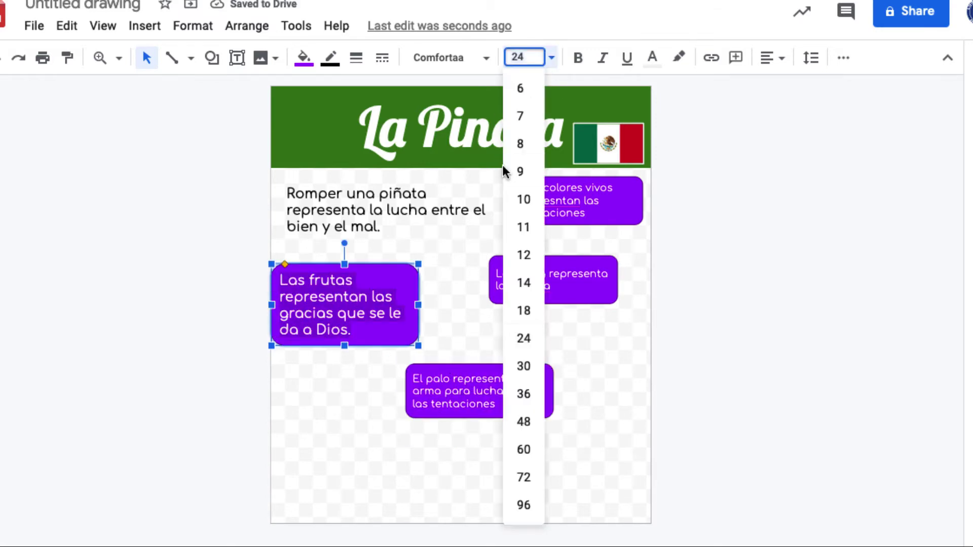
{"action": "left_click", "coordinate": [525, 311]}
{"action": "left_click", "coordinate": [348, 263]}
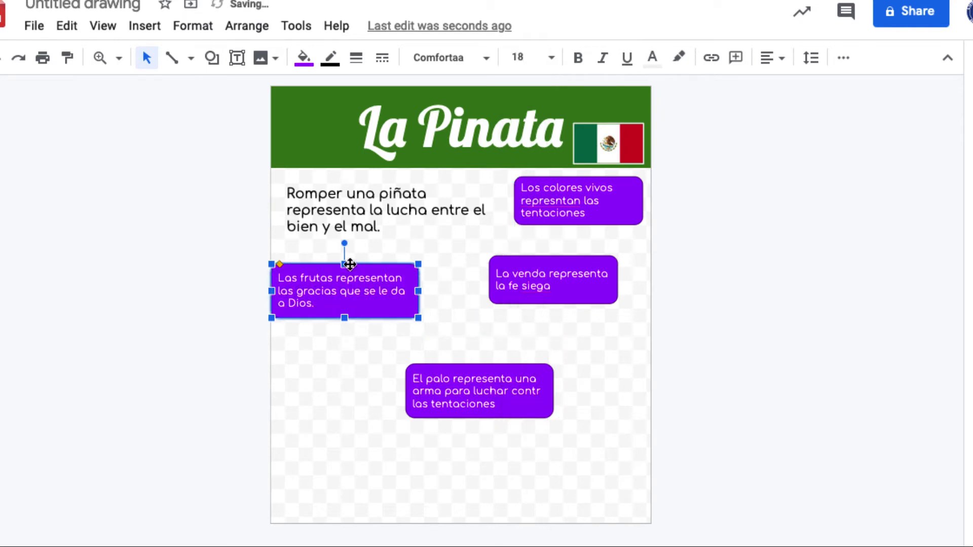
{"action": "left_click", "coordinate": [467, 291]}
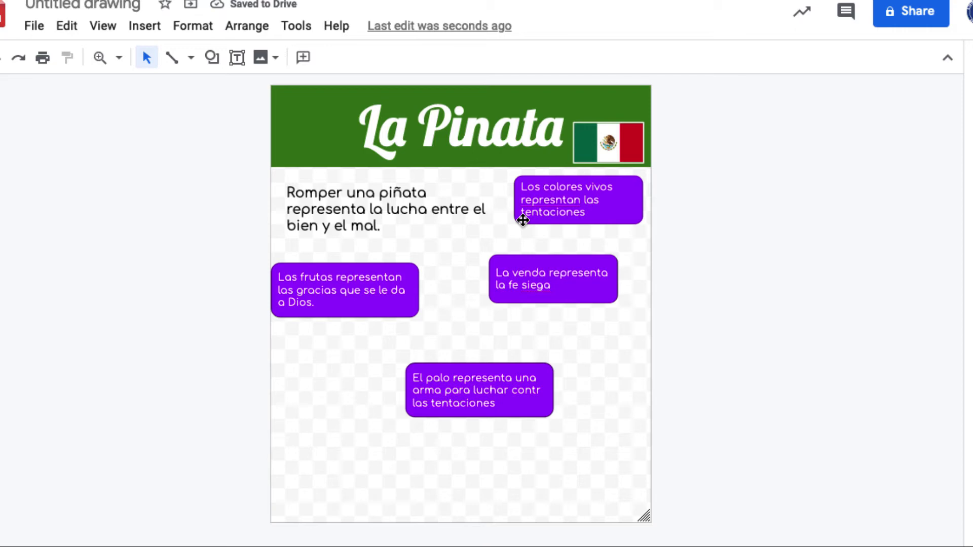
Step: Give the Los colores vivos box a white fill and dark green text
{"action": "left_click", "coordinate": [522, 220]}
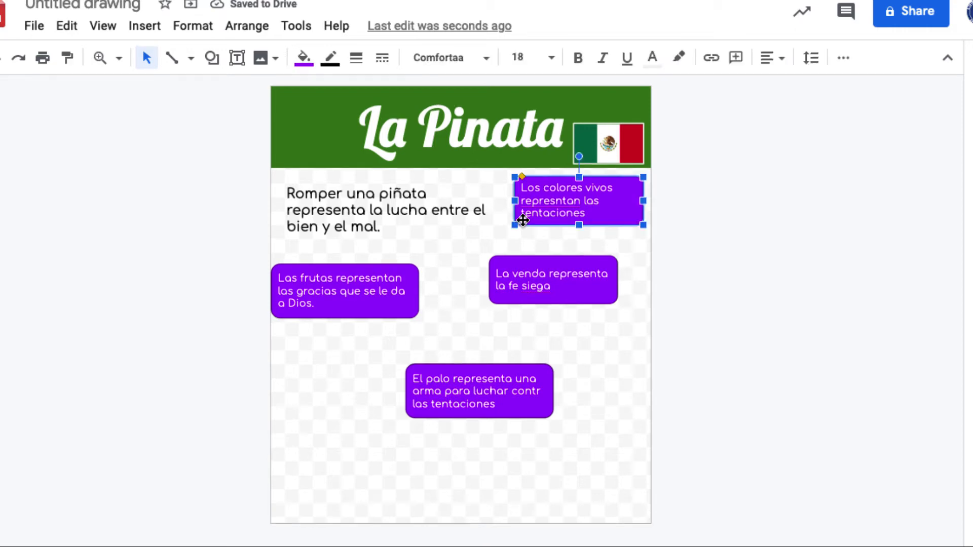
{"action": "left_click", "coordinate": [304, 58]}
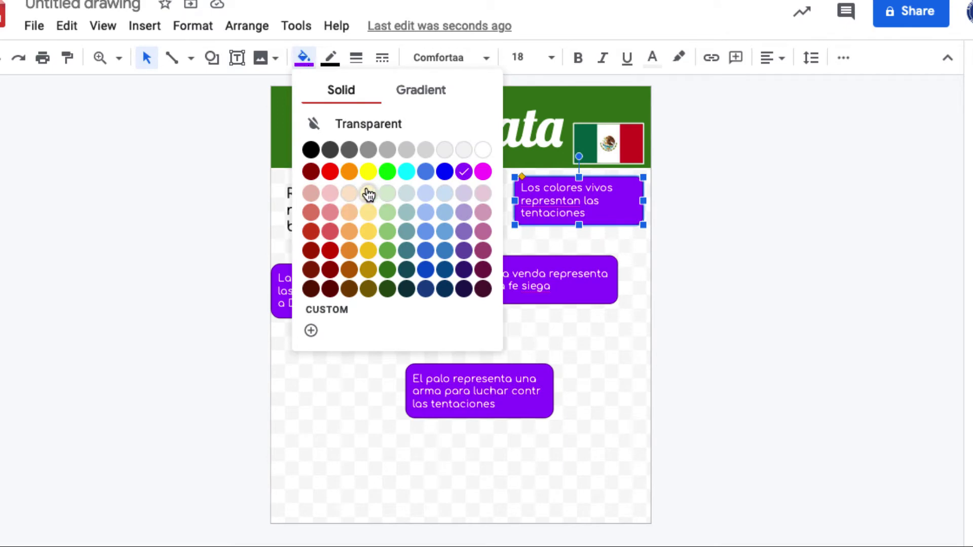
{"action": "left_click", "coordinate": [482, 150]}
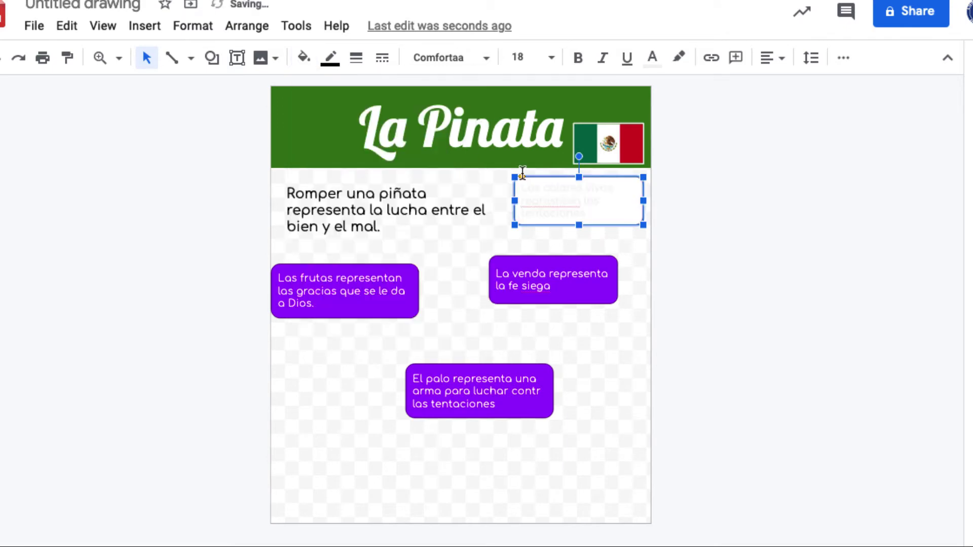
{"action": "double_click", "coordinate": [576, 206]}
{"action": "left_click", "coordinate": [611, 208]}
{"action": "triple_click", "coordinate": [611, 209]}
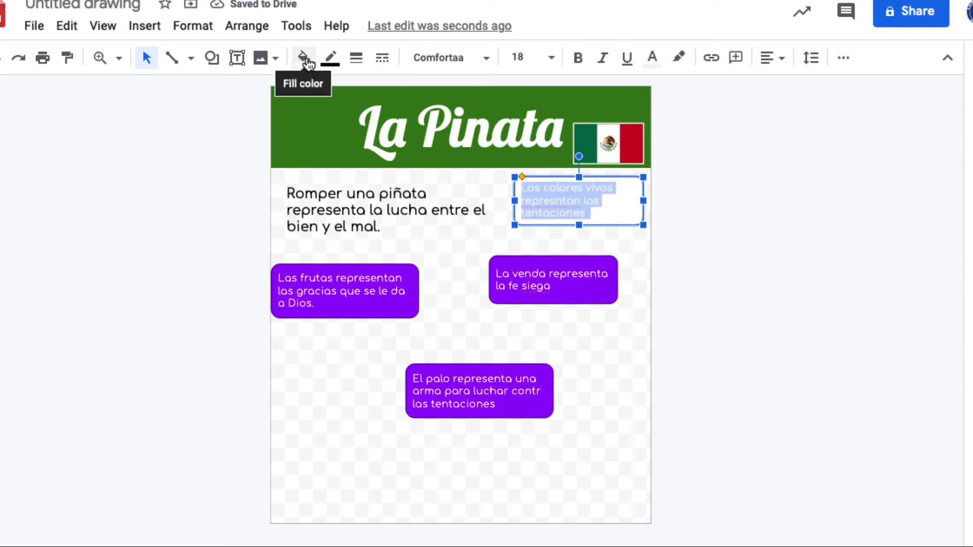
{"action": "left_click", "coordinate": [652, 57]}
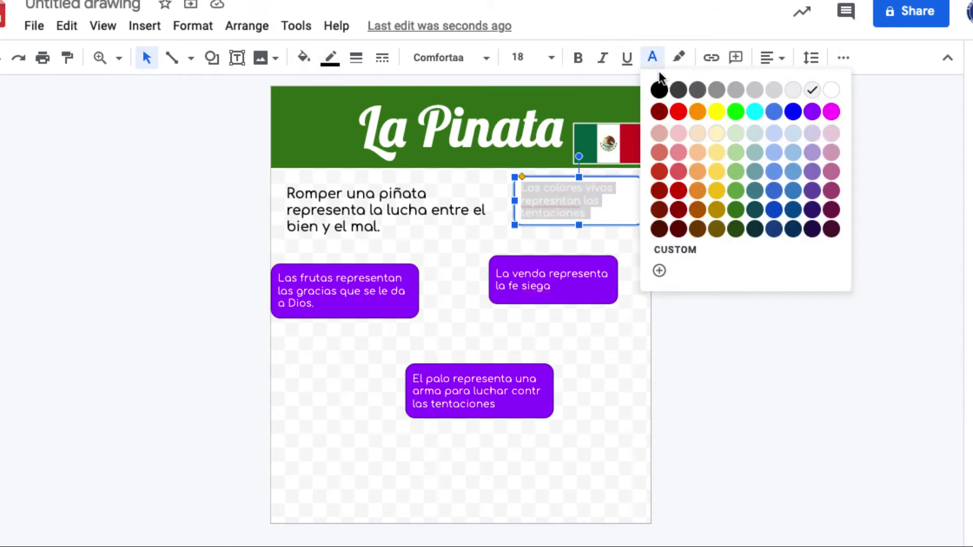
{"action": "left_click", "coordinate": [735, 210]}
Step: Give the La venda box dark green text and a transparent fill
{"action": "left_click", "coordinate": [573, 296]}
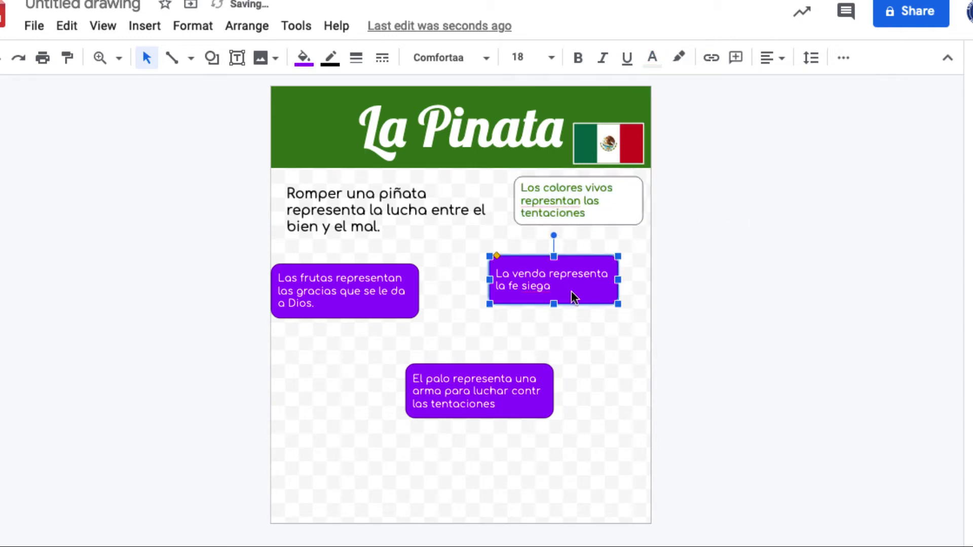
{"action": "left_click", "coordinate": [571, 291]}
{"action": "key", "text": "ctrl+a"}
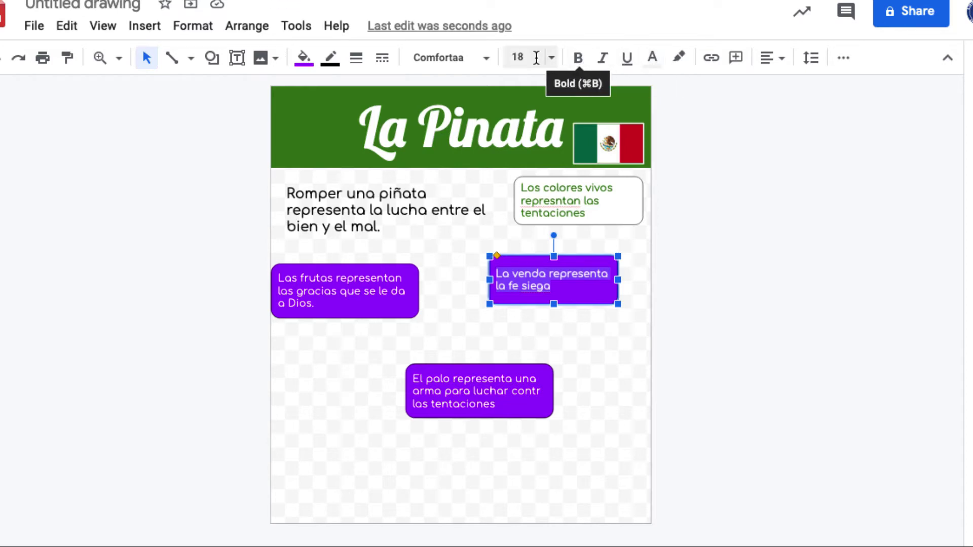
{"action": "left_click", "coordinate": [652, 58]}
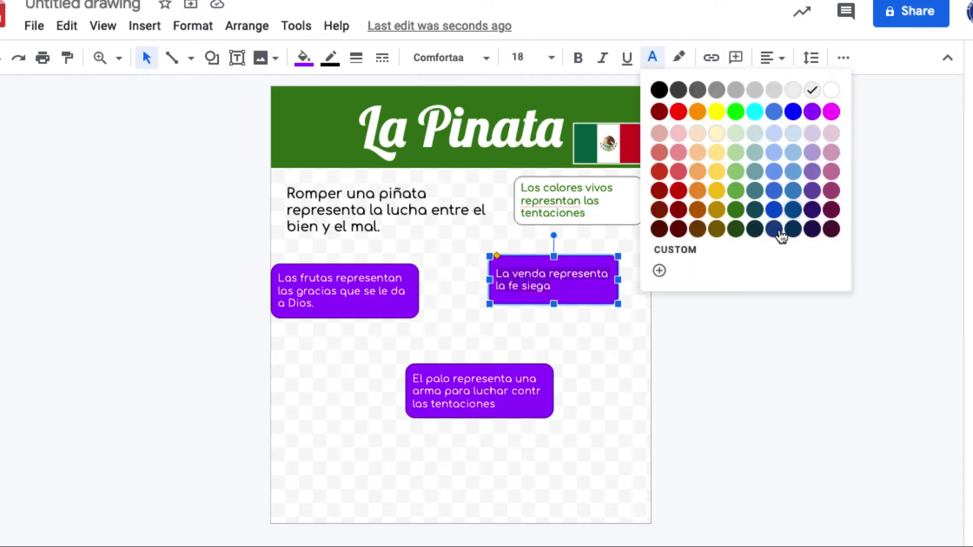
{"action": "left_click", "coordinate": [735, 209]}
{"action": "left_click", "coordinate": [304, 59]}
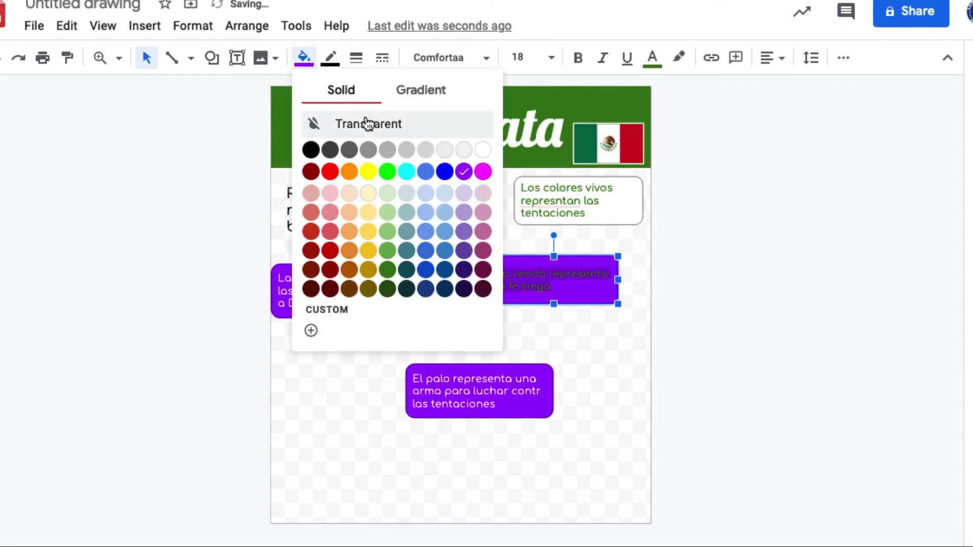
{"action": "left_click", "coordinate": [484, 152]}
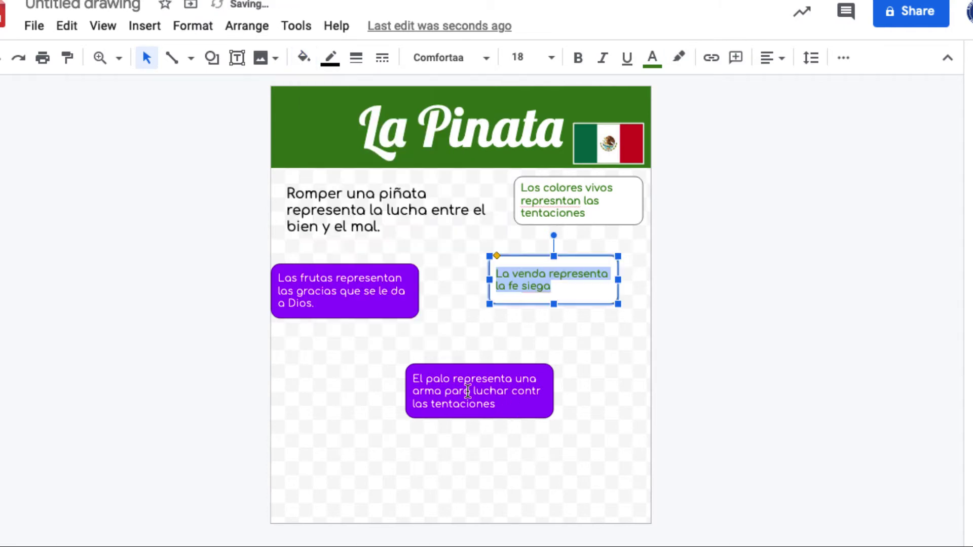
{"action": "left_click", "coordinate": [567, 282]}
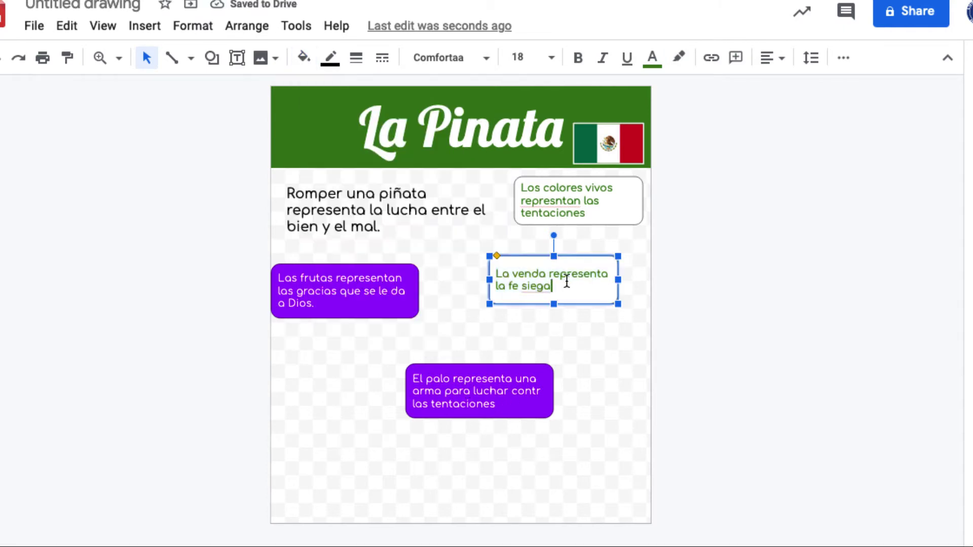
{"action": "left_click", "coordinate": [475, 370]}
{"action": "triple_click", "coordinate": [502, 400]}
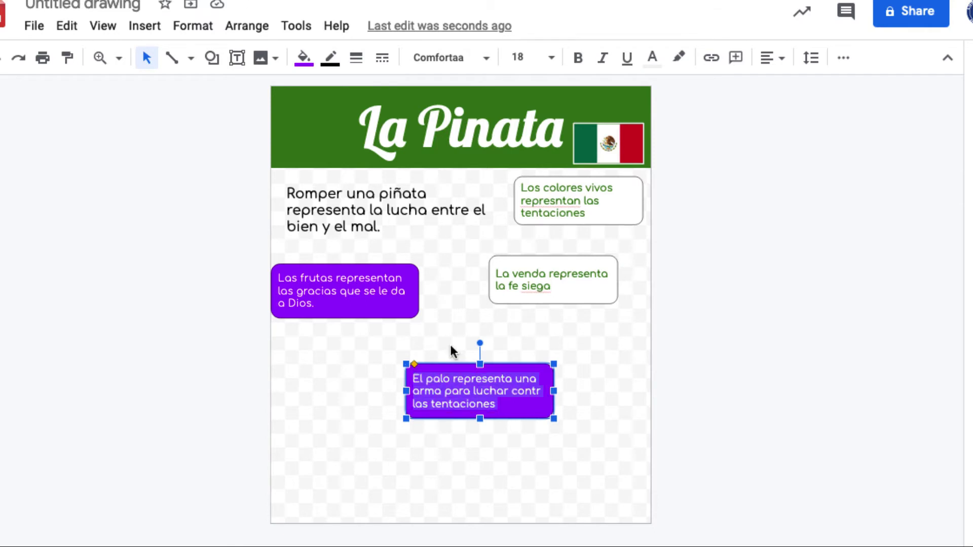
Step: Make the El palo text white and fill its box dark green
{"action": "left_click", "coordinate": [653, 59]}
{"action": "left_click", "coordinate": [833, 92]}
{"action": "left_click", "coordinate": [304, 57]}
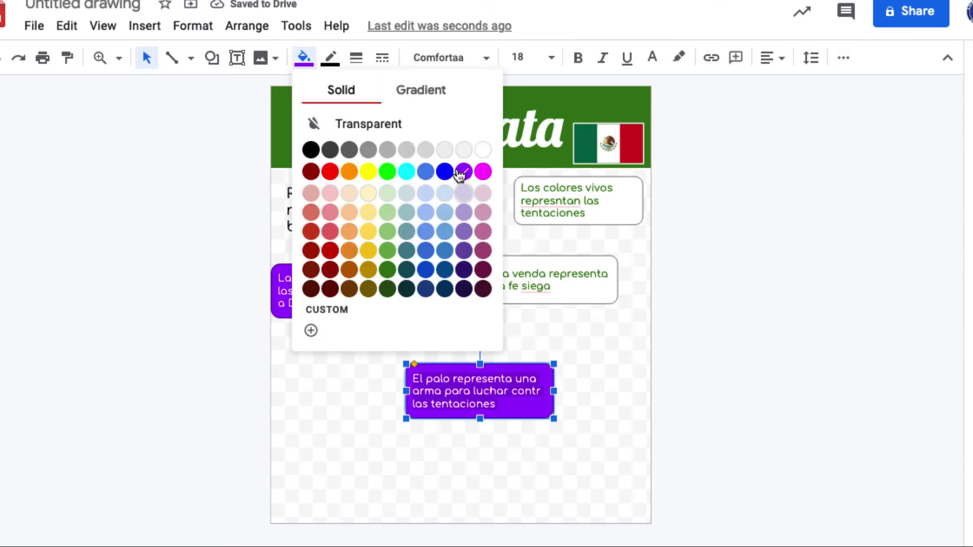
{"action": "left_click", "coordinate": [388, 269]}
Step: Fill the Las frutas box dark green and nudge Los colores vivos slightly down
{"action": "left_click", "coordinate": [381, 310]}
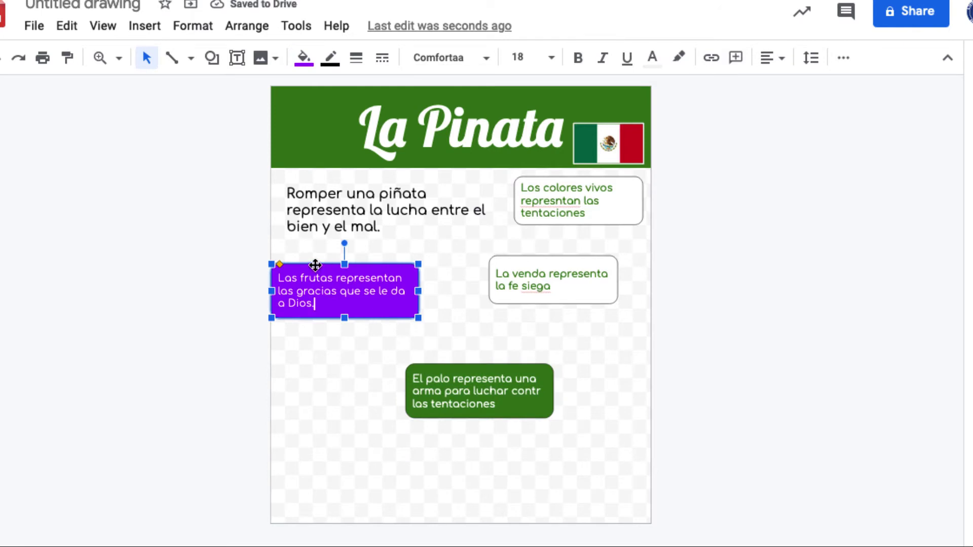
{"action": "left_click", "coordinate": [304, 57]}
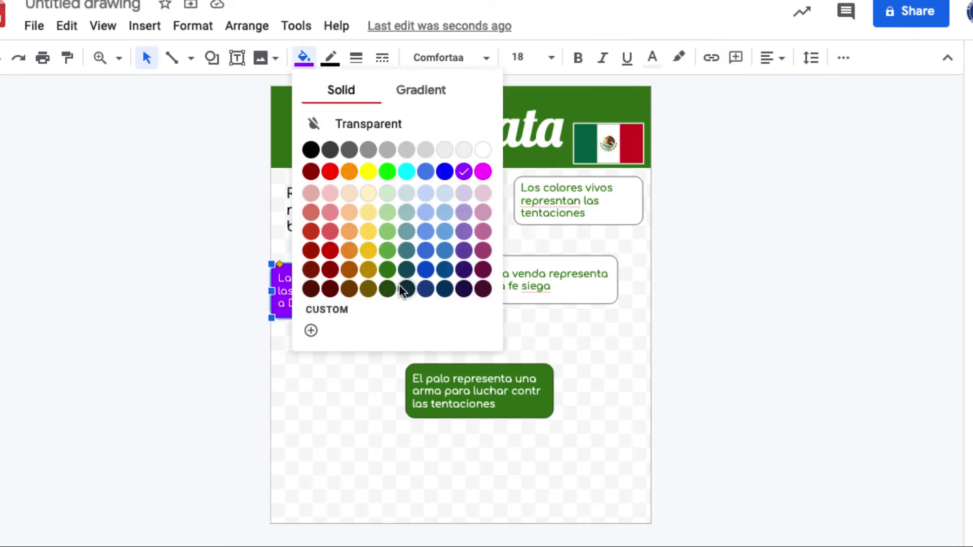
{"action": "left_click", "coordinate": [387, 271]}
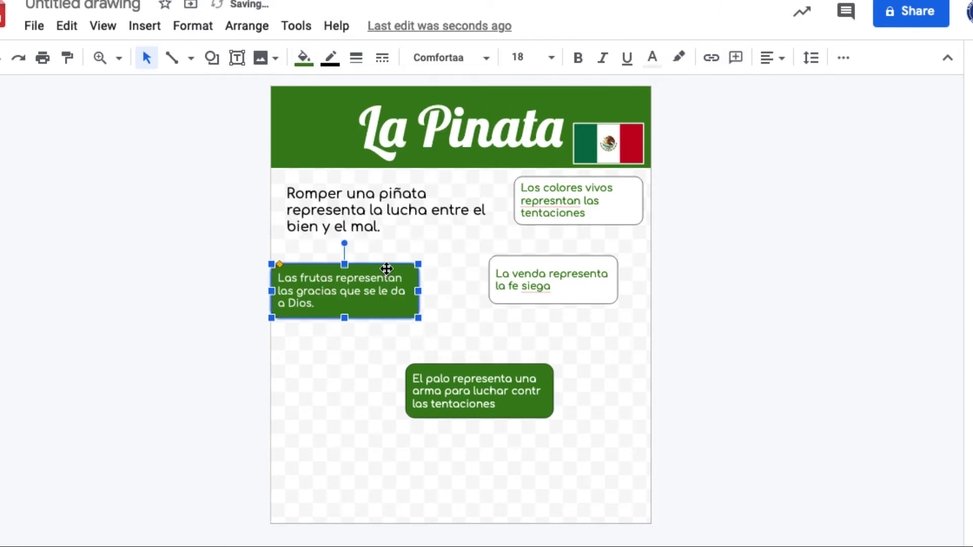
{"action": "left_click", "coordinate": [512, 339]}
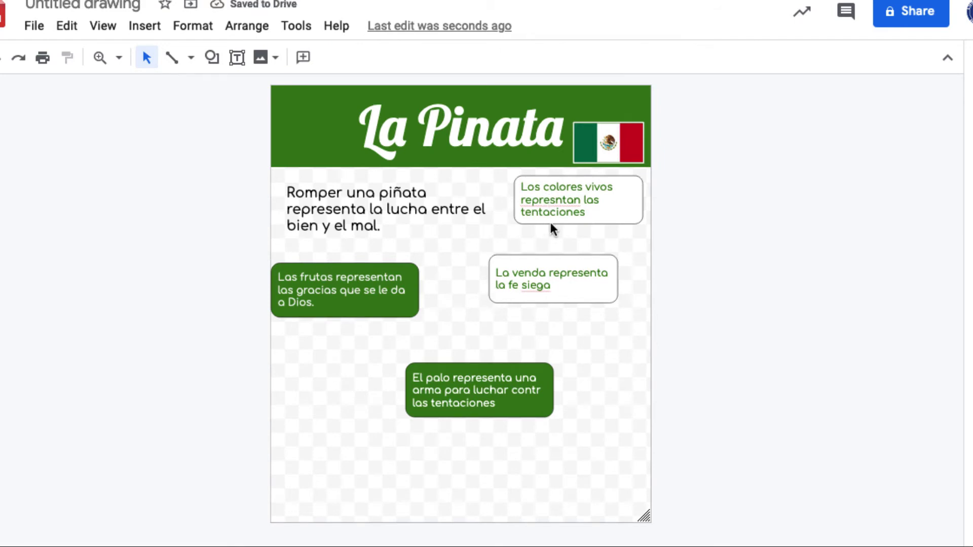
{"action": "left_click_drag", "start_coordinate": [550, 221], "coordinate": [552, 229]}
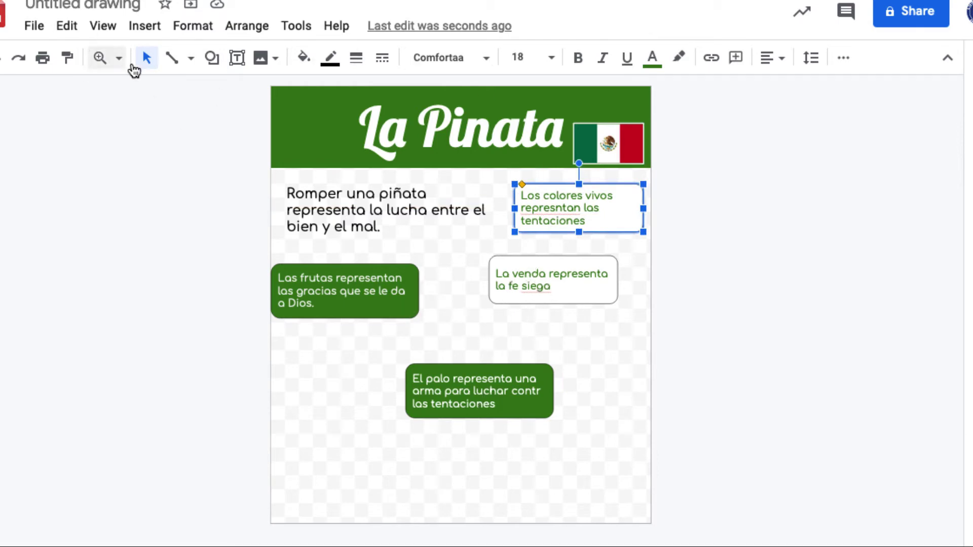
Step: Search the web for 'plao de pinata' images and close the n-tilde shortcut tab
{"action": "left_click", "coordinate": [262, 60]}
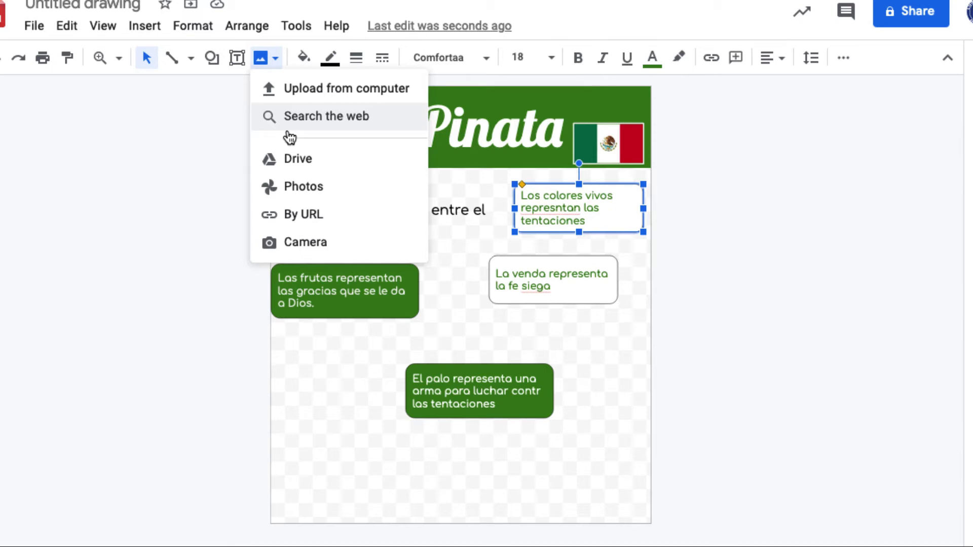
{"action": "left_click", "coordinate": [288, 129]}
{"action": "type", "text": "p"}
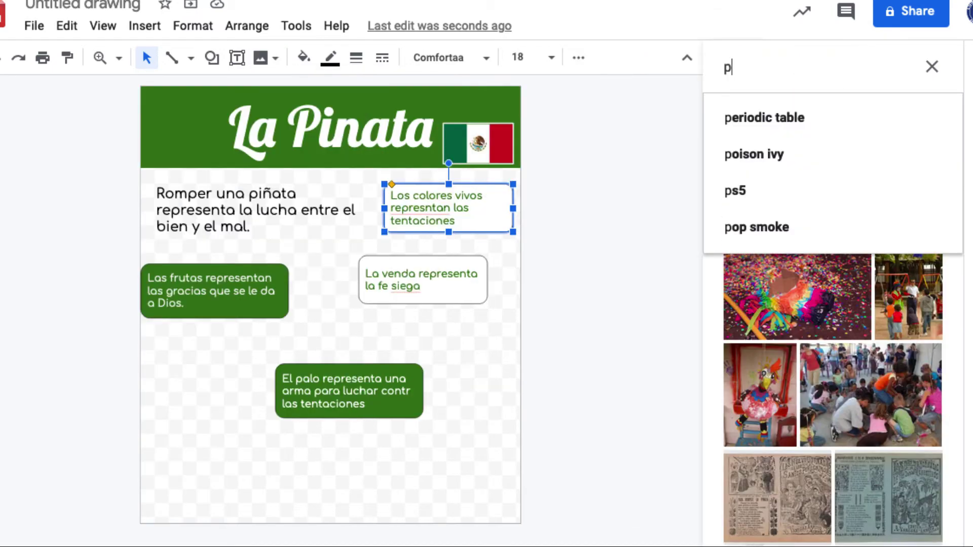
{"action": "type", "text": "lao de pinata"}
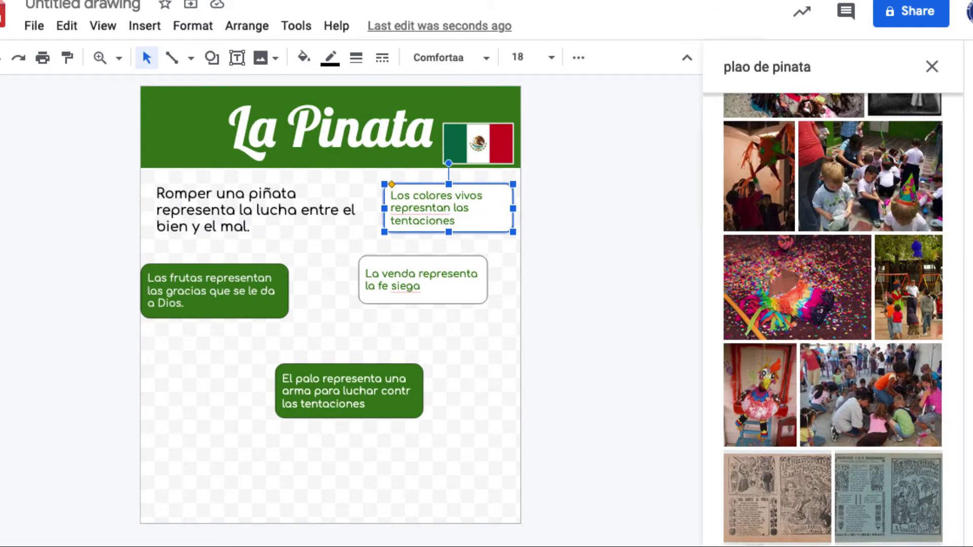
{"action": "key", "text": "Return"}
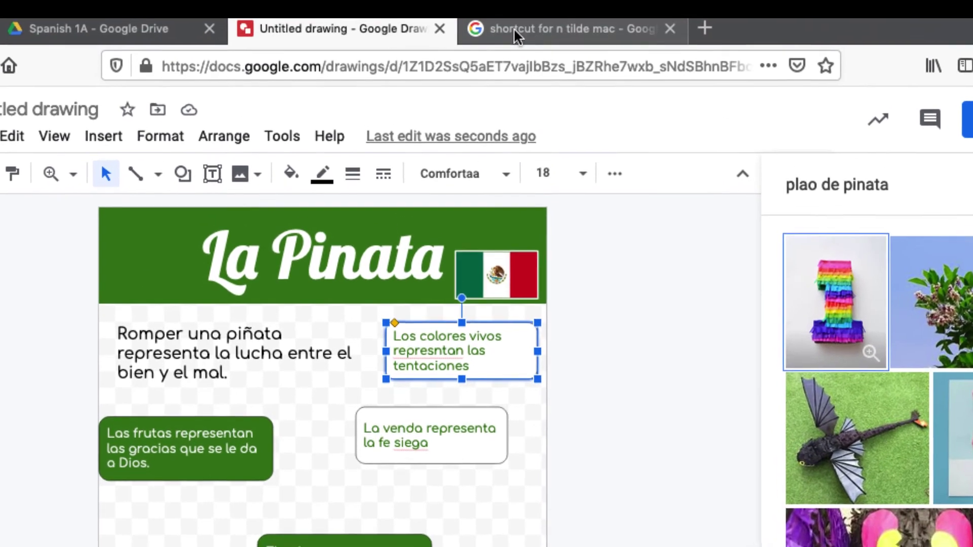
{"action": "left_click", "coordinate": [670, 30]}
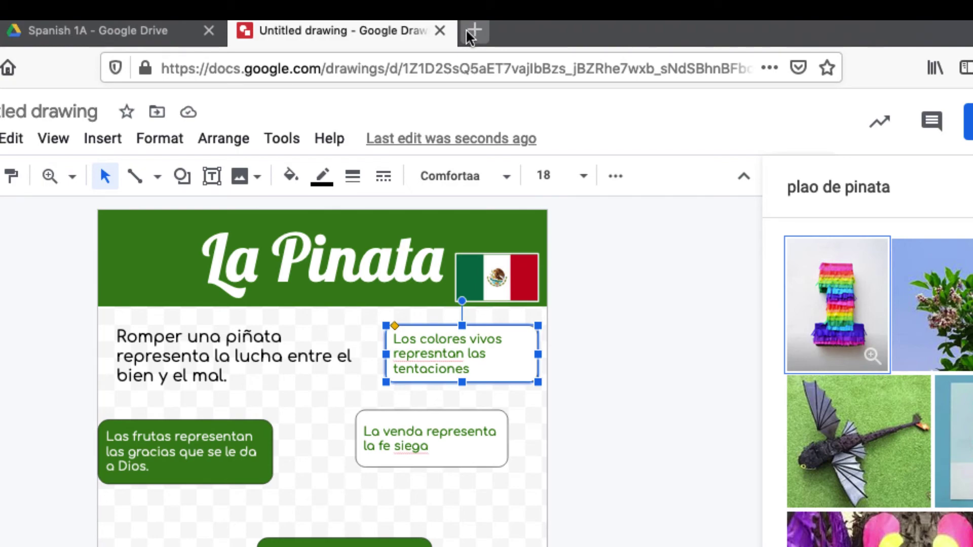
Step: Open images.google.com in a new tab and search 'palo de pinata', accepting the spelling correction
{"action": "left_click", "coordinate": [472, 32]}
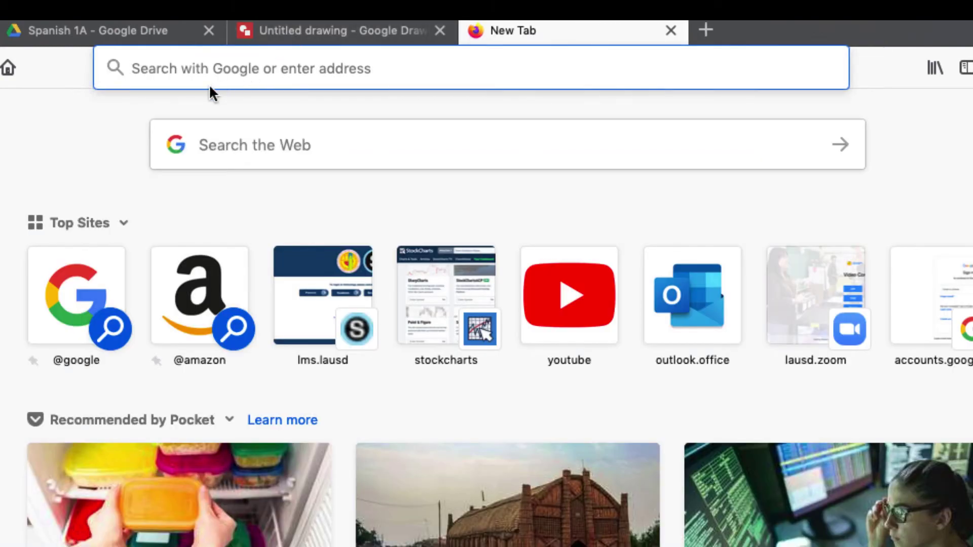
{"action": "type", "text": "i"}
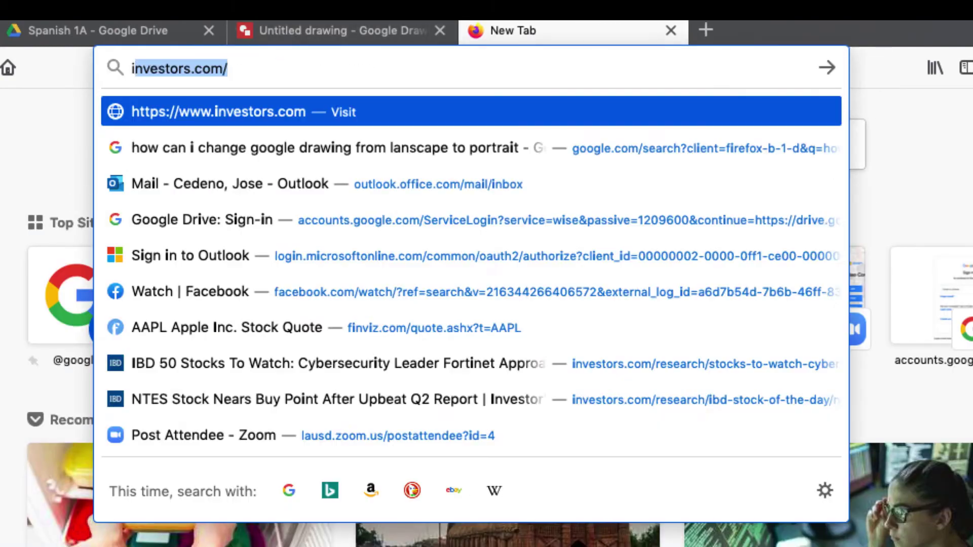
{"action": "type", "text": "mages.g"}
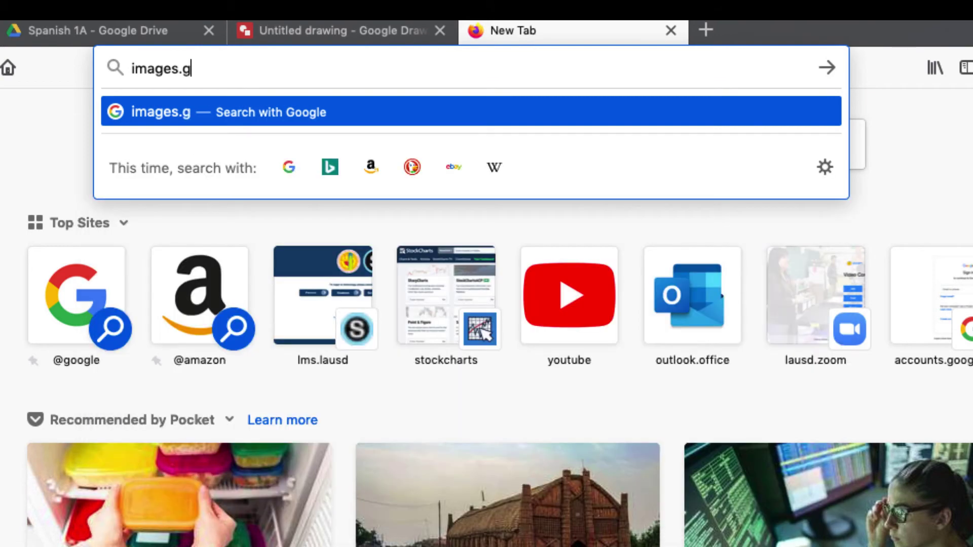
{"action": "type", "text": "oogle.com"}
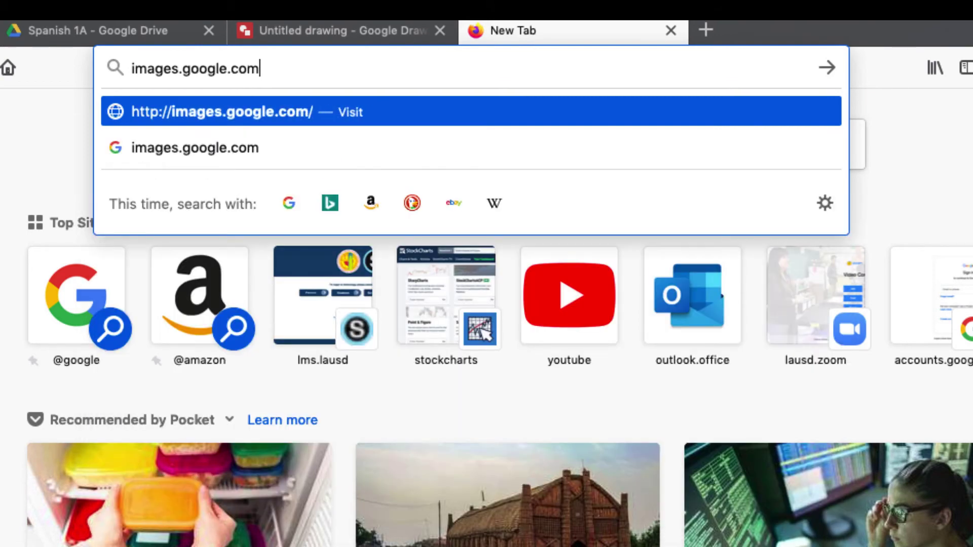
{"action": "key", "text": "Return"}
{"action": "left_click", "coordinate": [333, 386]}
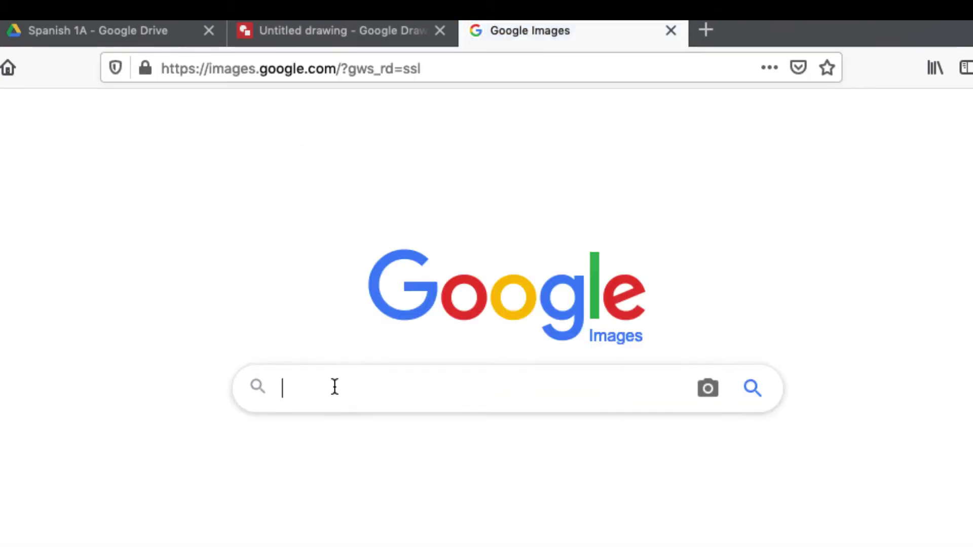
{"action": "type", "text": "pala"}
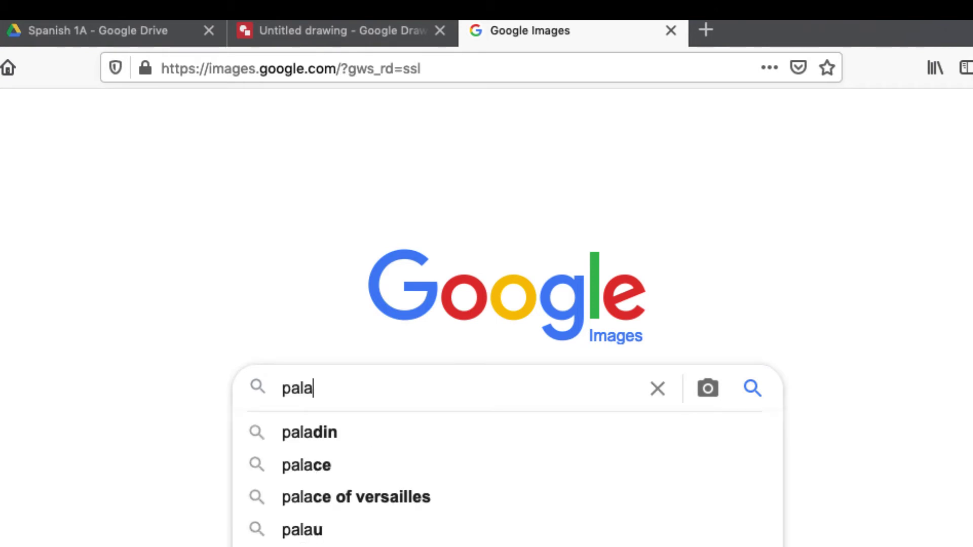
{"action": "type", "text": " de pinata"}
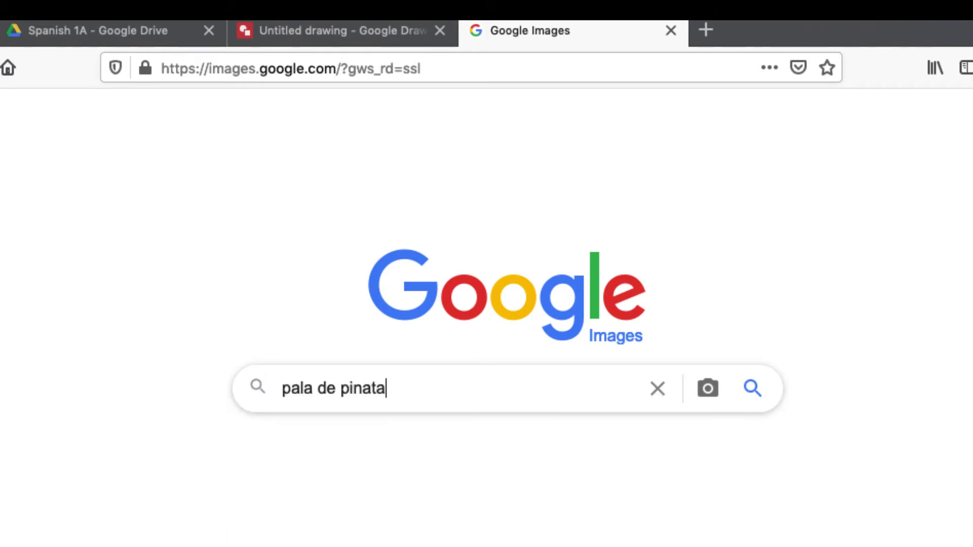
{"action": "key", "text": "Return"}
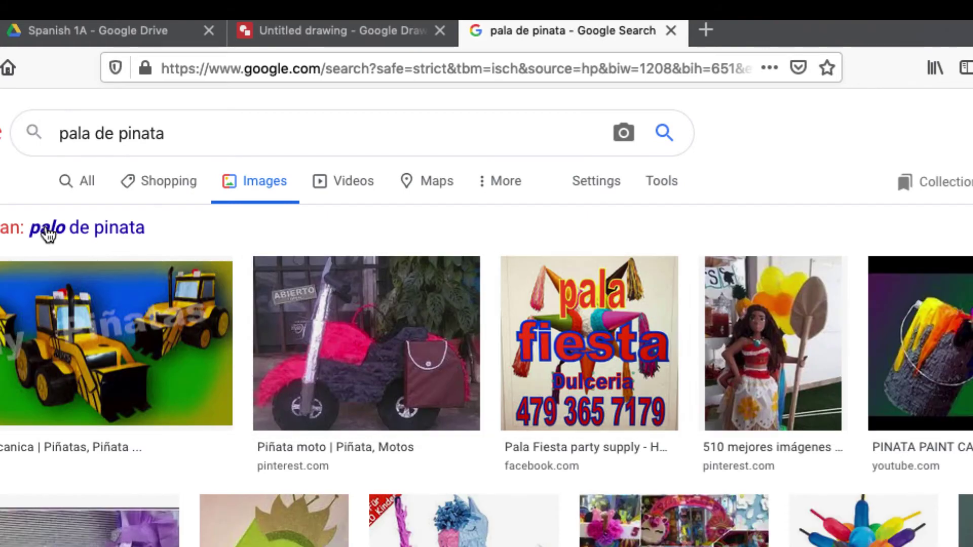
{"action": "left_click", "coordinate": [122, 227]}
Step: Refine the search to 'palo de pinata clipart'
{"action": "left_click", "coordinate": [201, 134]}
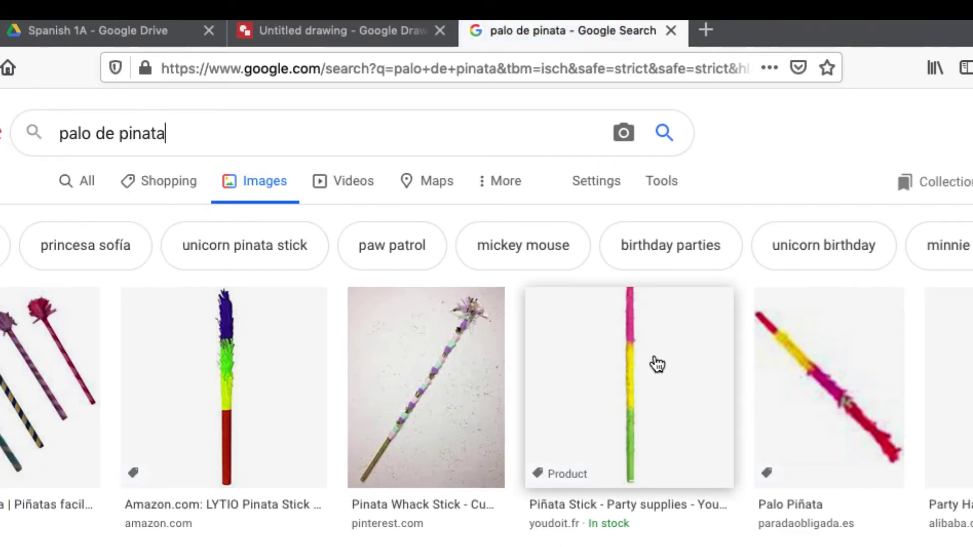
{"action": "scroll", "coordinate": [806, 478], "scroll_direction": "down", "scroll_amount": 3}
{"action": "scroll", "coordinate": [416, 392], "scroll_direction": "up", "scroll_amount": 3}
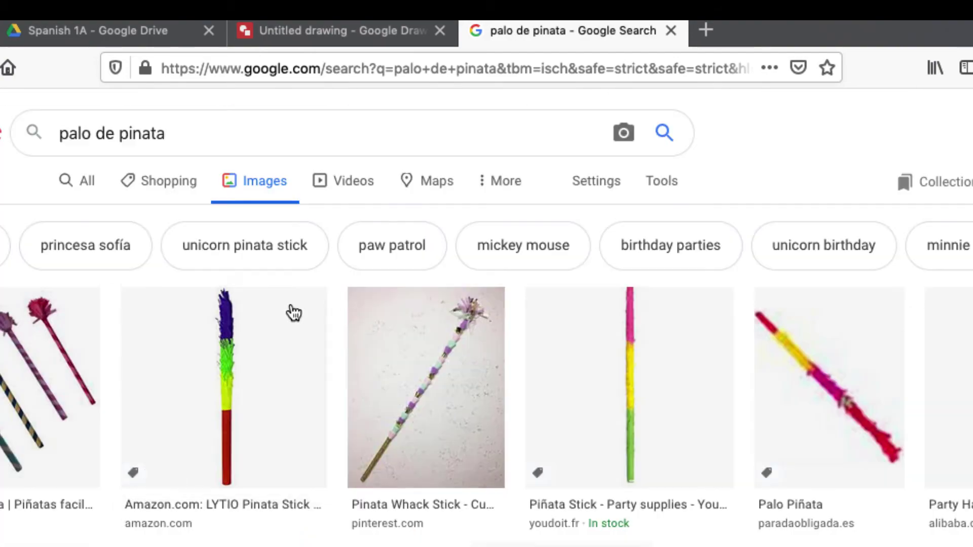
{"action": "left_click", "coordinate": [215, 152]}
{"action": "type", "text": "clipart"}
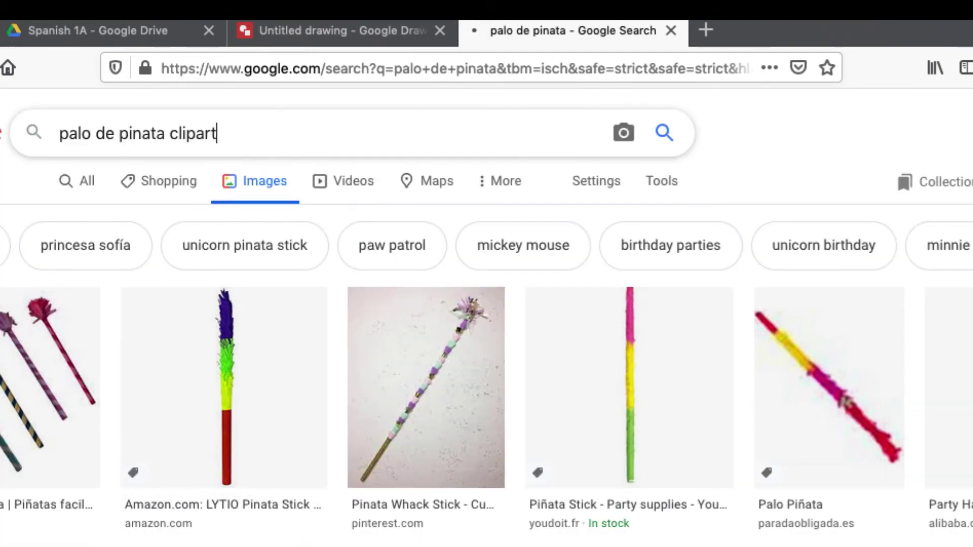
{"action": "key", "text": "Return"}
Step: Copy the clipart of a blindfolded boy swinging at a piñata
{"action": "scroll", "coordinate": [659, 446], "scroll_direction": "down", "scroll_amount": 5}
{"action": "scroll", "coordinate": [659, 446], "scroll_direction": "down", "scroll_amount": 4}
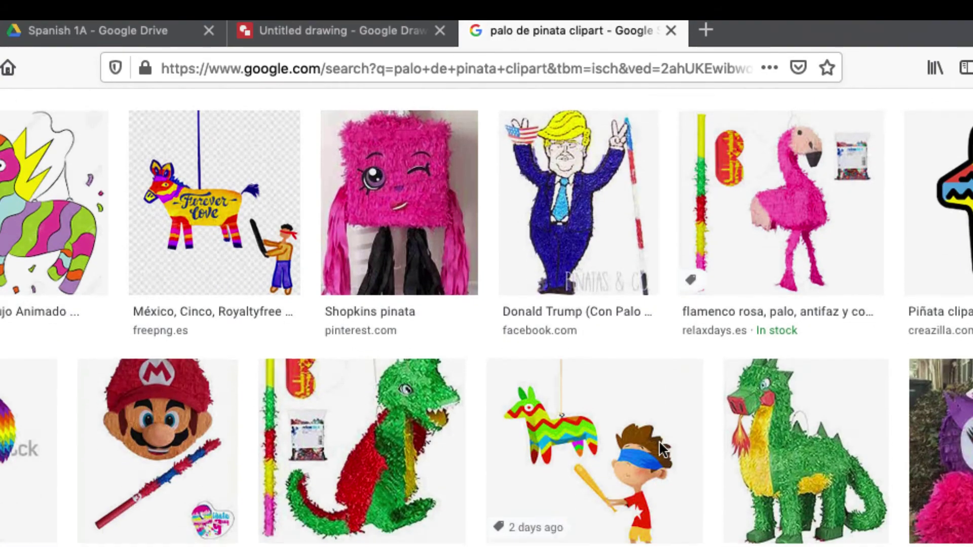
{"action": "scroll", "coordinate": [661, 448], "scroll_direction": "down", "scroll_amount": 2}
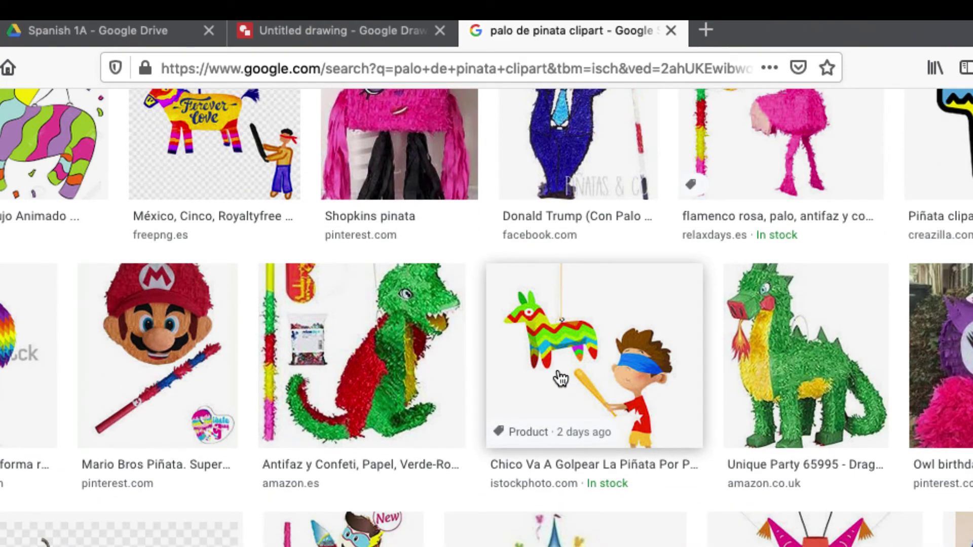
{"action": "left_click", "coordinate": [560, 378]}
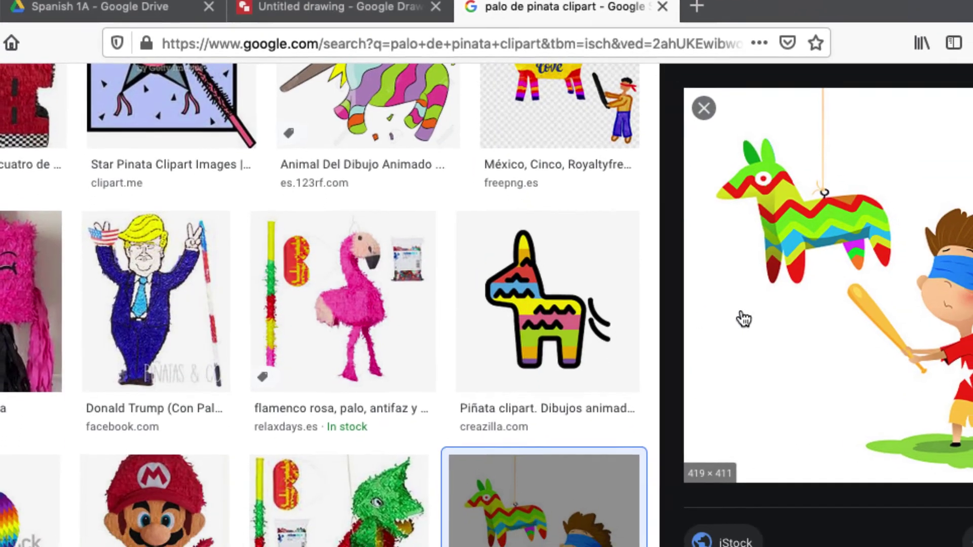
{"action": "right_click", "coordinate": [753, 332]}
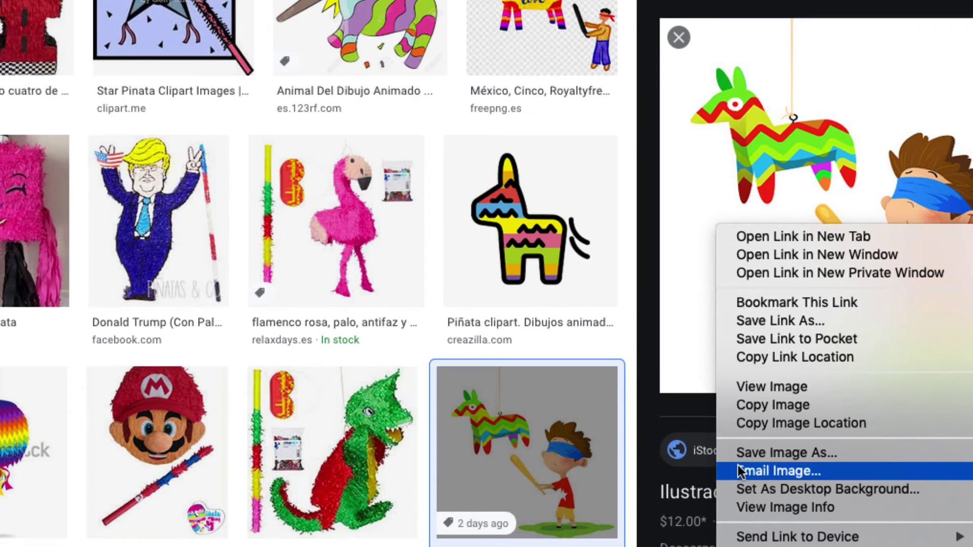
{"action": "left_click", "coordinate": [769, 405]}
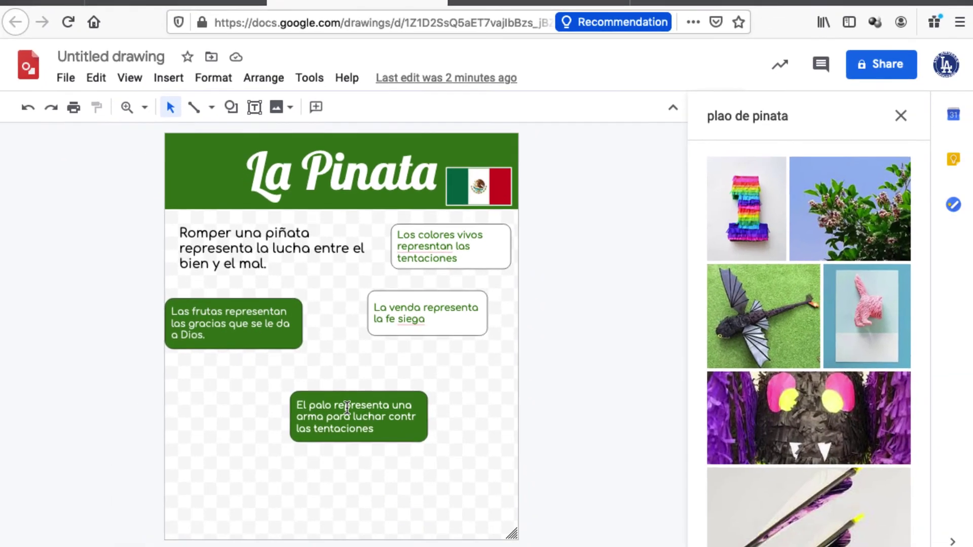
Step: Paste the piñata clipart beside Las frutas and stretch the Las frutas box taller
{"action": "key", "text": "ctrl+v"}
{"action": "left_click_drag", "start_coordinate": [211, 408], "coordinate": [311, 330]}
{"action": "left_click", "coordinate": [269, 348]}
{"action": "left_click", "coordinate": [285, 355]}
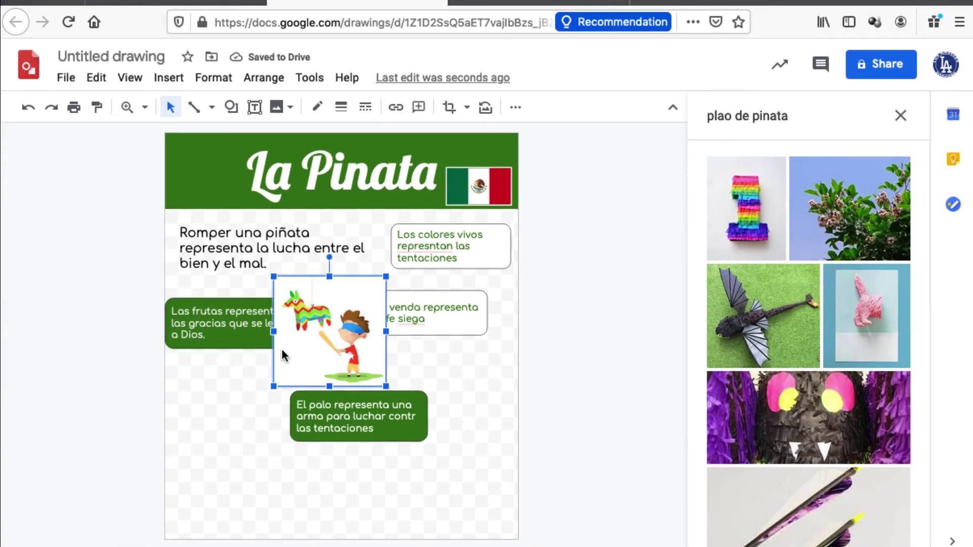
{"action": "left_click", "coordinate": [261, 343]}
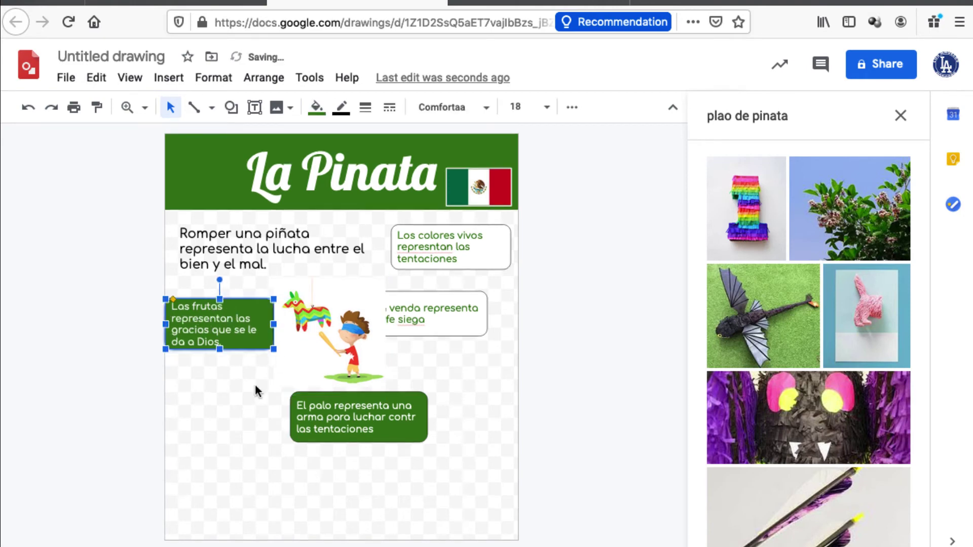
{"action": "left_click_drag", "start_coordinate": [220, 349], "coordinate": [219, 356]}
Step: Resize the La venda box narrower so its text wraps to three lines
{"action": "left_click", "coordinate": [366, 316]}
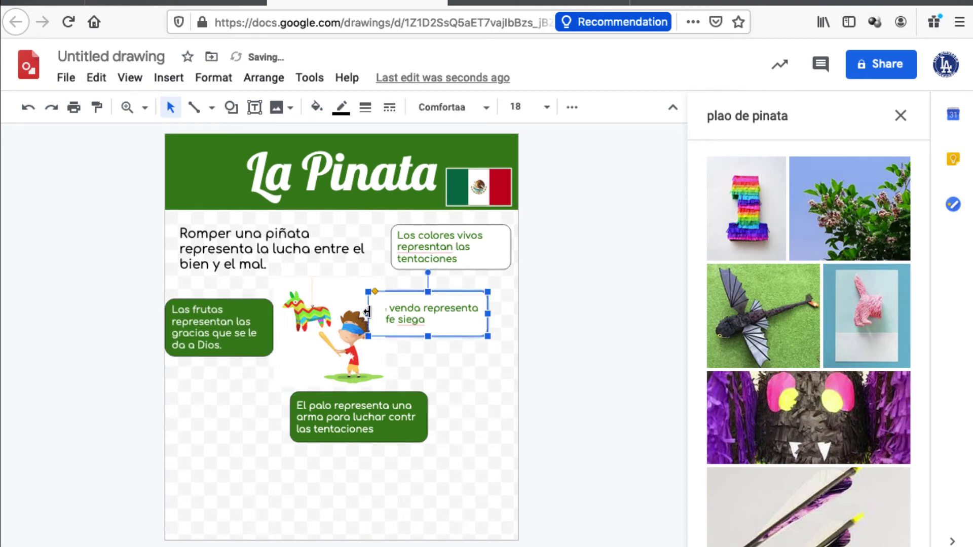
{"action": "left_click_drag", "start_coordinate": [368, 312], "coordinate": [379, 313]}
{"action": "left_click", "coordinate": [458, 360]}
{"action": "left_click", "coordinate": [428, 309]}
{"action": "left_click_drag", "start_coordinate": [488, 314], "coordinate": [504, 313]}
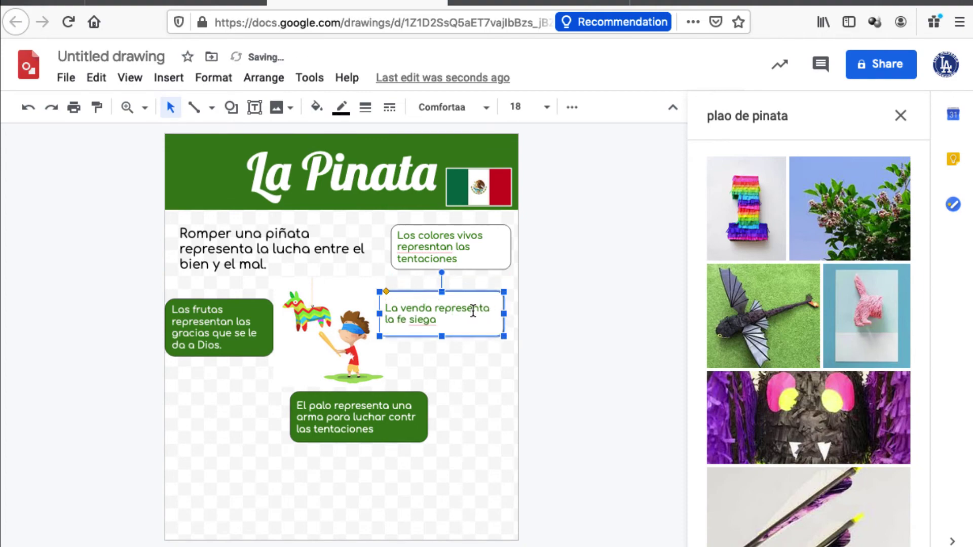
{"action": "left_click", "coordinate": [496, 358]}
{"action": "left_click", "coordinate": [386, 318]}
{"action": "left_click_drag", "start_coordinate": [380, 314], "coordinate": [410, 314]}
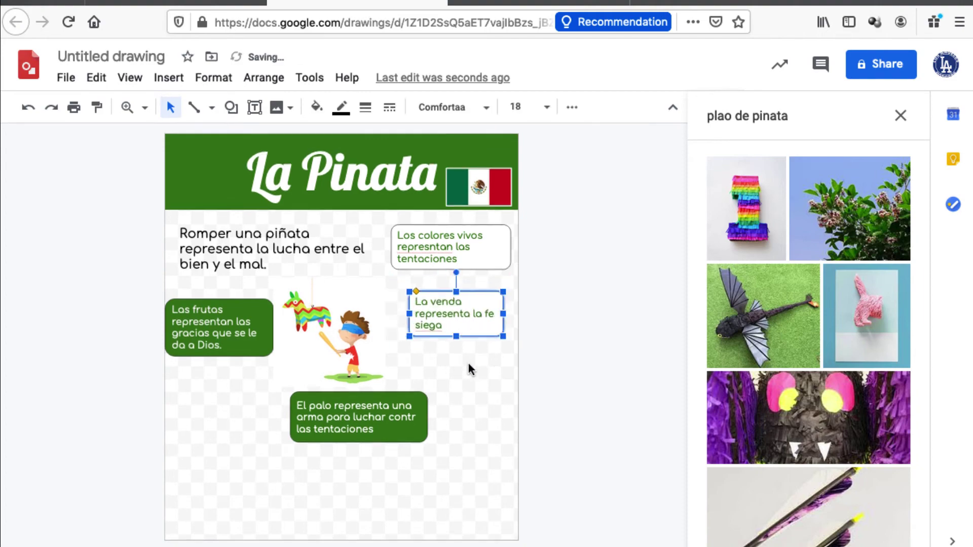
{"action": "left_click", "coordinate": [469, 369]}
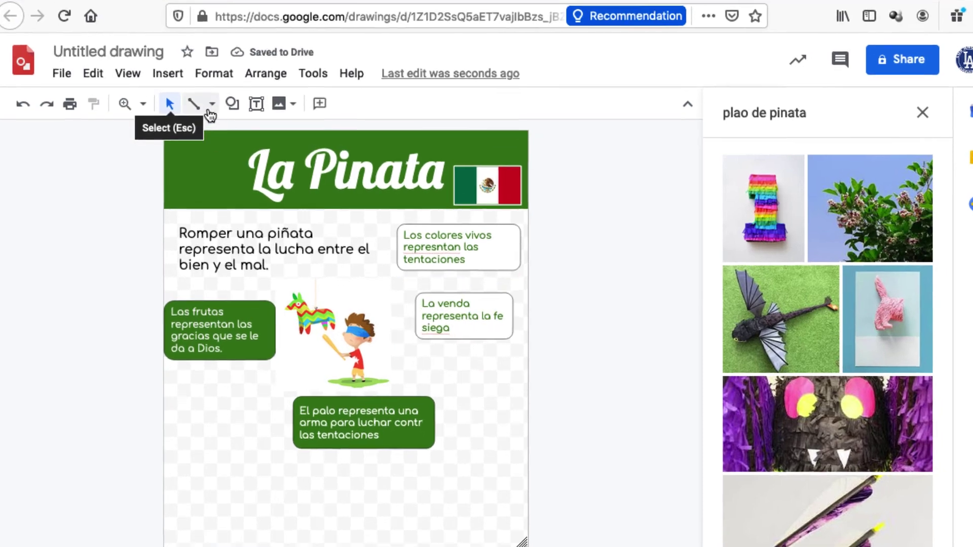
Step: Draw an orange 4px arrow from La venda to the boy's blindfold
{"action": "left_click", "coordinate": [212, 104]}
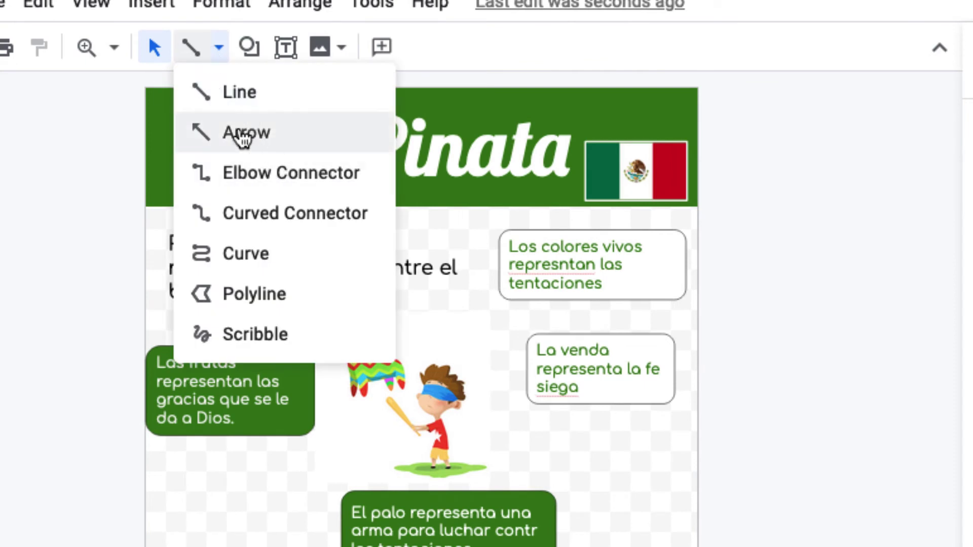
{"action": "left_click", "coordinate": [243, 136]}
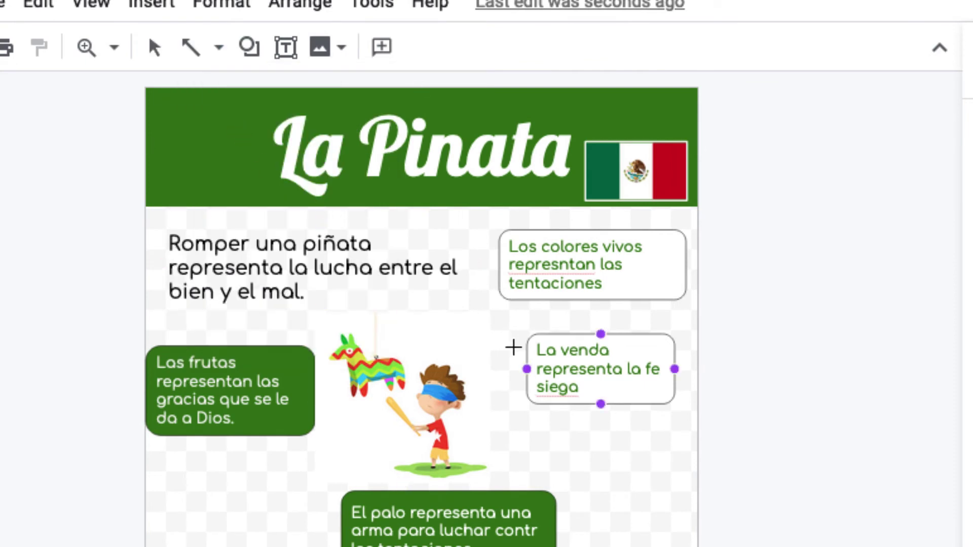
{"action": "left_click_drag", "start_coordinate": [524, 364], "coordinate": [460, 391]}
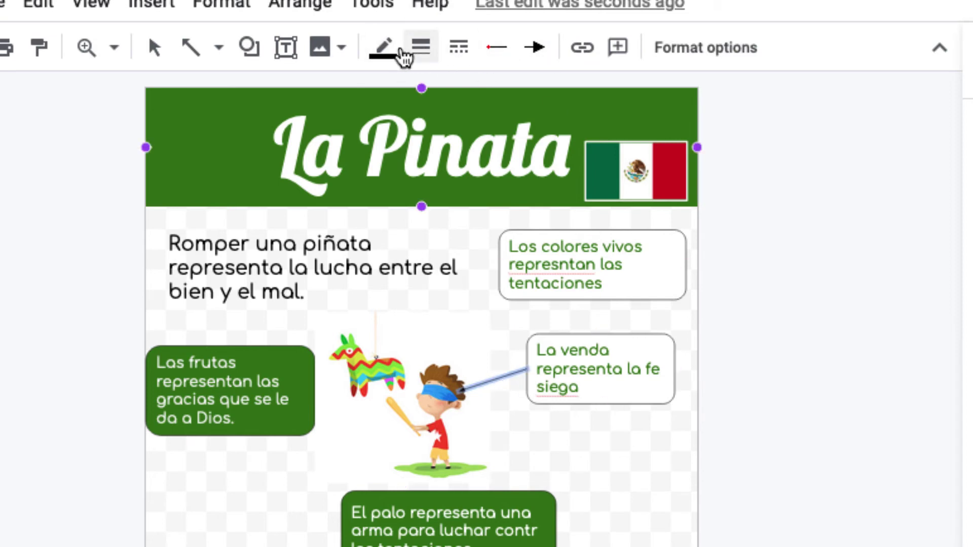
{"action": "left_click", "coordinate": [385, 50]}
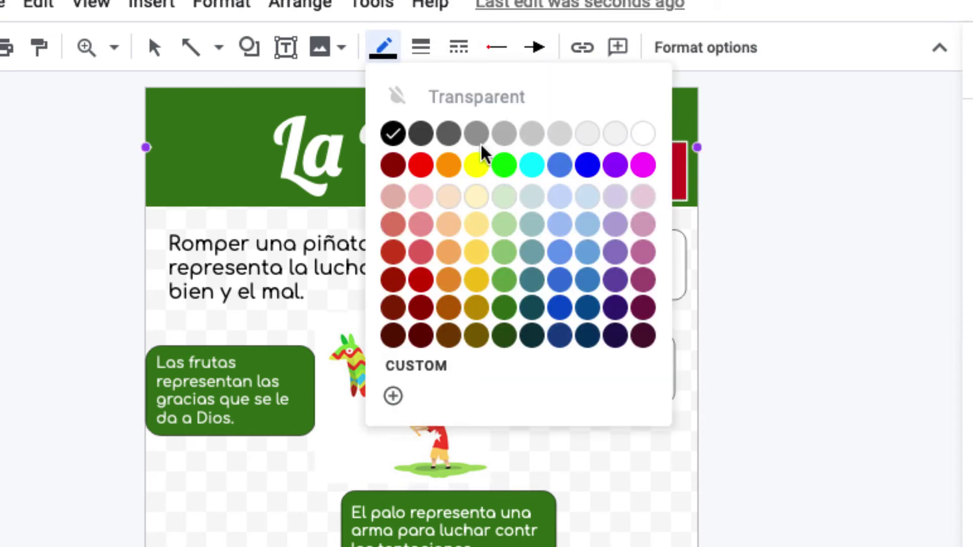
{"action": "left_click", "coordinate": [449, 166]}
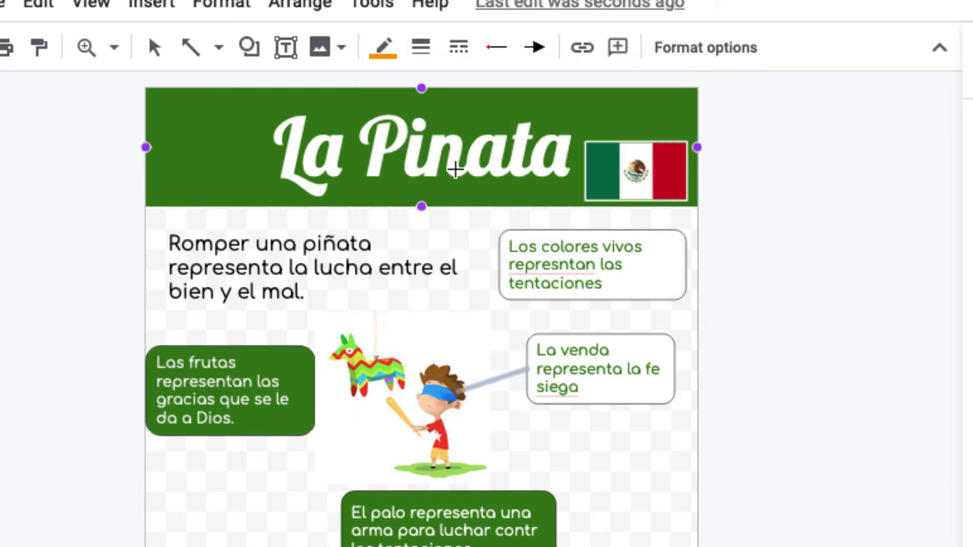
{"action": "left_click", "coordinate": [421, 48]}
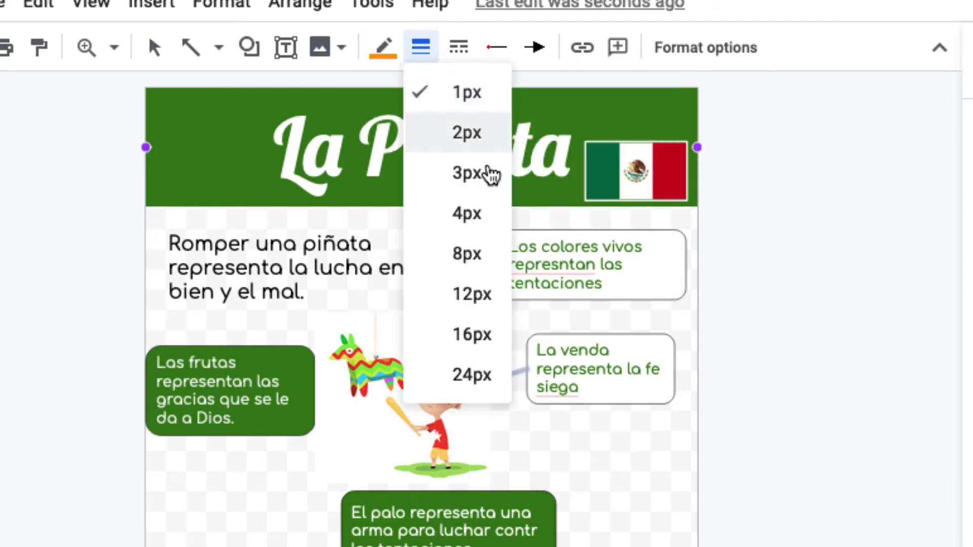
{"action": "left_click", "coordinate": [467, 214]}
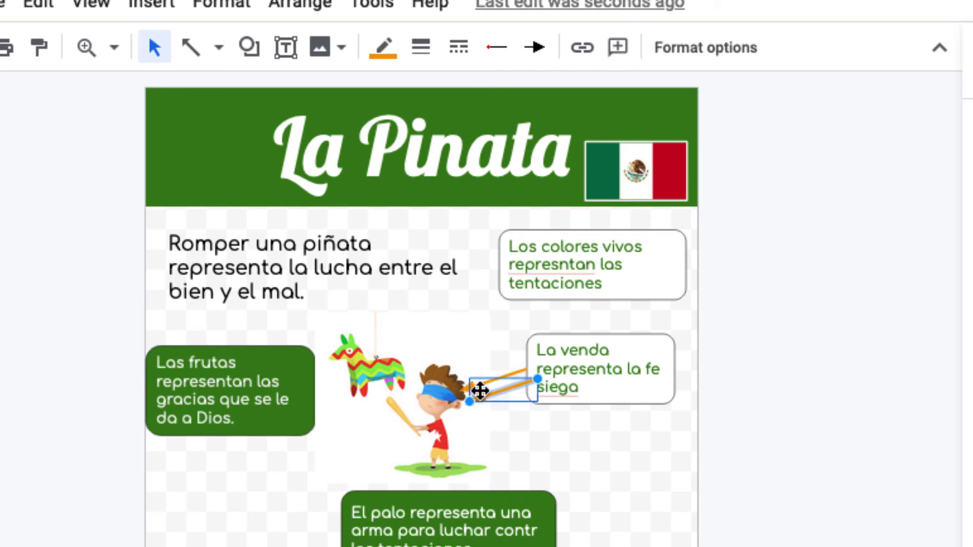
Step: Duplicate the orange arrow and aim the copy at the bat
{"action": "key", "text": "ctrl+d"}
{"action": "left_click_drag", "start_coordinate": [489, 393], "coordinate": [344, 454]}
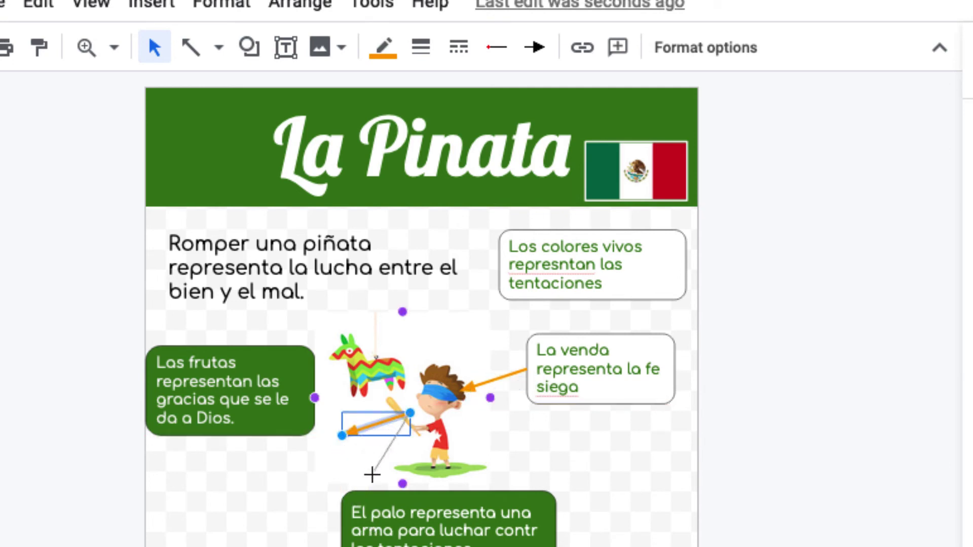
{"action": "left_click_drag", "start_coordinate": [385, 478], "coordinate": [402, 484]}
{"action": "left_click_drag", "start_coordinate": [409, 419], "coordinate": [394, 413]}
{"action": "left_click", "coordinate": [533, 463]}
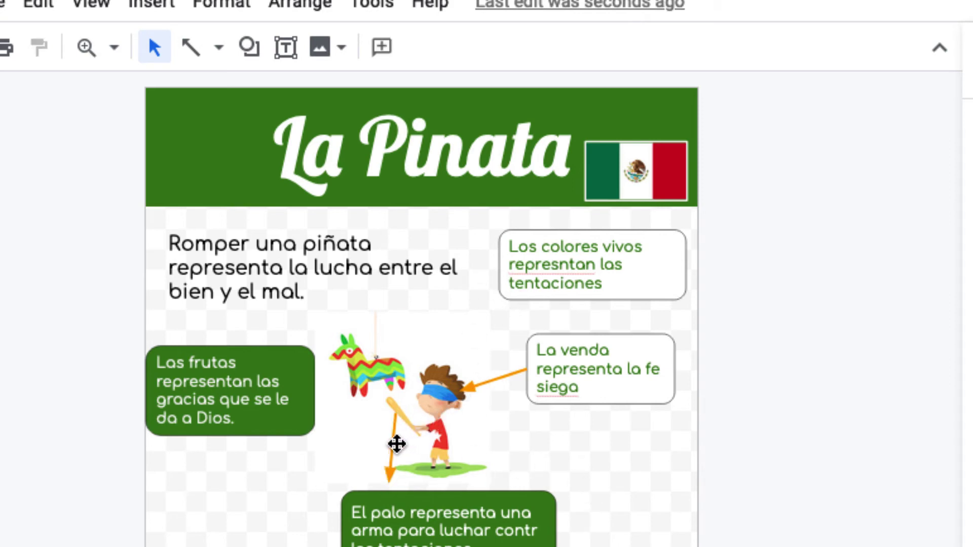
Step: Re-aim the spare orange arrow from the Los colores vivos box to the donkey
{"action": "left_click", "coordinate": [395, 445]}
{"action": "left_click_drag", "start_coordinate": [397, 452], "coordinate": [387, 348]}
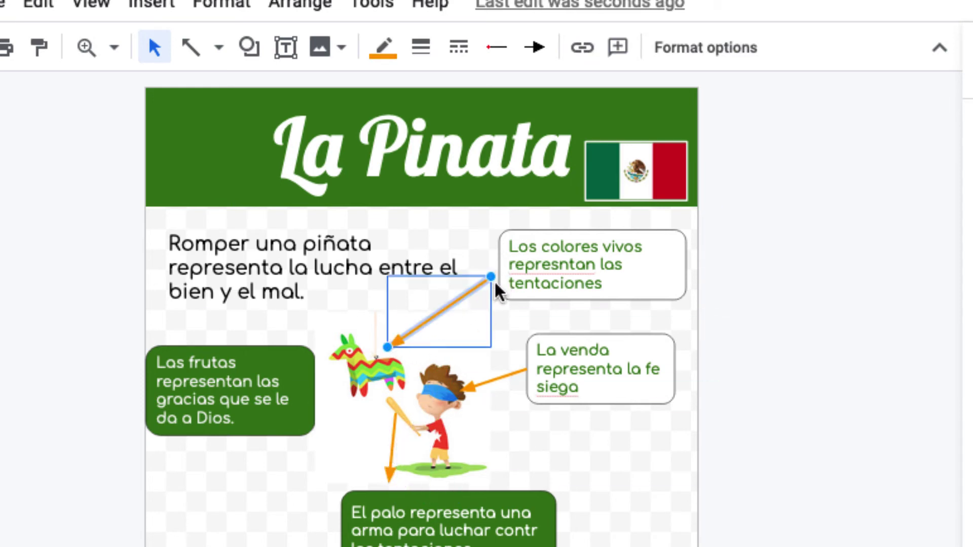
{"action": "left_click", "coordinate": [310, 453]}
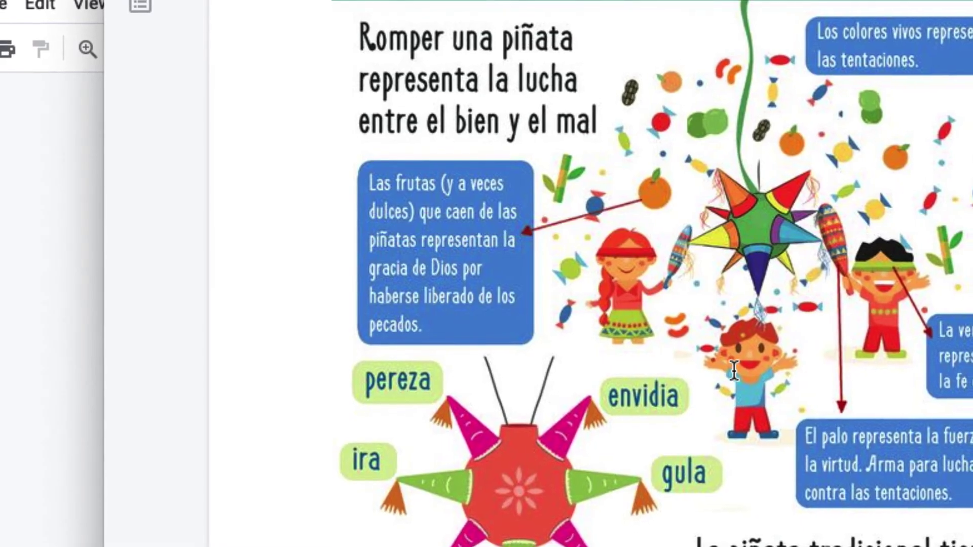
Step: Scroll through the Tradiciones y costumbres infographic, then return to the La Pinata drawing
{"action": "scroll", "coordinate": [734, 370], "scroll_direction": "down", "scroll_amount": 5}
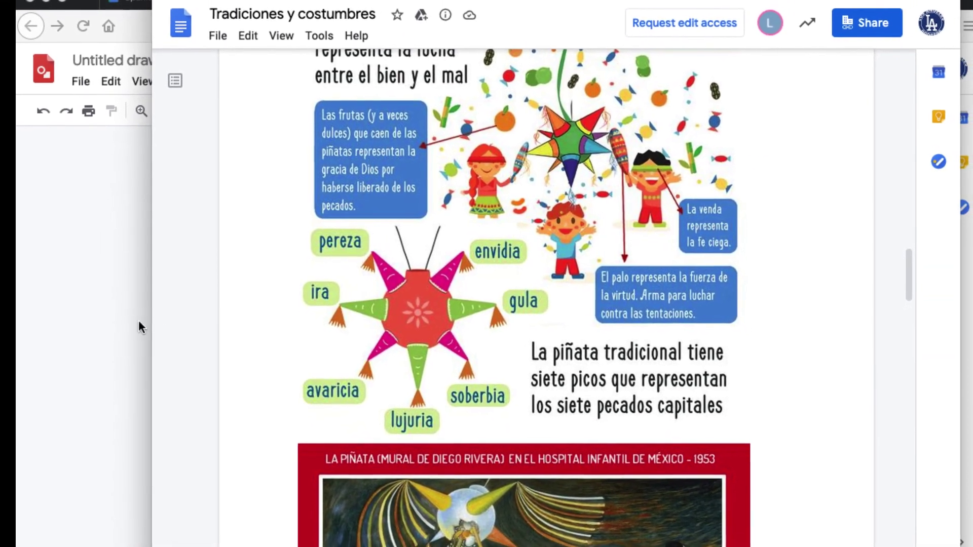
{"action": "left_click", "coordinate": [139, 325]}
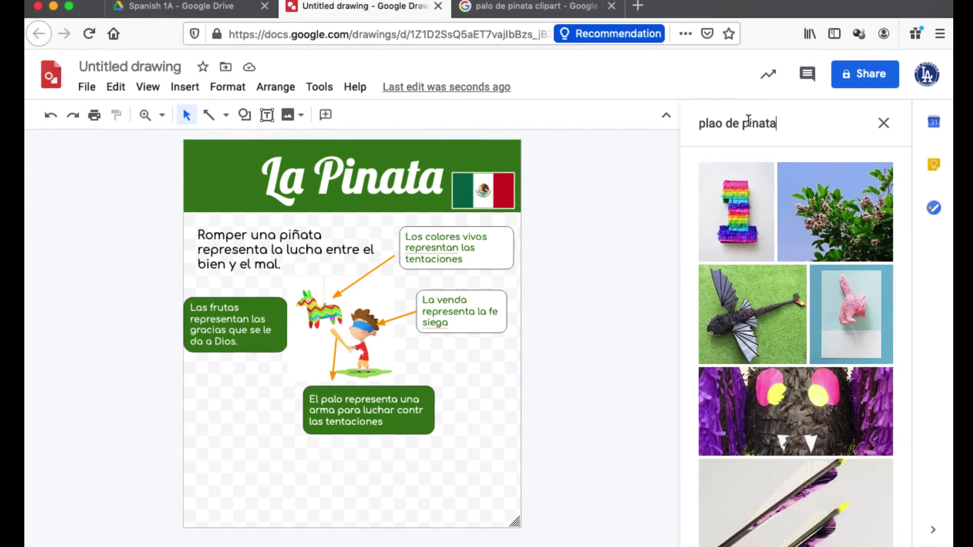
Step: Replace the image panel query with 'pinata' and run the search
{"action": "triple_click", "coordinate": [748, 123]}
{"action": "type", "text": "pin"}
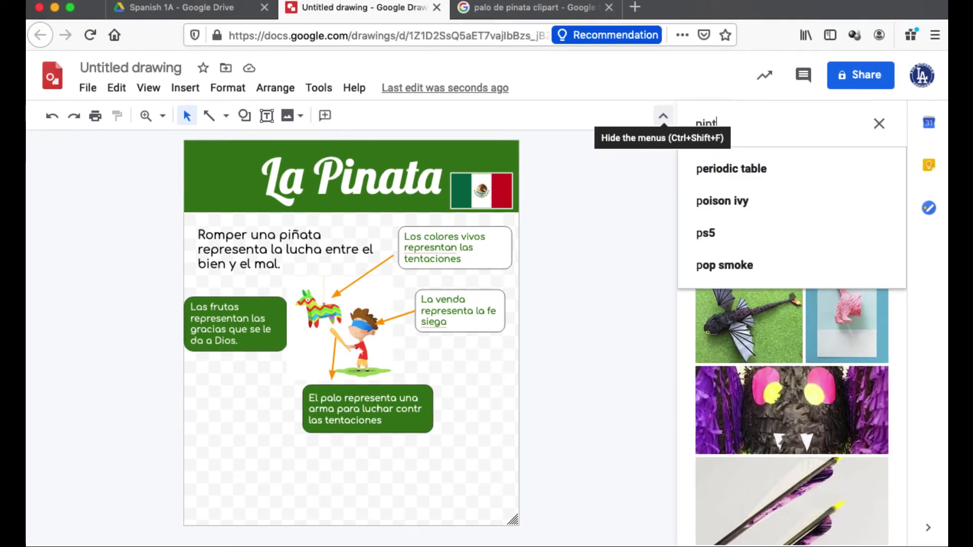
{"action": "type", "text": "t"}
{"action": "key", "text": "BackSpace"}
{"action": "type", "text": "ata"}
{"action": "key", "text": "Return"}
{"action": "scroll", "coordinate": [854, 376], "scroll_direction": "down", "scroll_amount": 3}
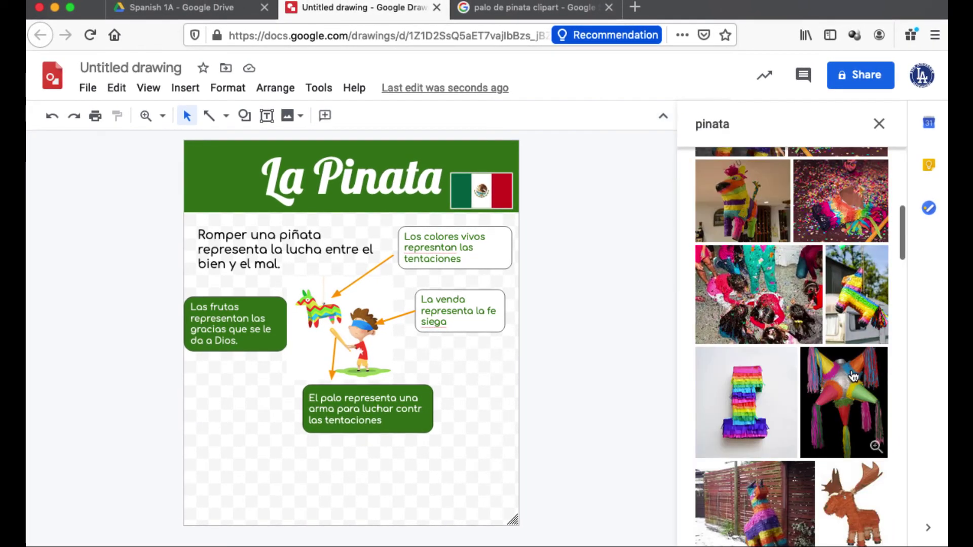
Step: Insert the star piñata photo, delete it again, and return to the clipart results
{"action": "left_click", "coordinate": [852, 387]}
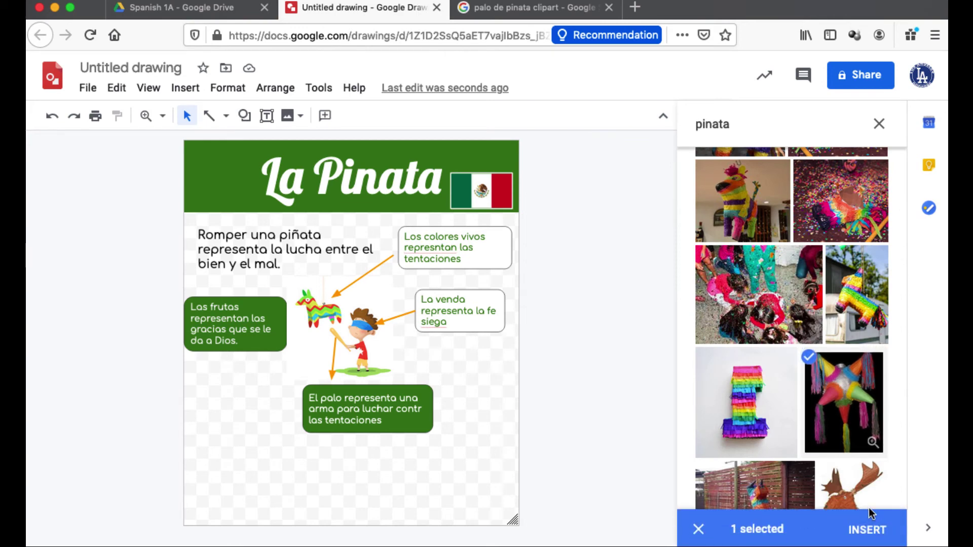
{"action": "left_click", "coordinate": [868, 530]}
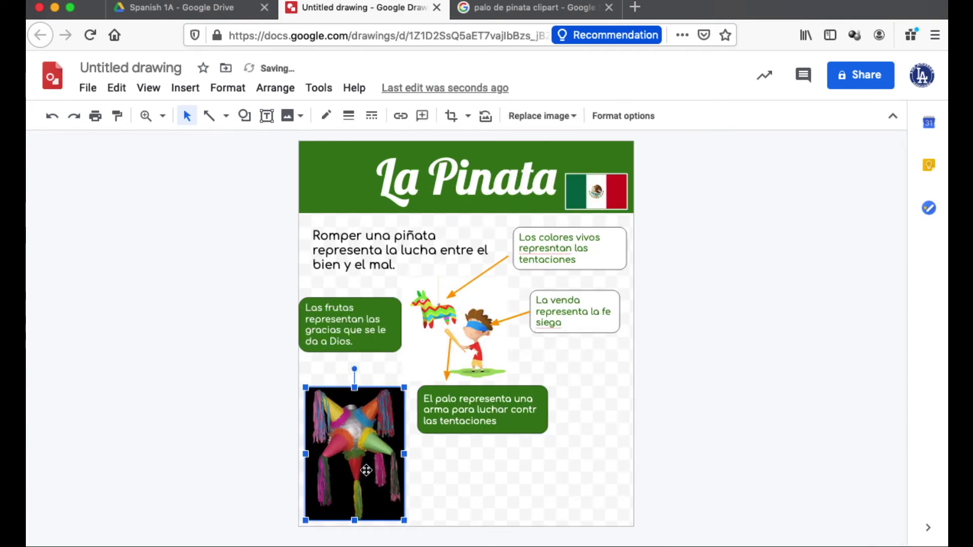
{"action": "key", "text": "Delete"}
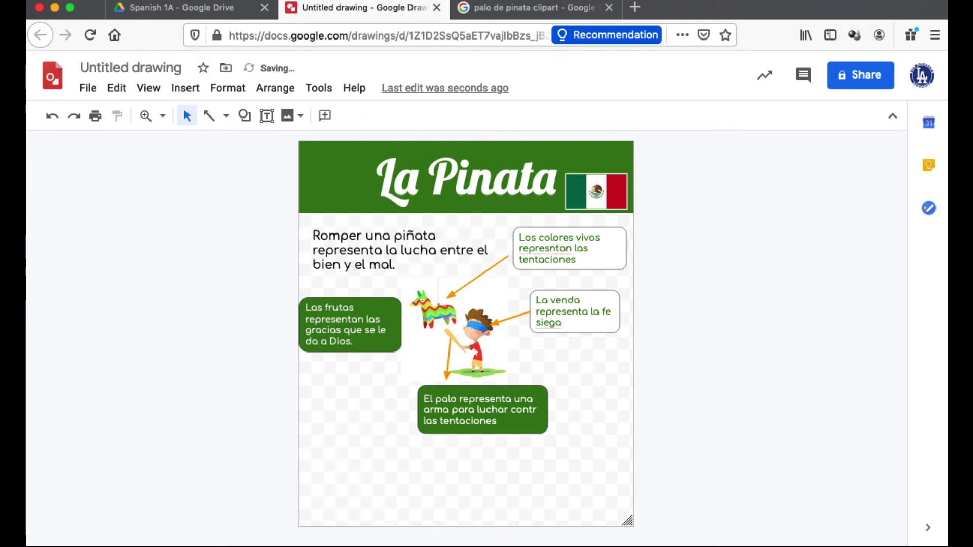
{"action": "left_click", "coordinate": [524, 9]}
{"action": "scroll", "coordinate": [431, 189], "scroll_direction": "up", "scroll_amount": 5}
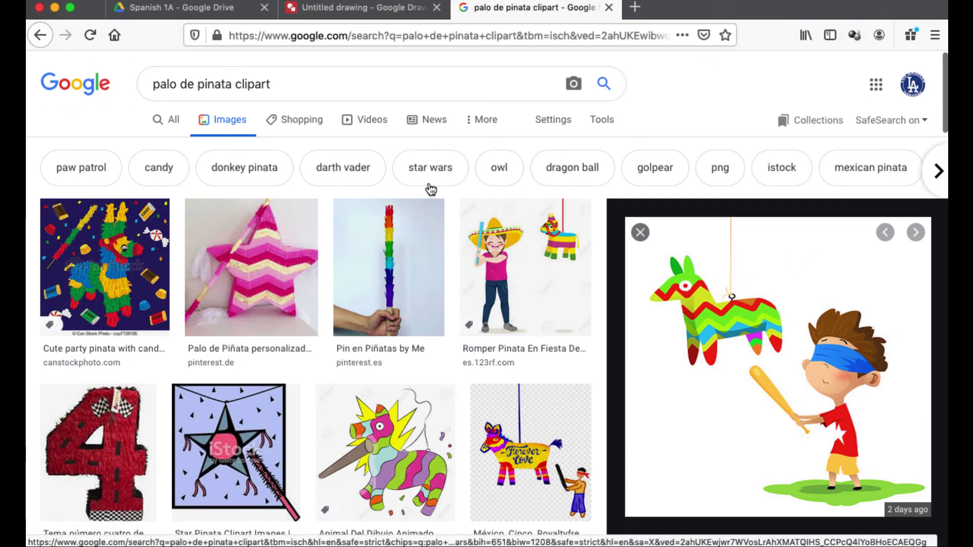
Step: Search Google Images for 'pinata clipart' and preview the GoGraph star piñata
{"action": "left_click", "coordinate": [292, 84]}
{"action": "left_click_drag", "start_coordinate": [292, 84], "coordinate": [130, 76]}
{"action": "type", "text": "p"}
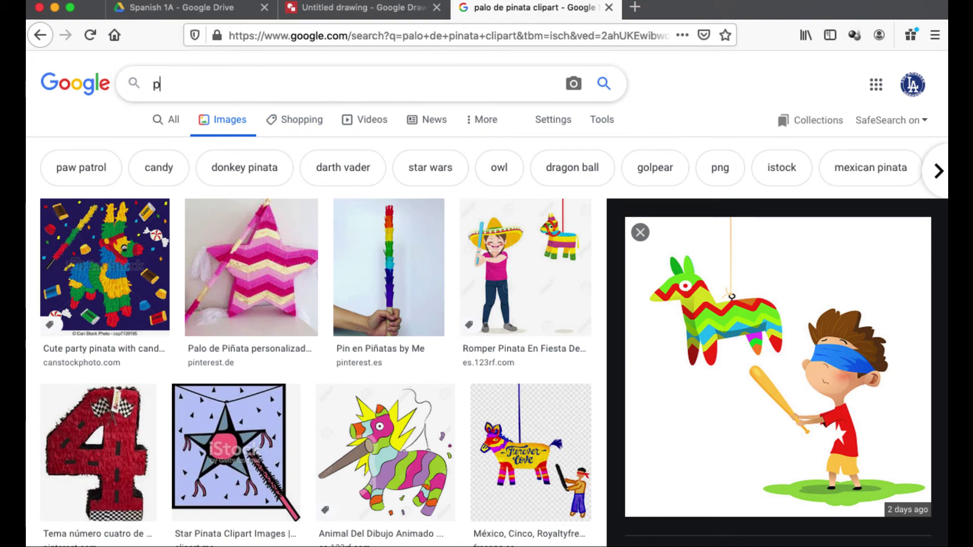
{"action": "type", "text": "inata clipart"}
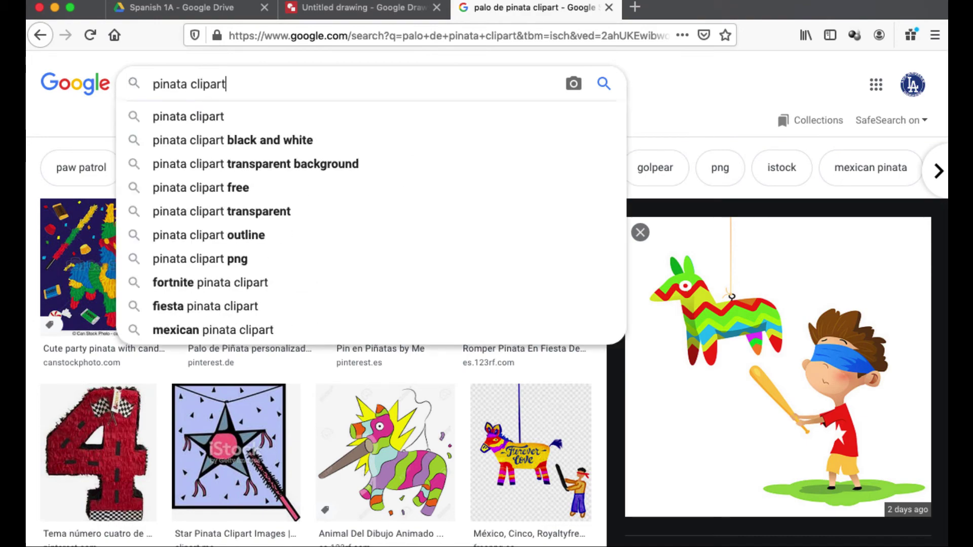
{"action": "key", "text": "Return"}
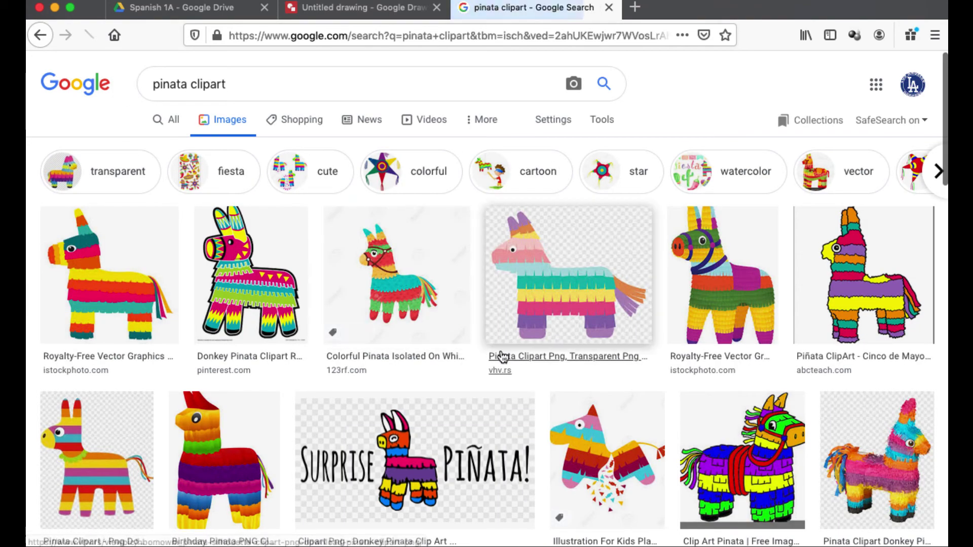
{"action": "scroll", "coordinate": [500, 354], "scroll_direction": "down", "scroll_amount": 10}
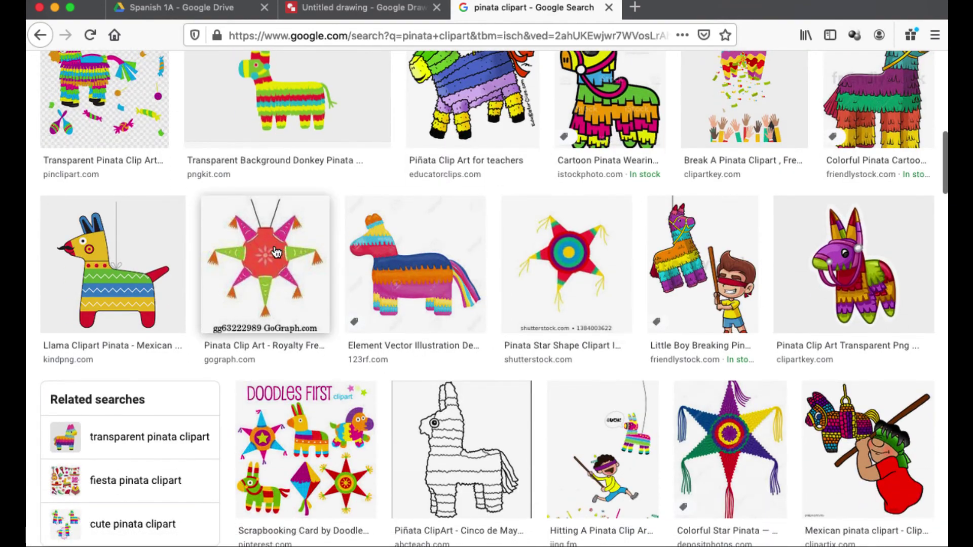
{"action": "left_click", "coordinate": [286, 265]}
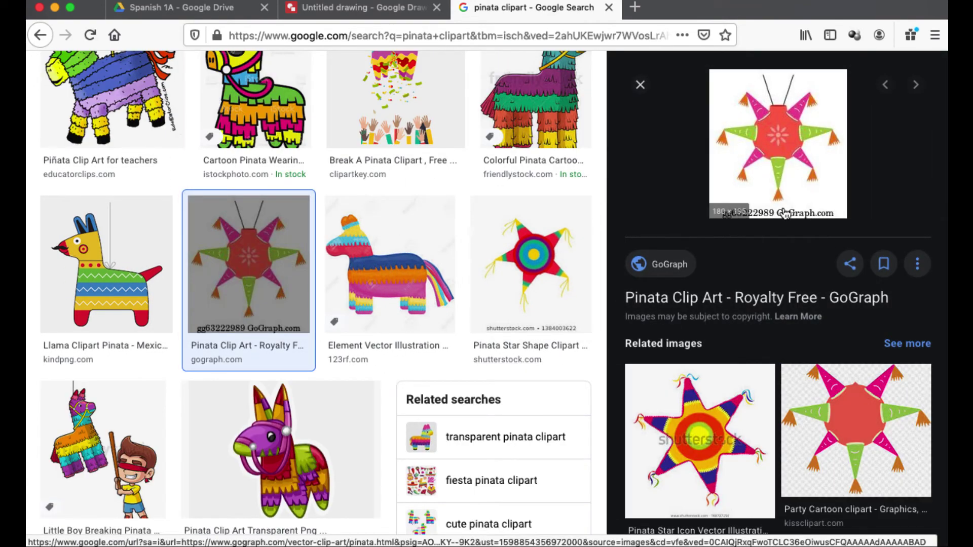
{"action": "scroll", "coordinate": [537, 269], "scroll_direction": "down", "scroll_amount": 1}
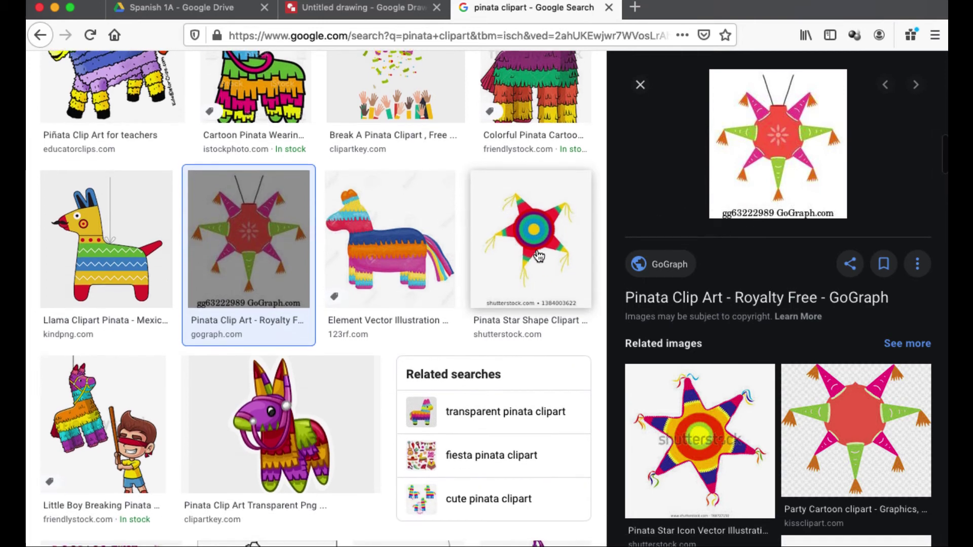
Step: Copy the Shutterstock star piñata clipart and go back to the La Pinata drawing
{"action": "left_click", "coordinate": [538, 256]}
{"action": "scroll", "coordinate": [539, 256], "scroll_direction": "down", "scroll_amount": 1}
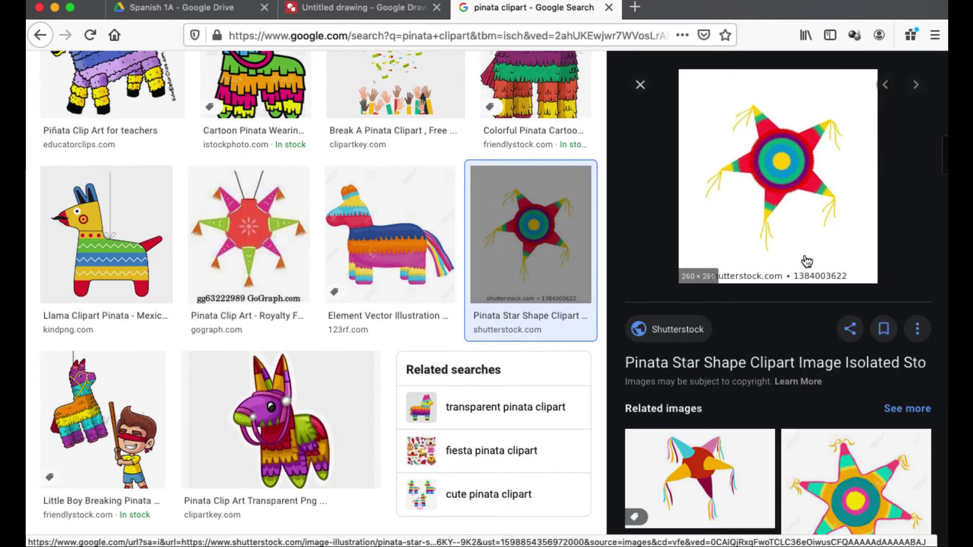
{"action": "right_click", "coordinate": [752, 228]}
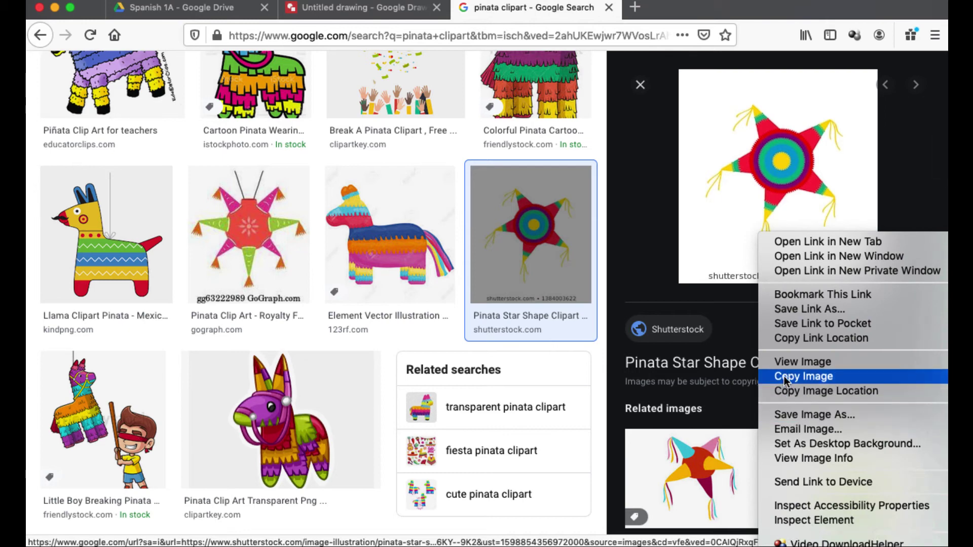
{"action": "left_click", "coordinate": [787, 376]}
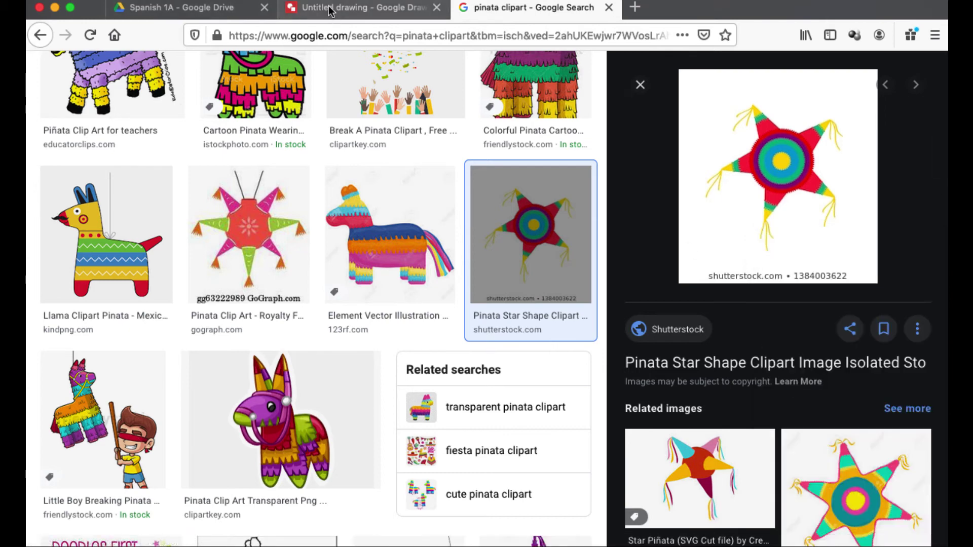
{"action": "left_click", "coordinate": [332, 7]}
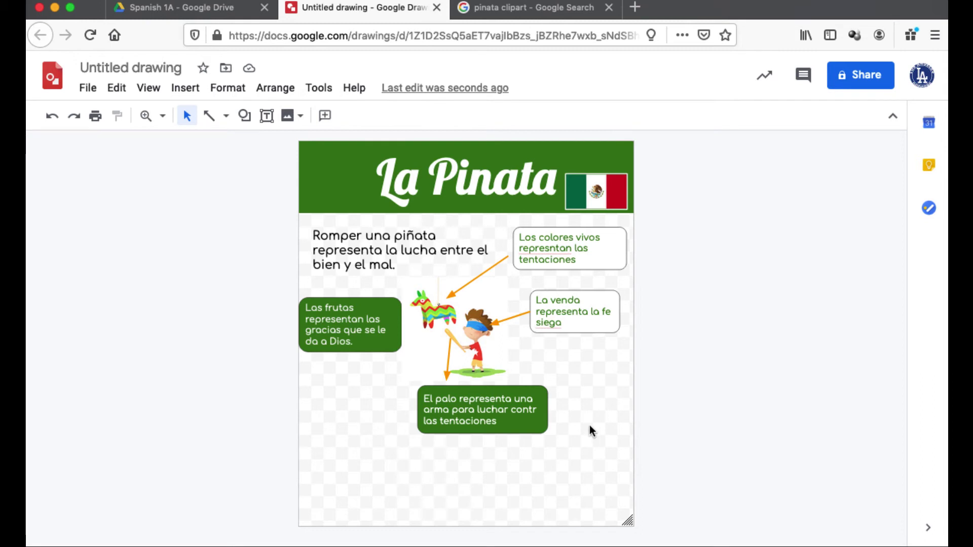
Step: Paste the star piñata clipart, move it lower and enlarge it
{"action": "key", "text": "super+v"}
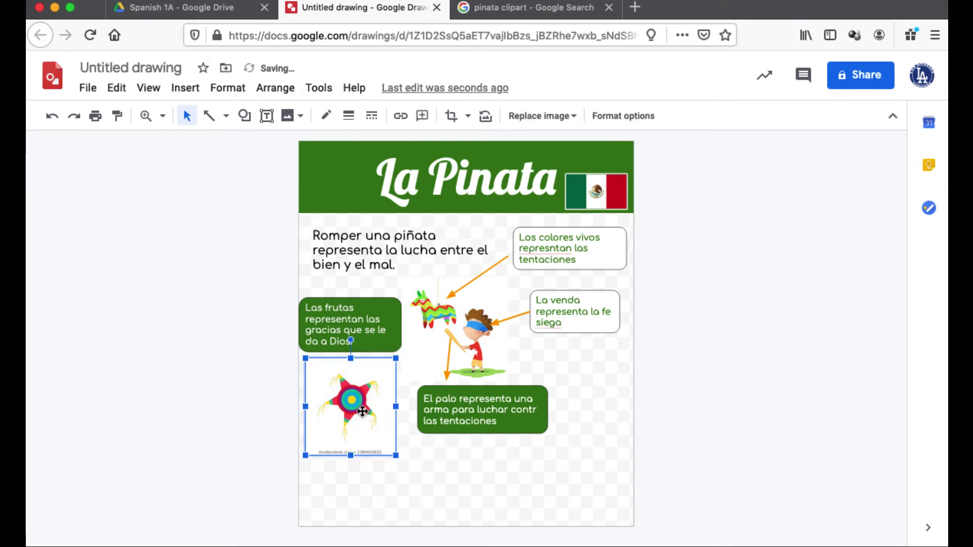
{"action": "left_click_drag", "start_coordinate": [363, 411], "coordinate": [363, 439]}
{"action": "left_click_drag", "start_coordinate": [397, 484], "coordinate": [450, 542]}
{"action": "left_click", "coordinate": [504, 501]}
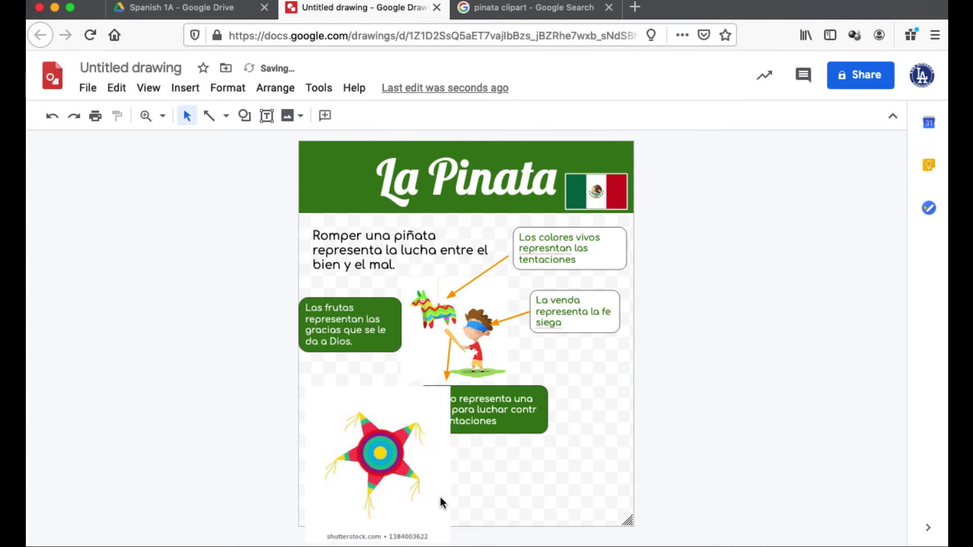
Step: Move the El palo box right, clear of the star, and re-aim its arrow
{"action": "left_click", "coordinate": [465, 417]}
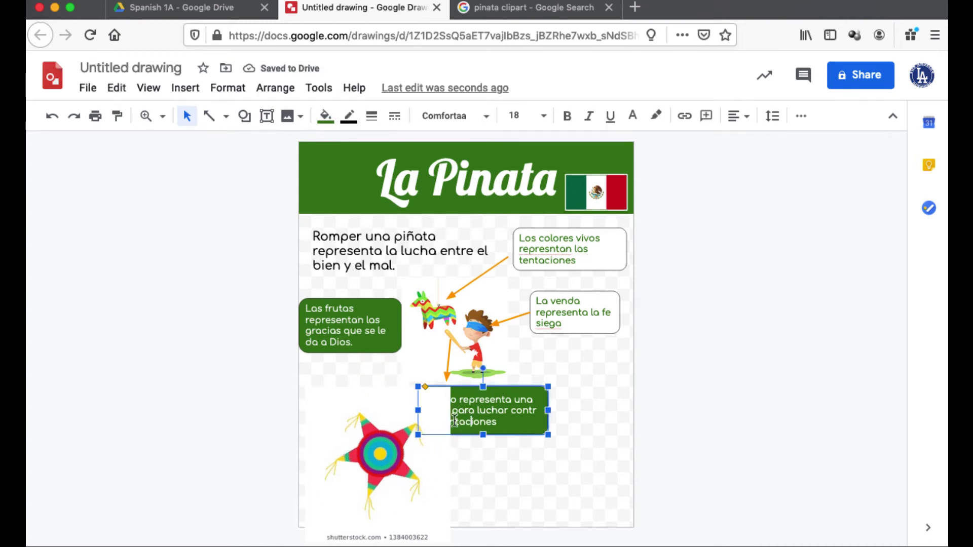
{"action": "left_click_drag", "start_coordinate": [457, 387], "coordinate": [502, 379]}
{"action": "left_click", "coordinate": [448, 377]}
{"action": "left_click", "coordinate": [474, 444]}
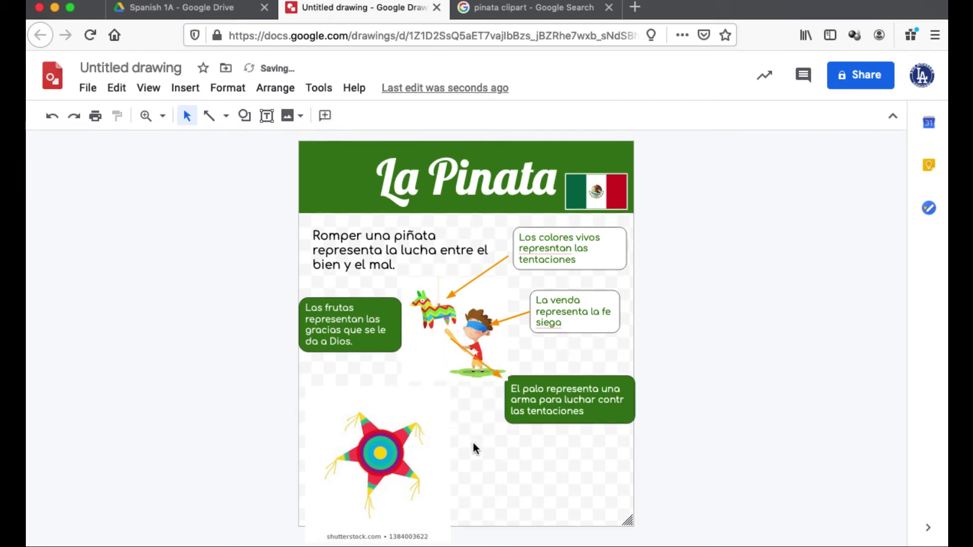
Step: Choose the Rectangle shape to draw
{"action": "left_click", "coordinate": [254, 116]}
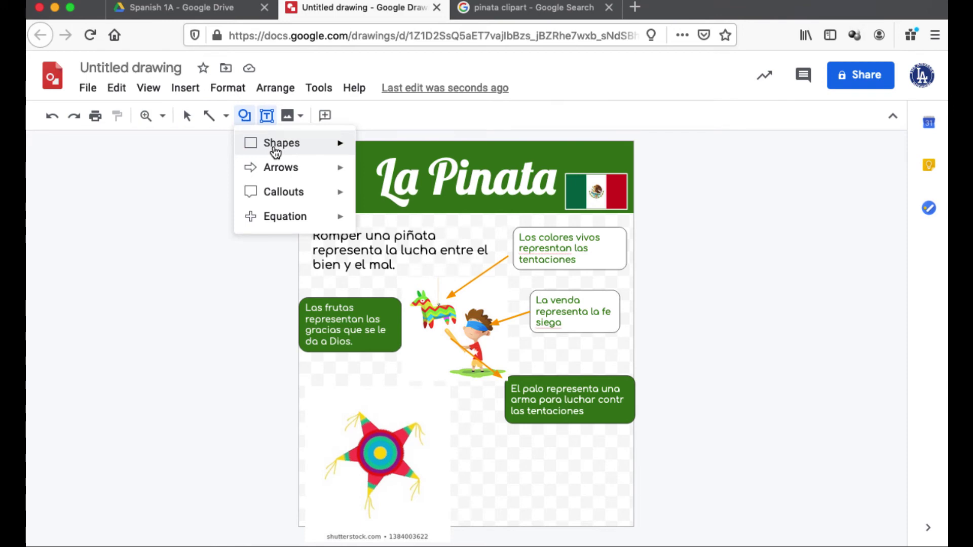
{"action": "mouse_move", "coordinate": [269, 148]}
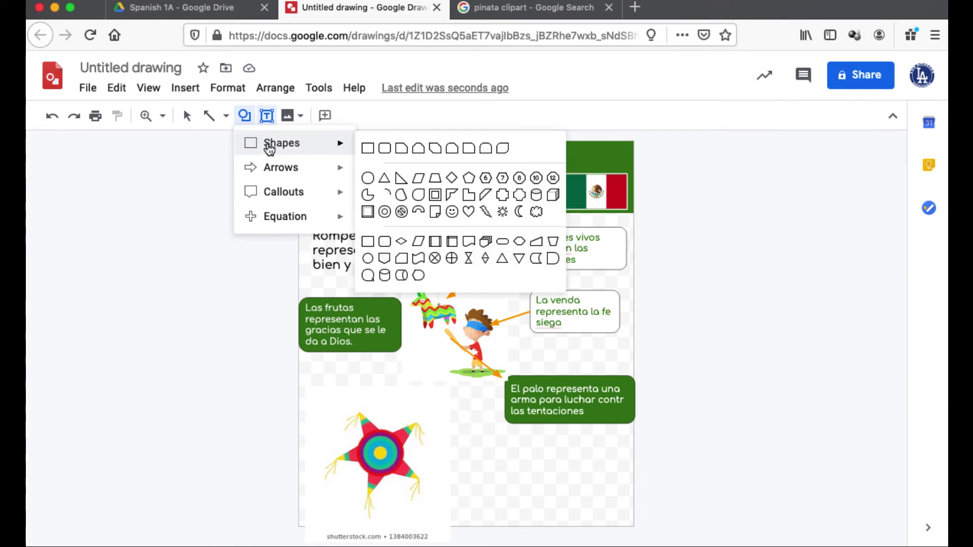
{"action": "left_click", "coordinate": [368, 148]}
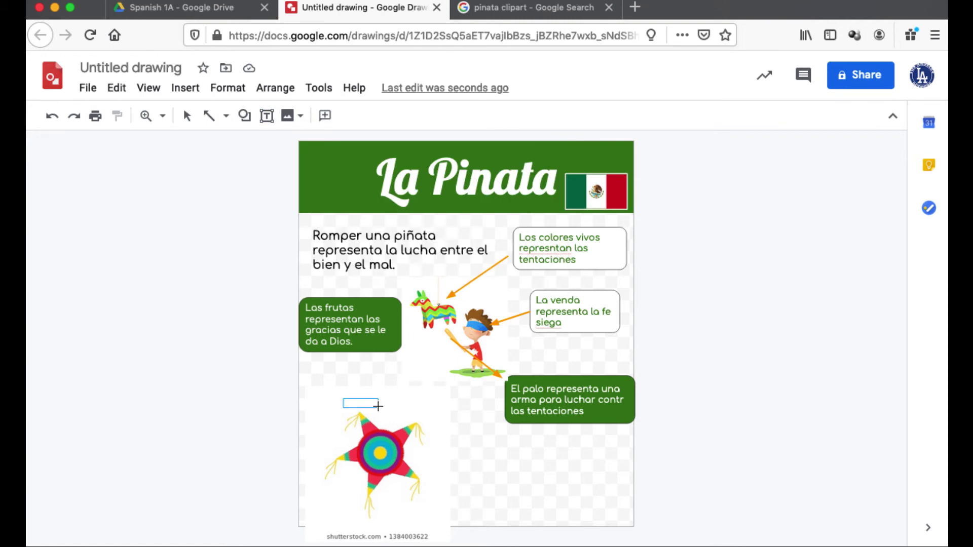